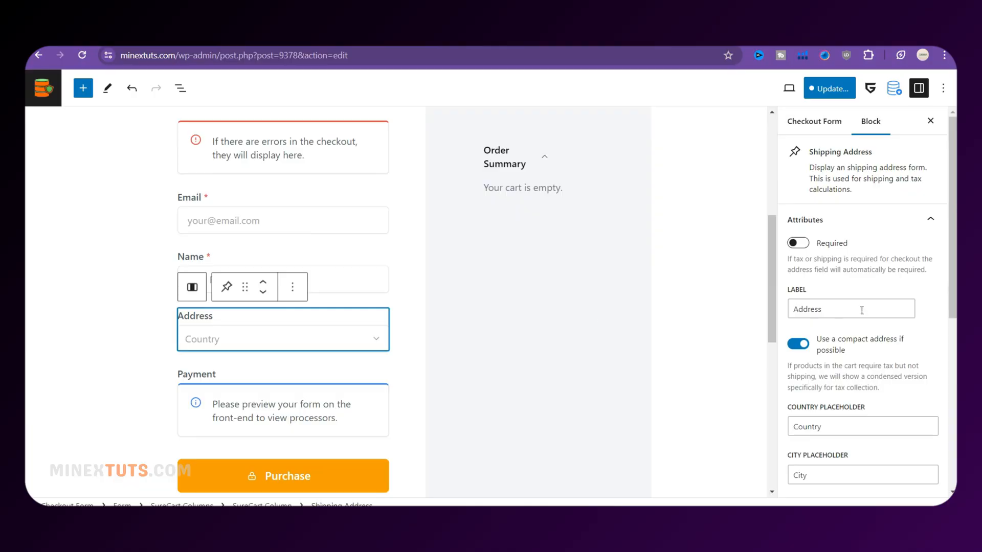
# Inspect the options for the Email and Name fields on the checkout form, changing nothing
pyautogui.click(200, 203)
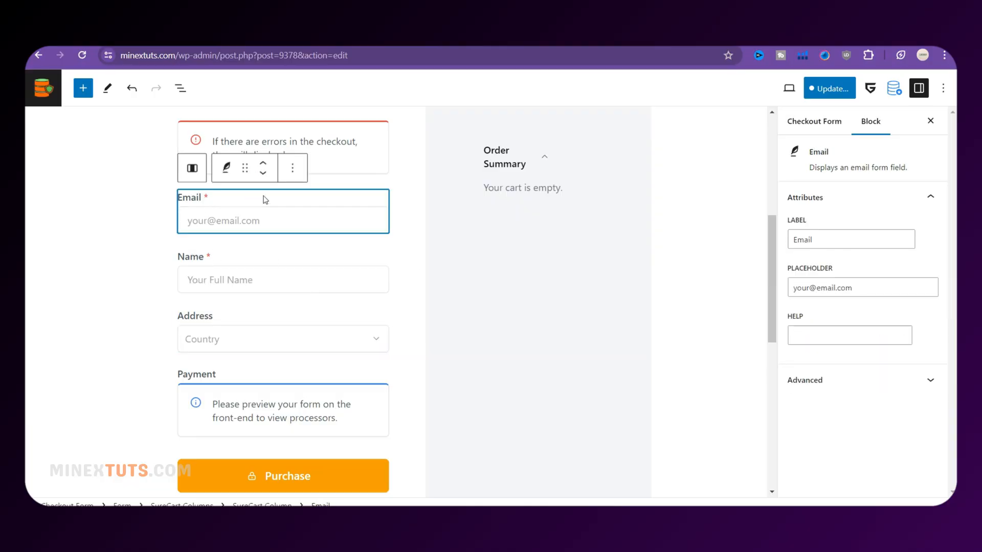
pyautogui.click(290, 176)
pyautogui.click(217, 262)
pyautogui.click(289, 231)
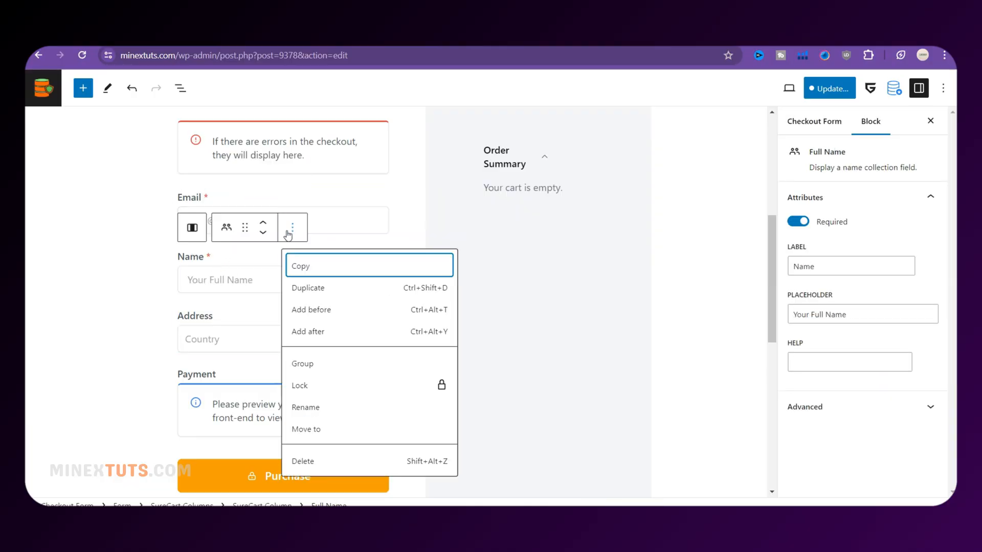
pyautogui.click(227, 232)
pyautogui.click(229, 233)
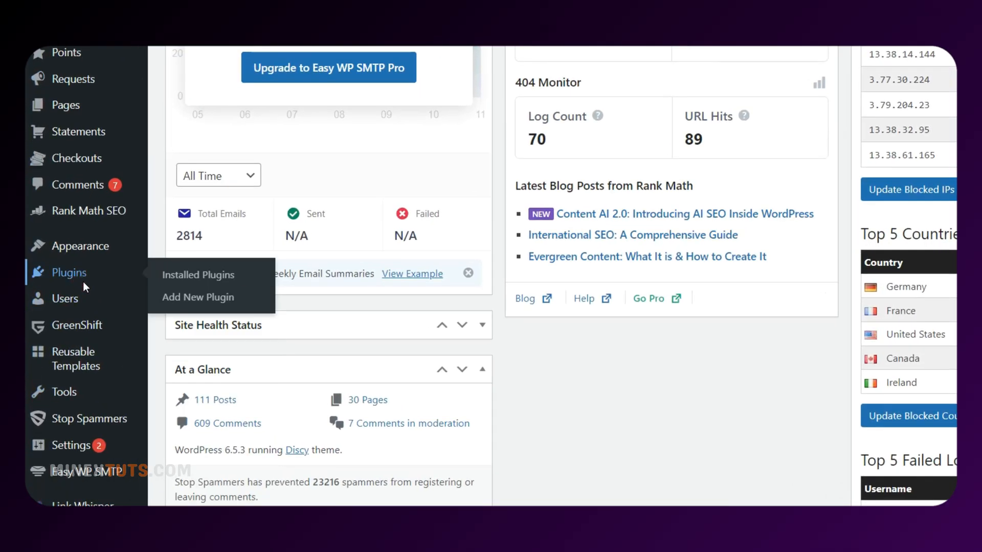
# Search the plugin directory for 'surecart', then install and activate SureCart
pyautogui.click(82, 281)
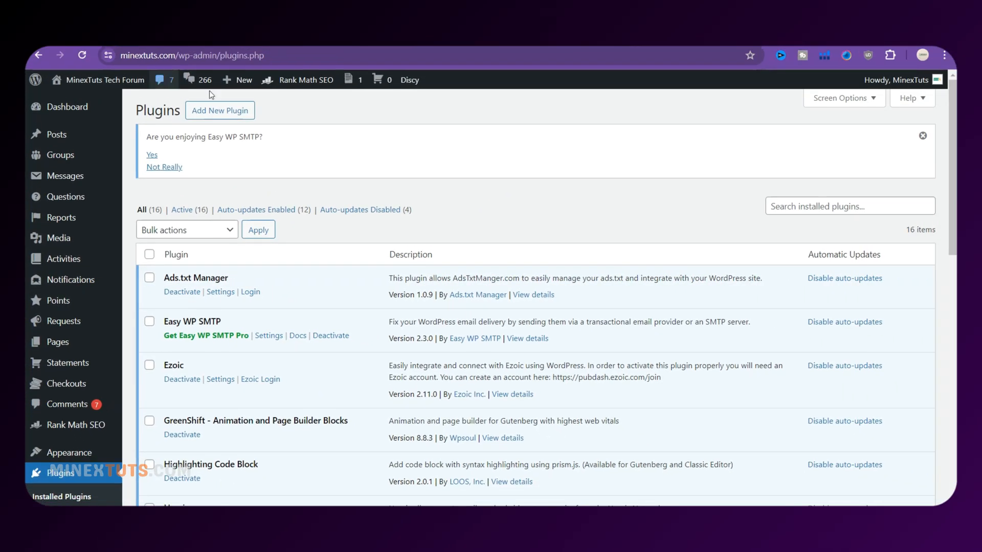
pyautogui.click(219, 110)
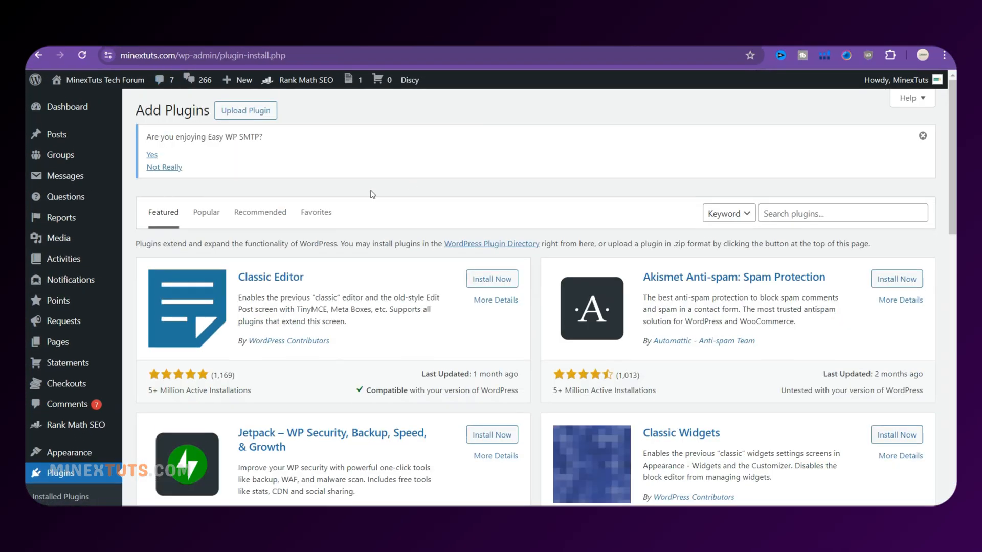
pyautogui.click(865, 215)
pyautogui.write('surec')
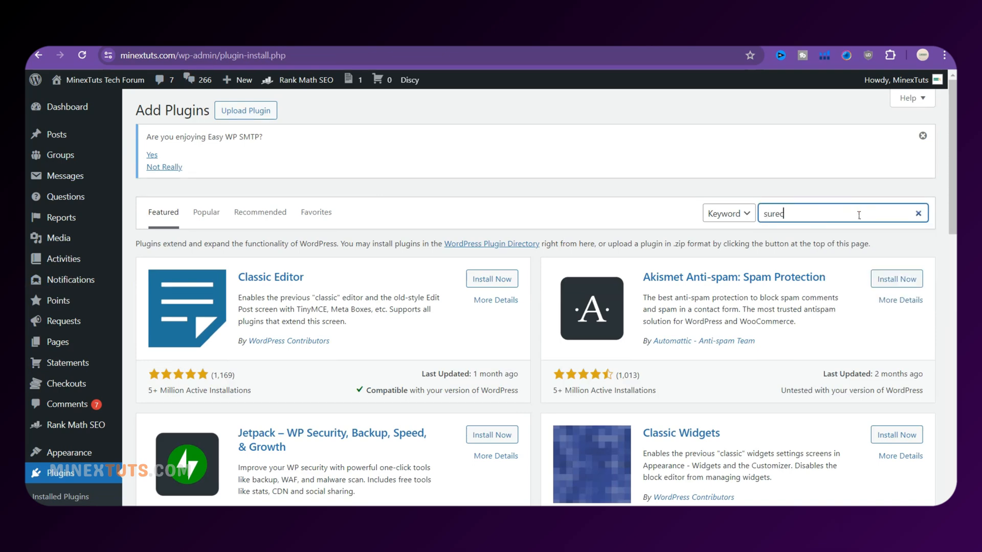
pyautogui.write('ast')
pyautogui.press('BackSpace')
pyautogui.press('BackSpace')
pyautogui.write('rt')
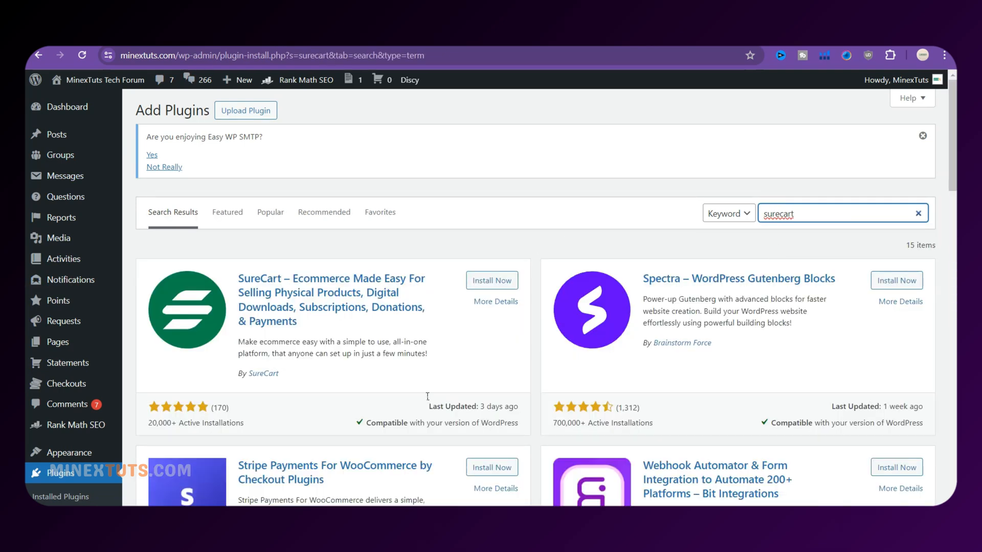
pyautogui.click(491, 280)
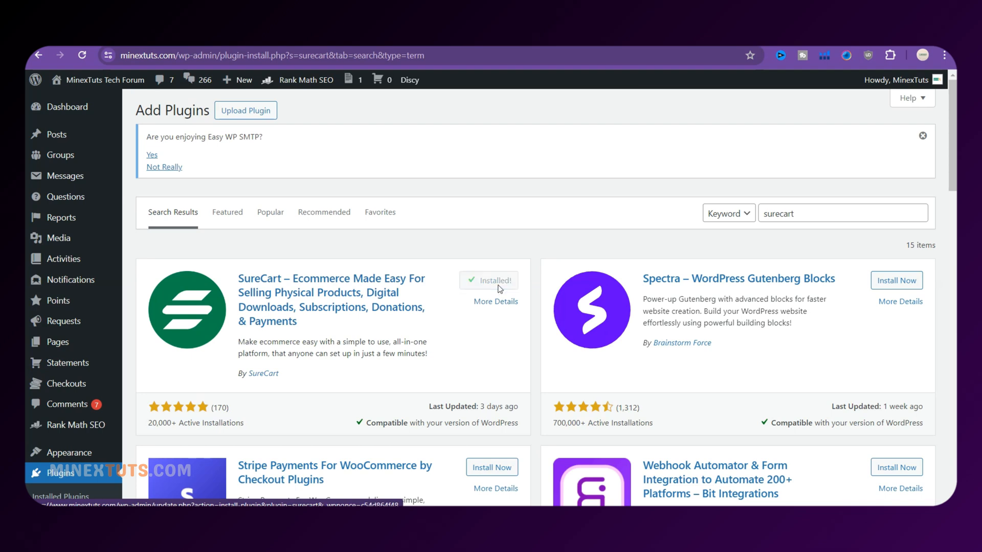
pyautogui.click(495, 282)
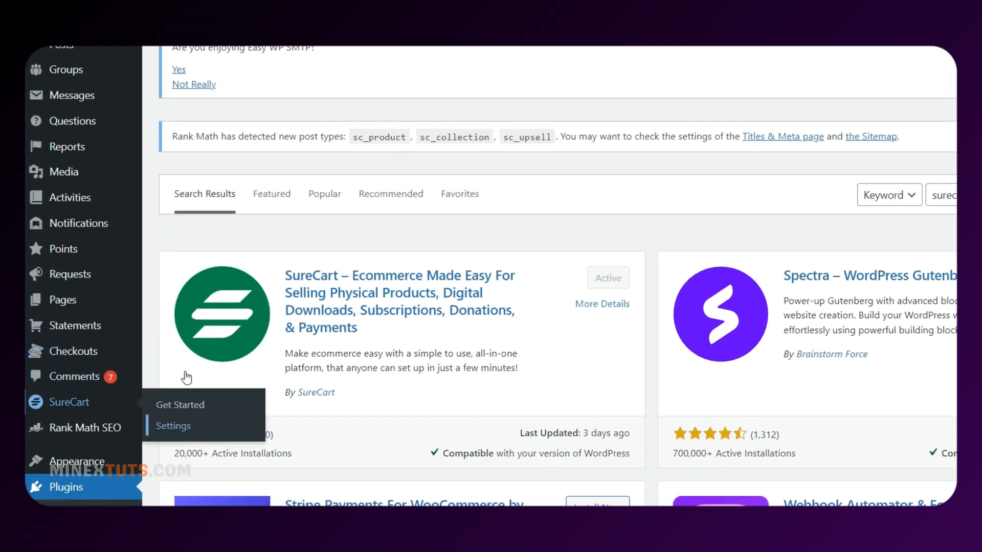
# Start a new SureCart store and set its brand colour to orange f49e00
pyautogui.click(185, 380)
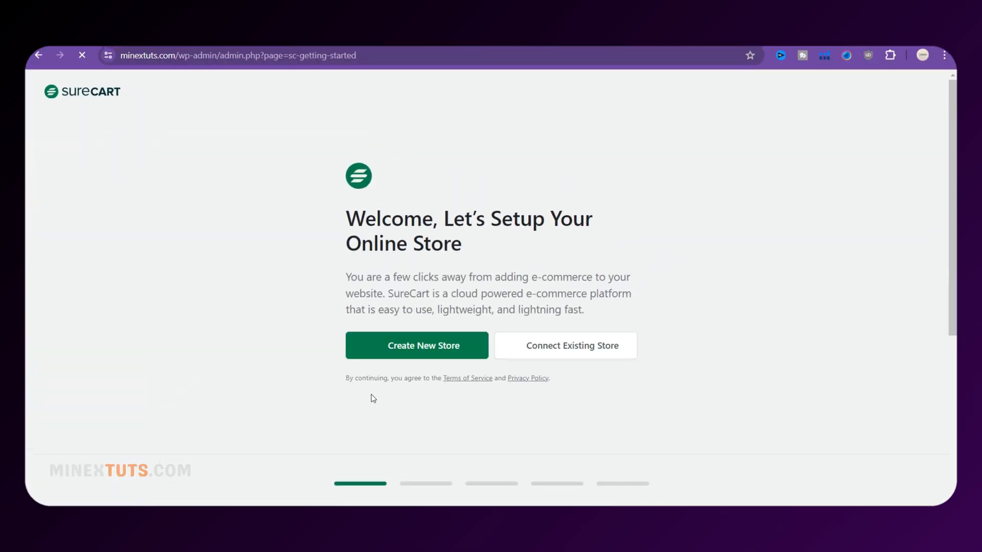
pyautogui.click(450, 357)
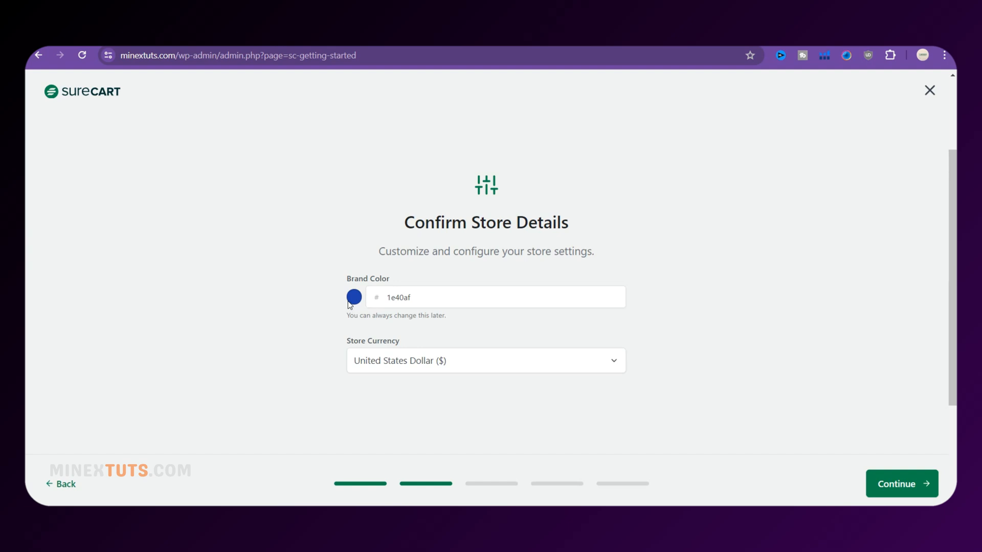
pyautogui.click(355, 298)
pyautogui.moveTo(504, 217); pyautogui.dragTo(419, 222)
pyautogui.click(434, 216)
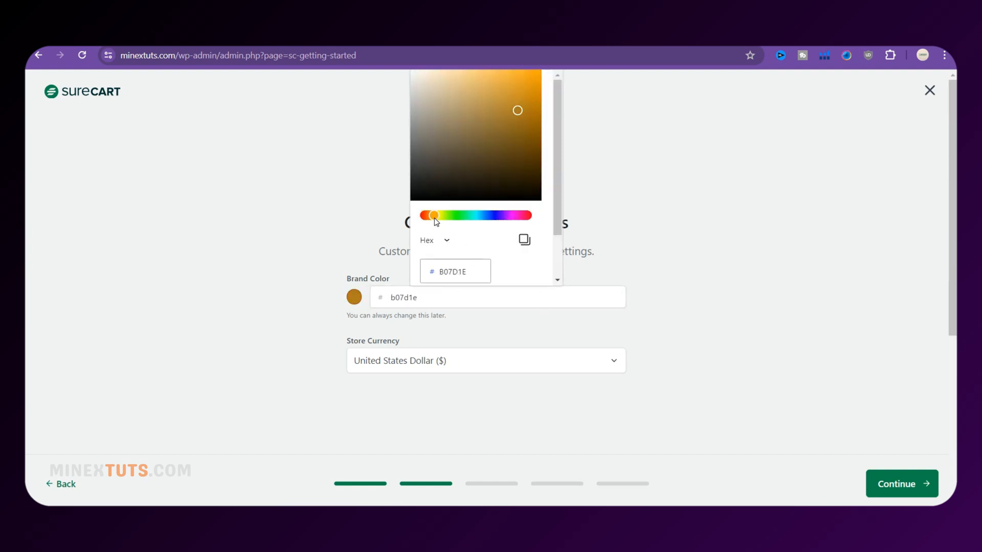
pyautogui.click(534, 79)
pyautogui.moveTo(533, 78); pyautogui.dragTo(548, 77)
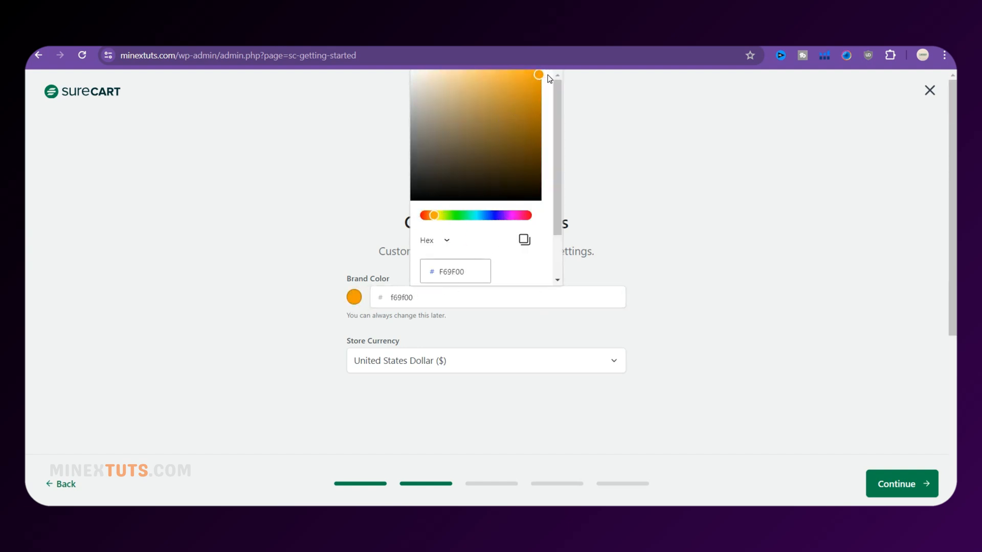
pyautogui.click(463, 333)
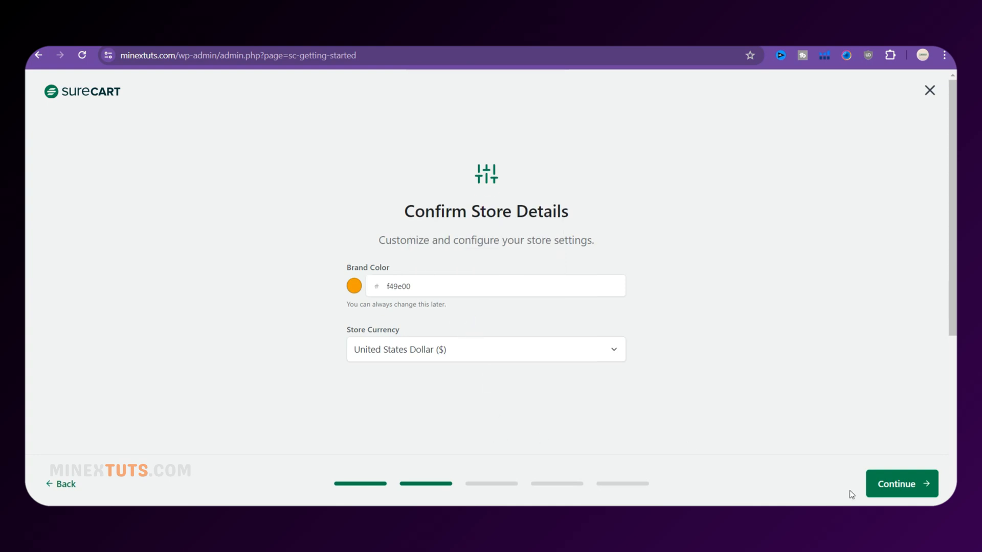
# Continue with a store built from scratch and confirm the notification email
pyautogui.click(887, 484)
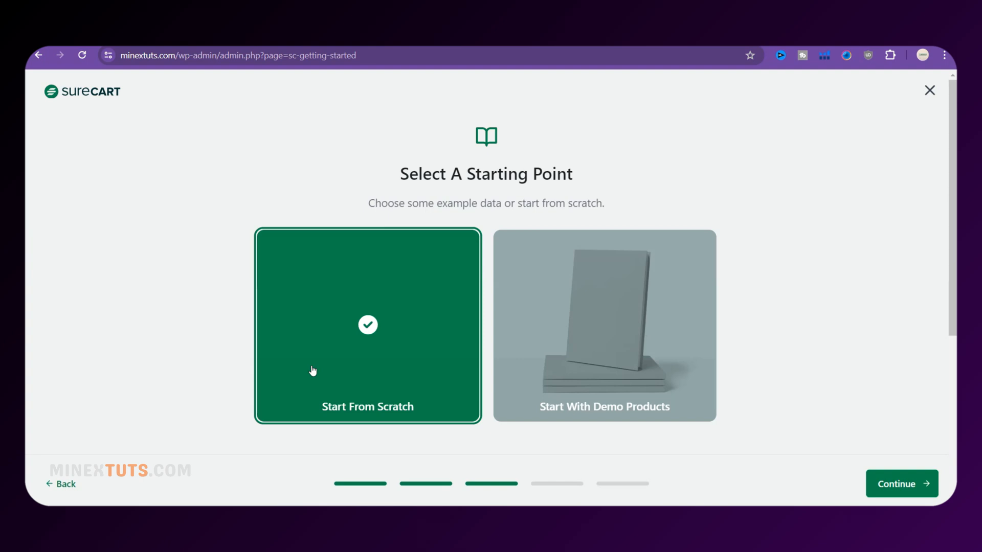
pyautogui.click(902, 483)
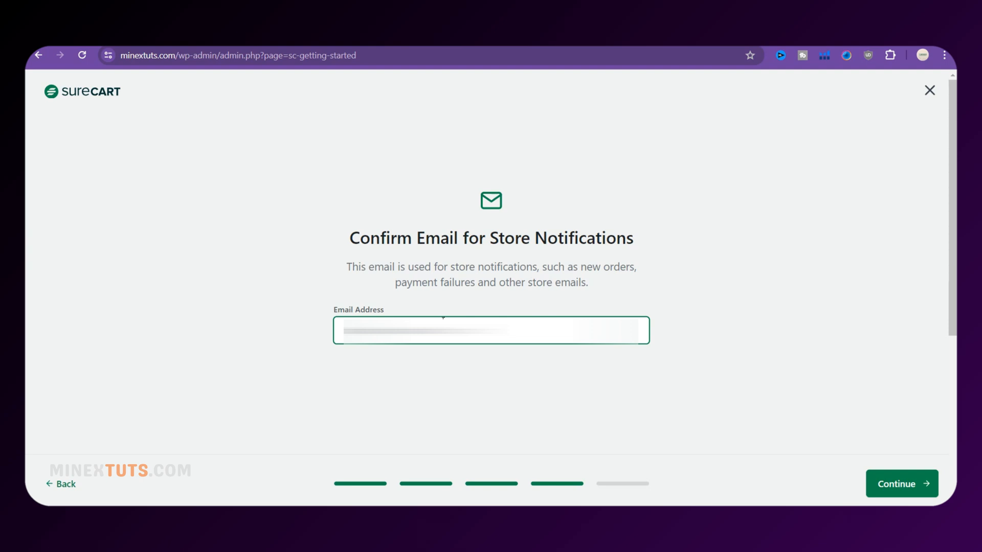
pyautogui.click(900, 484)
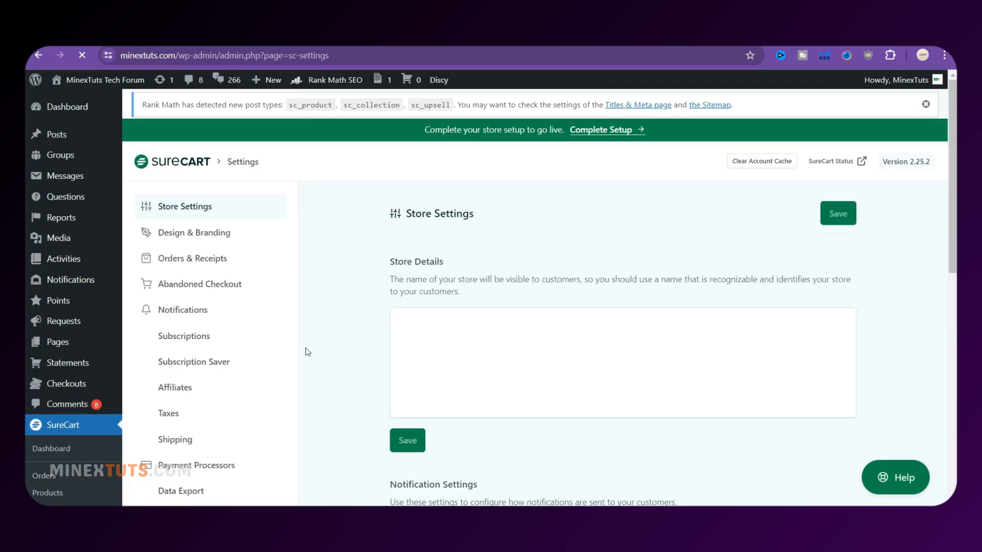
# Rename the store to 'MinexTuts Tech Services', check the store URL, and save
pyautogui.scroll(-2, 306, 351)
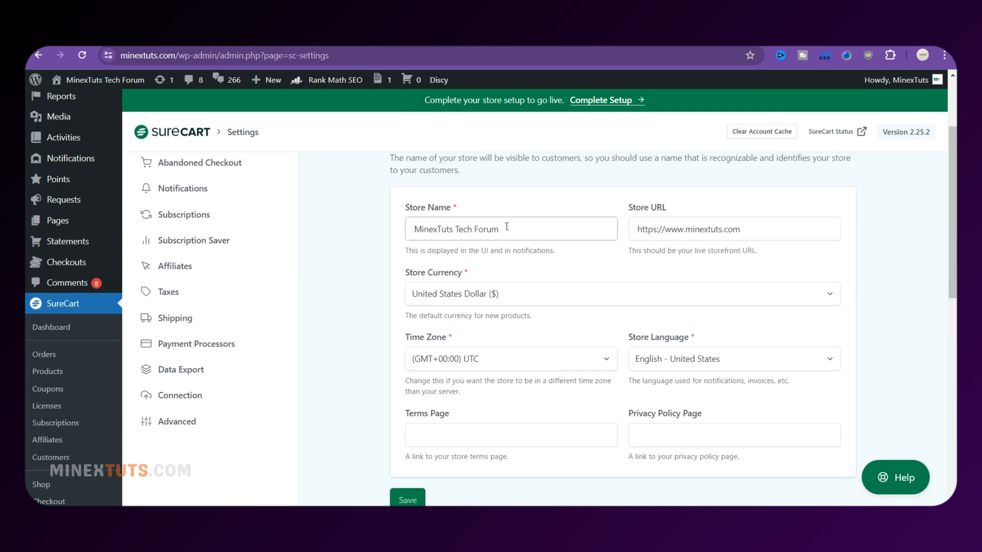
pyautogui.moveTo(506, 226); pyautogui.dragTo(458, 232)
pyautogui.write('Seri')
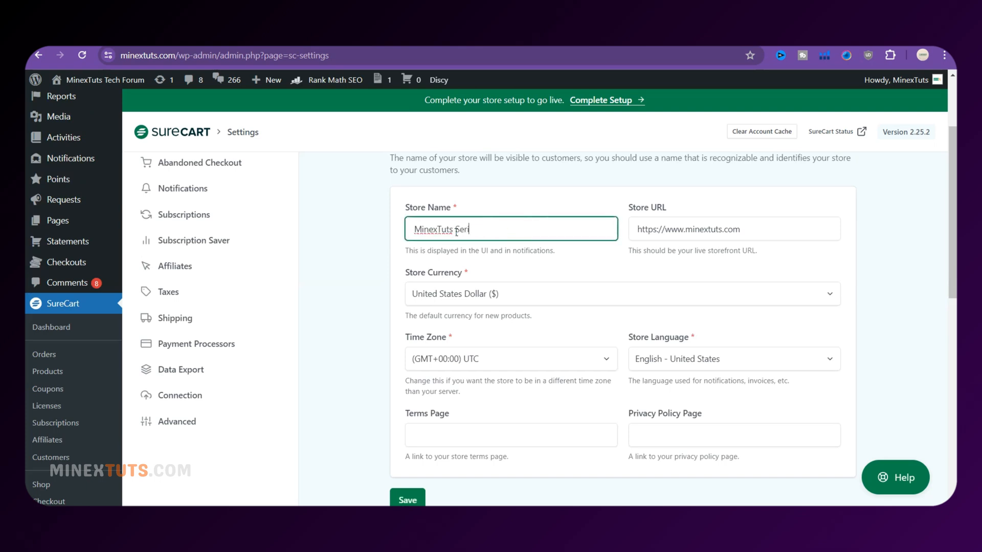
pyautogui.click(615, 266)
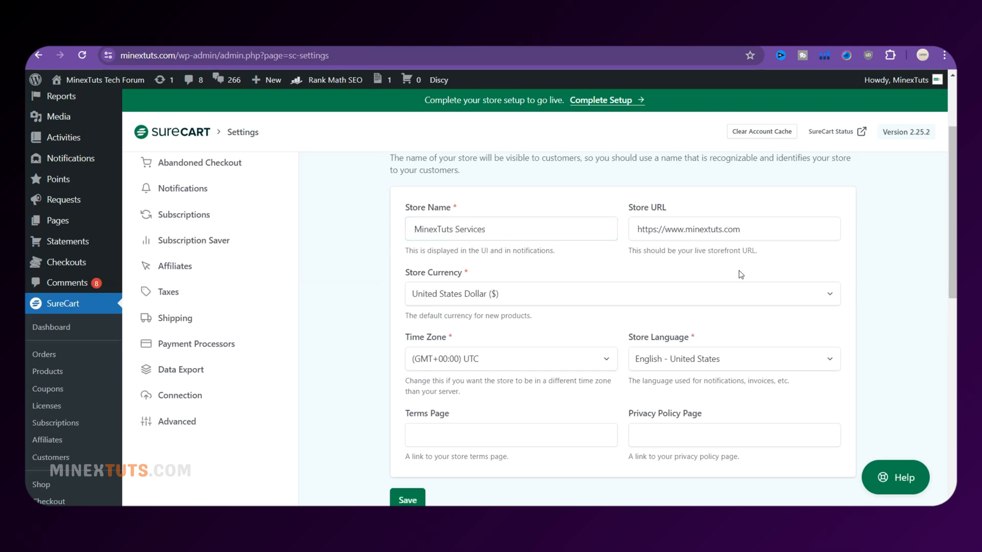
pyautogui.click(778, 228)
pyautogui.click(716, 263)
pyautogui.scroll(-1, 491, 308)
pyautogui.scroll(-1, 492, 389)
pyautogui.click(403, 378)
pyautogui.scroll(-3, 402, 367)
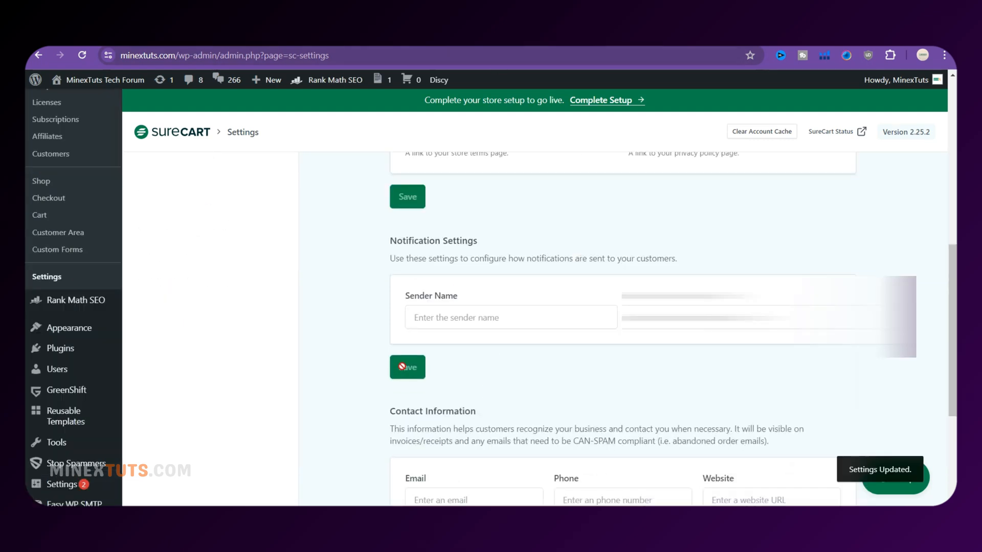
# Fill in the sender name, support email, website and United States as contact country
pyautogui.click(525, 327)
pyautogui.write('MineX Tuts')
pyautogui.scroll(-4, 511, 317)
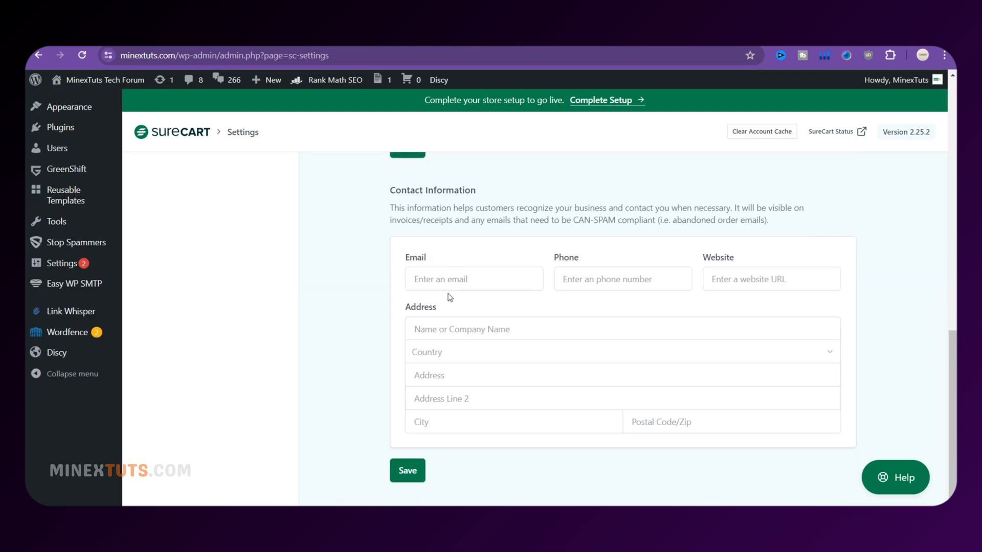
pyautogui.click(446, 284)
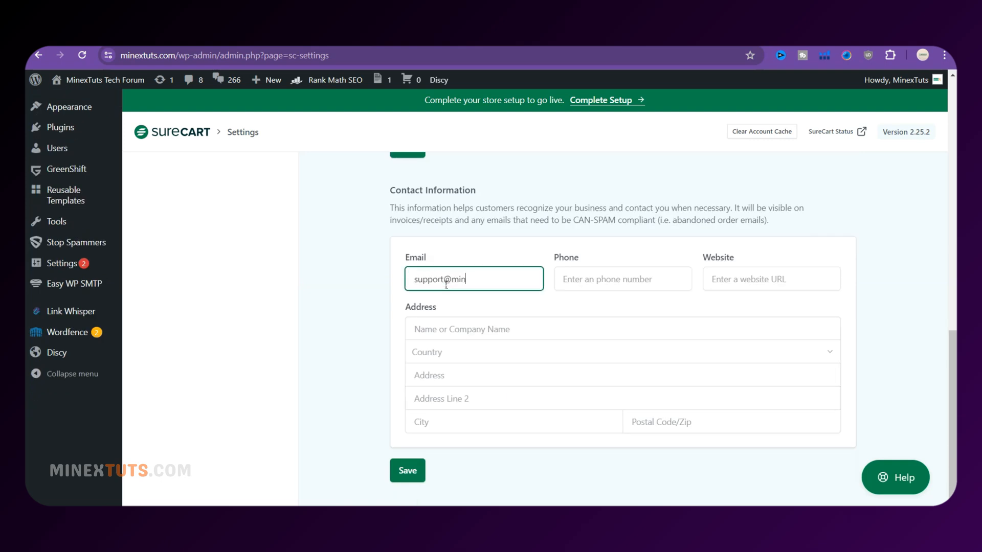
pyautogui.click(566, 318)
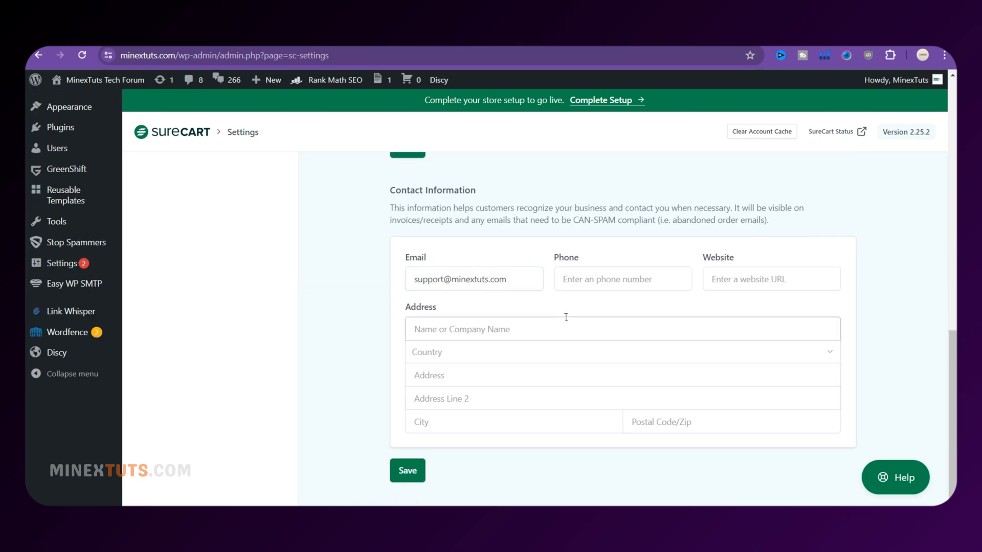
pyautogui.click(474, 362)
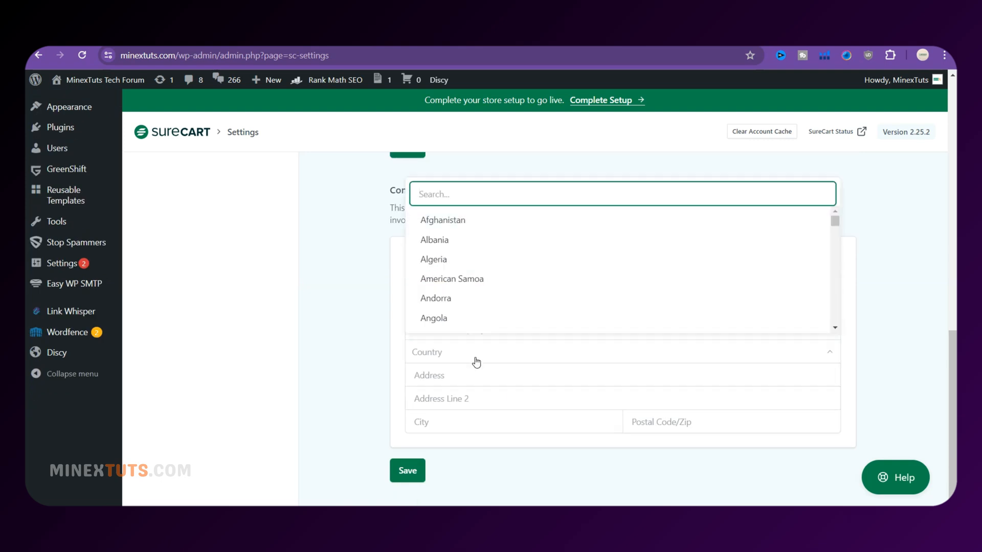
pyautogui.write('uni')
pyautogui.press('Down')
pyautogui.press('Return')
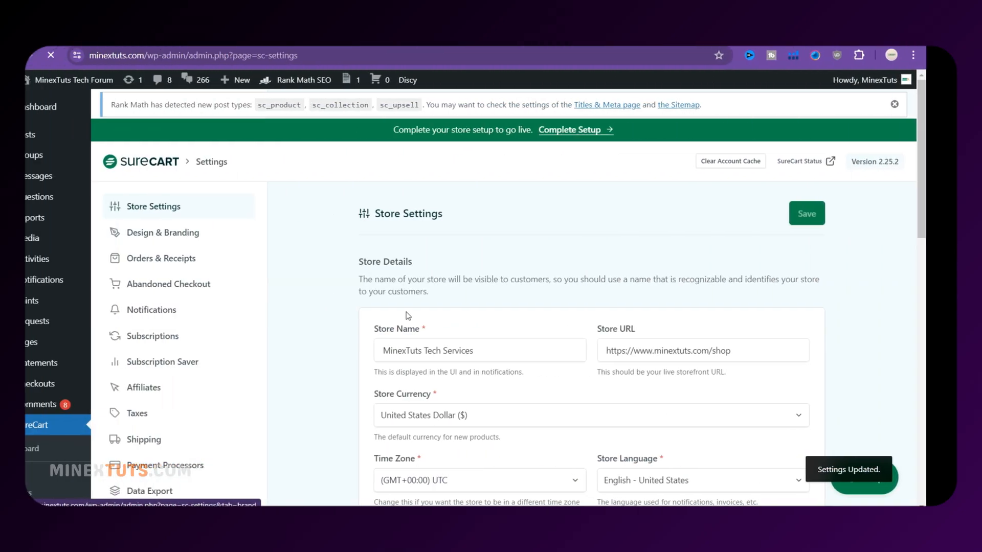
# Review the checkout theme and cart icon options, keeping the Light theme
pyautogui.scroll(-2, 411, 349)
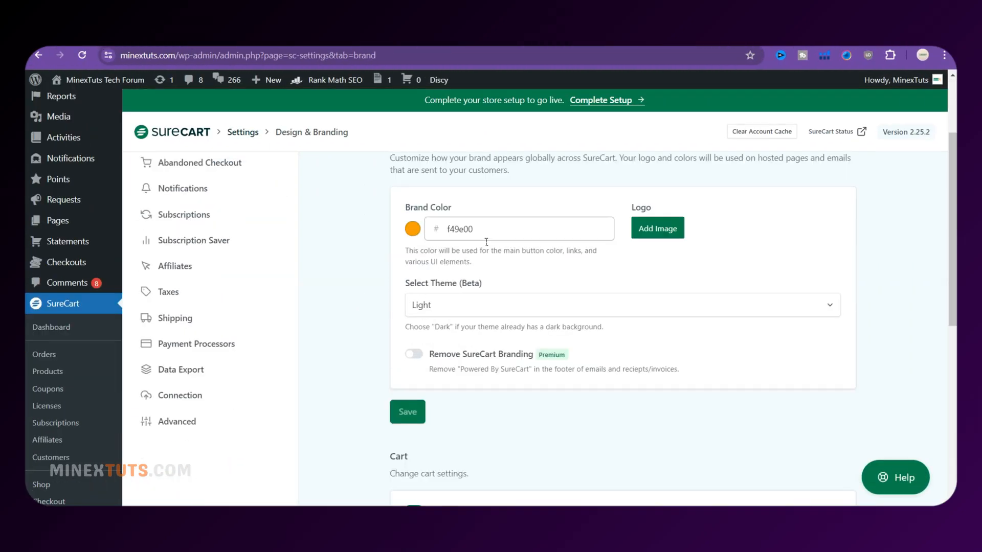
pyautogui.click(456, 309)
pyautogui.click(453, 313)
pyautogui.click(454, 309)
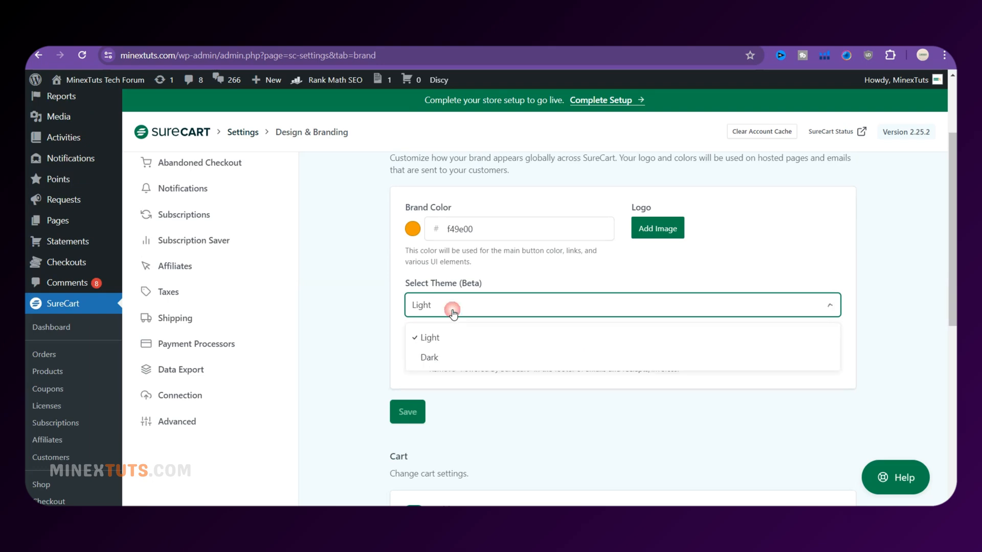
pyautogui.click(453, 312)
pyautogui.scroll(-1, 425, 378)
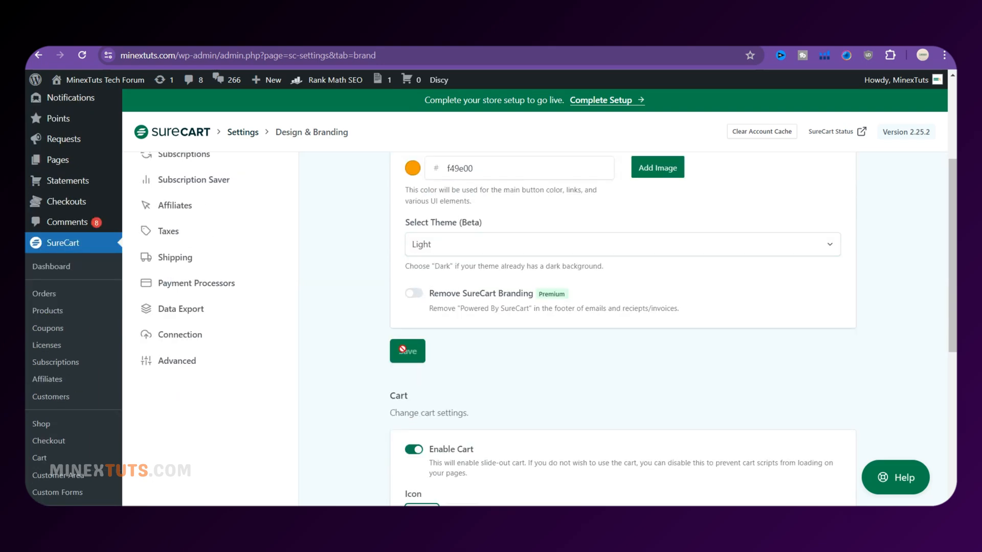
pyautogui.scroll(-4, 403, 350)
pyautogui.click(450, 335)
pyautogui.scroll(10, 450, 337)
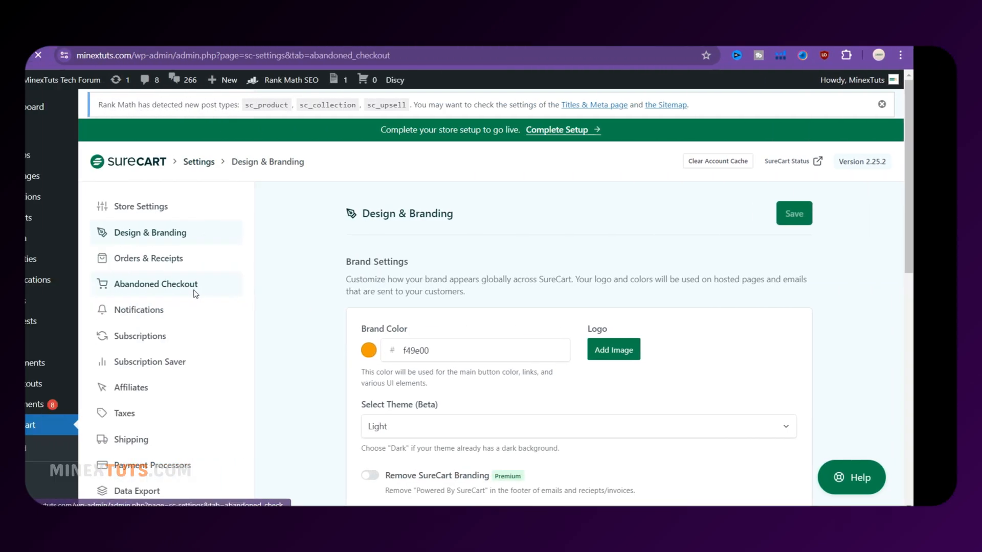
# Enable abandoned checkout emails and save the default email delays
pyautogui.click(629, 285)
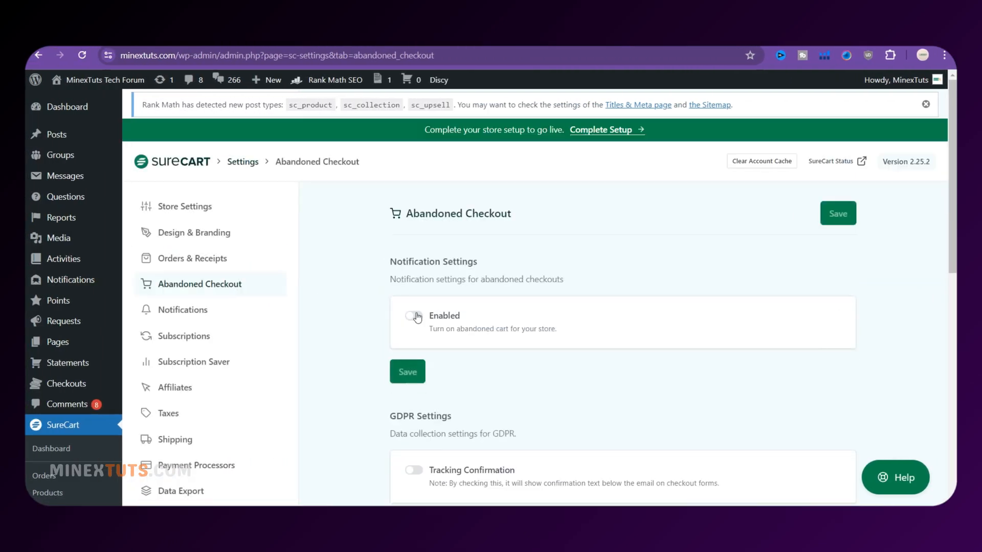
pyautogui.click(414, 316)
pyautogui.scroll(-2, 418, 341)
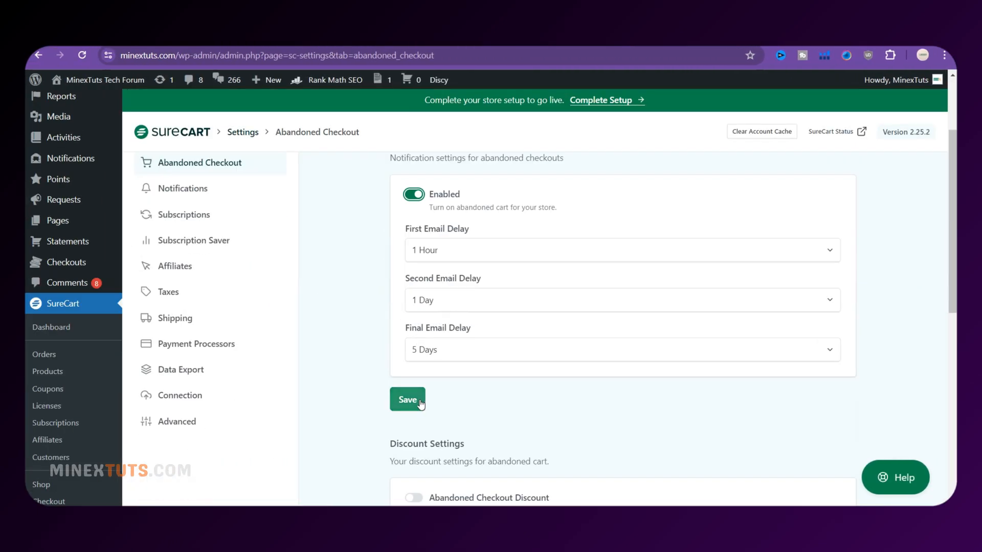
pyautogui.click(404, 397)
# Turn on a 10% abandoned checkout discount offered on the final email, and save
pyautogui.scroll(-3, 527, 397)
pyautogui.click(414, 315)
pyautogui.scroll(-2, 415, 336)
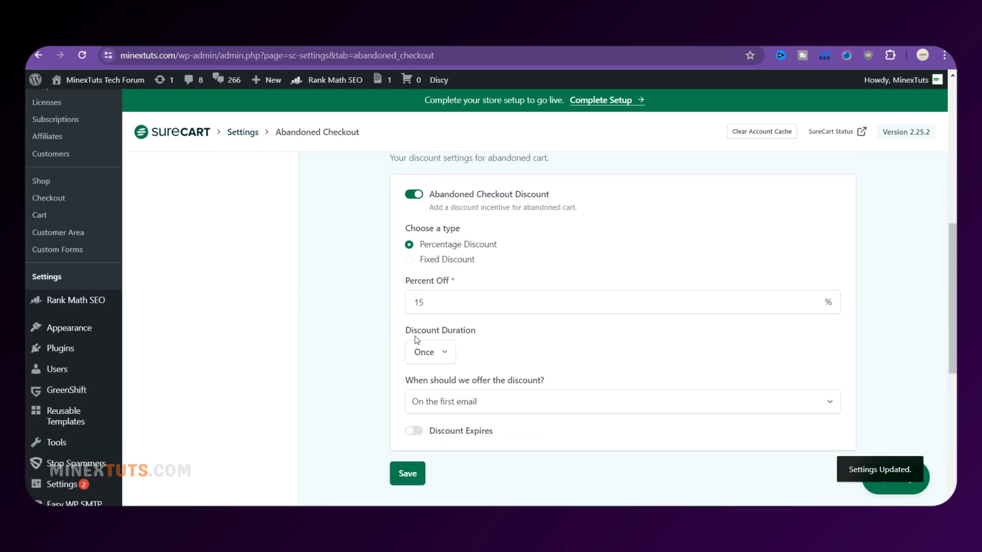
pyautogui.moveTo(424, 302); pyautogui.dragTo(391, 308)
pyautogui.write('10')
pyautogui.click(390, 309)
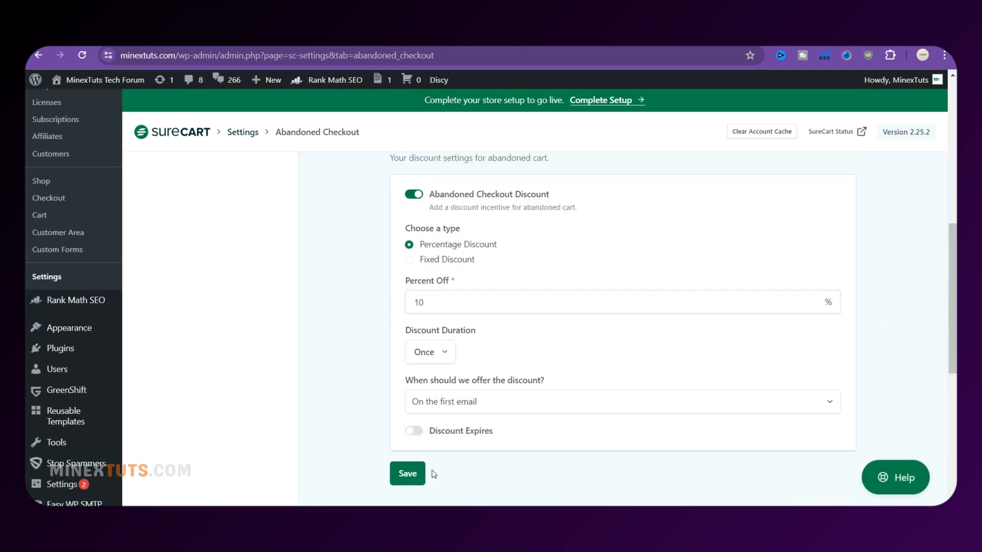
pyautogui.scroll(-1, 404, 460)
pyautogui.click(479, 347)
pyautogui.click(486, 413)
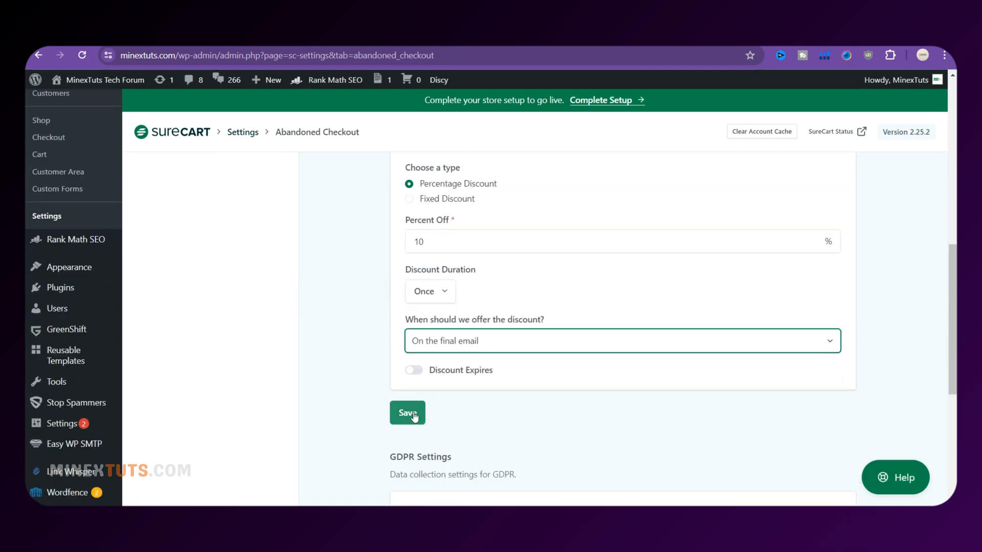
pyautogui.click(415, 414)
# Scroll through the notification settings to review them
pyautogui.scroll(-3, 451, 417)
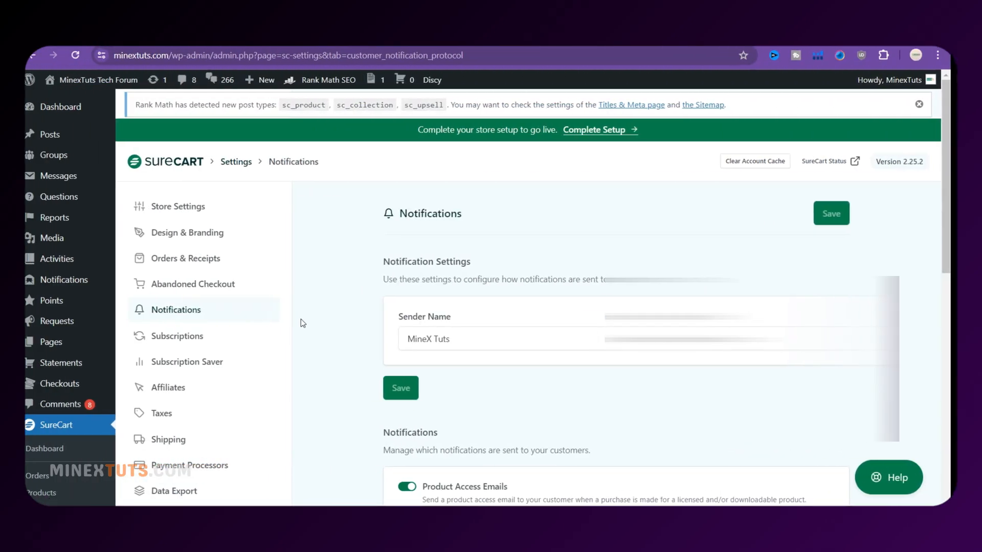
pyautogui.scroll(4, 385, 325)
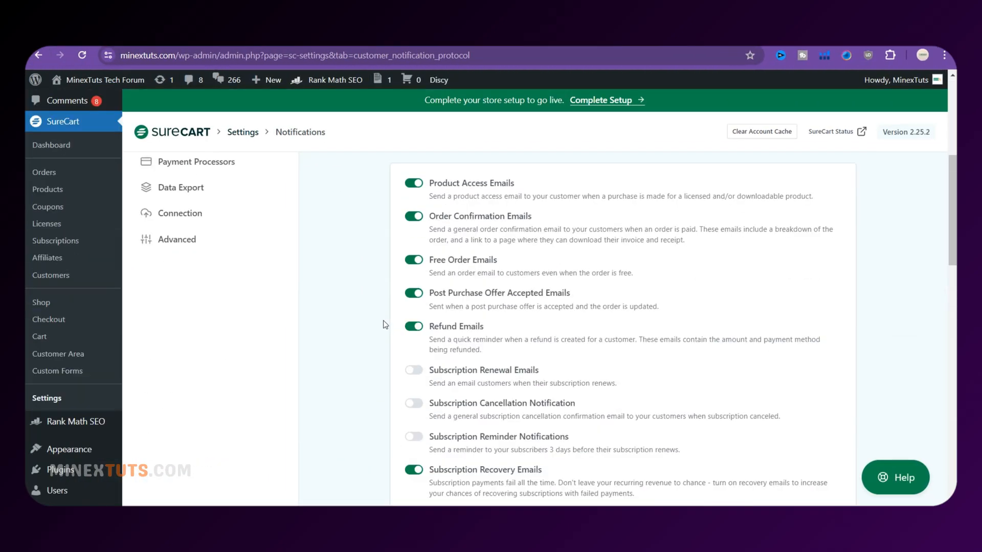
pyautogui.scroll(-15, 385, 325)
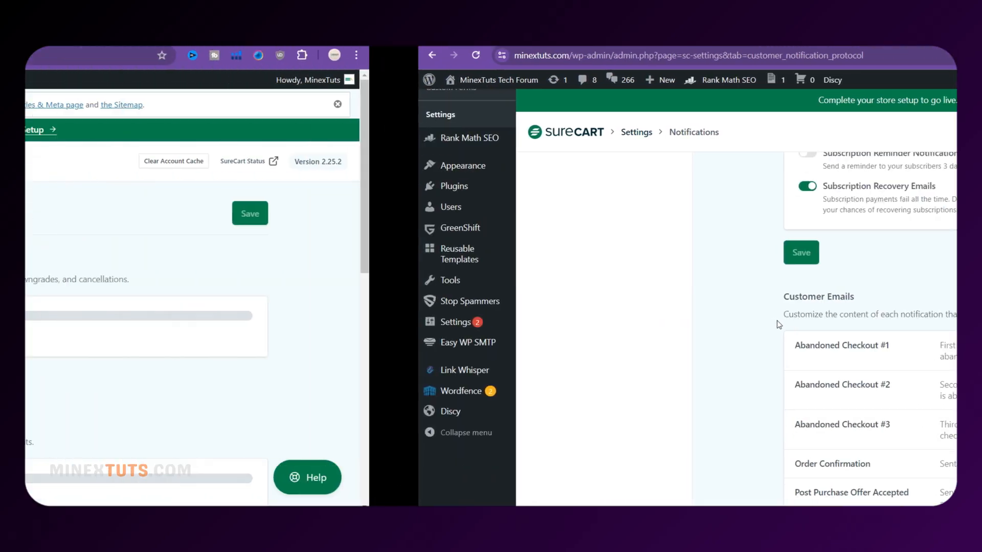
pyautogui.scroll(-1, 343, 336)
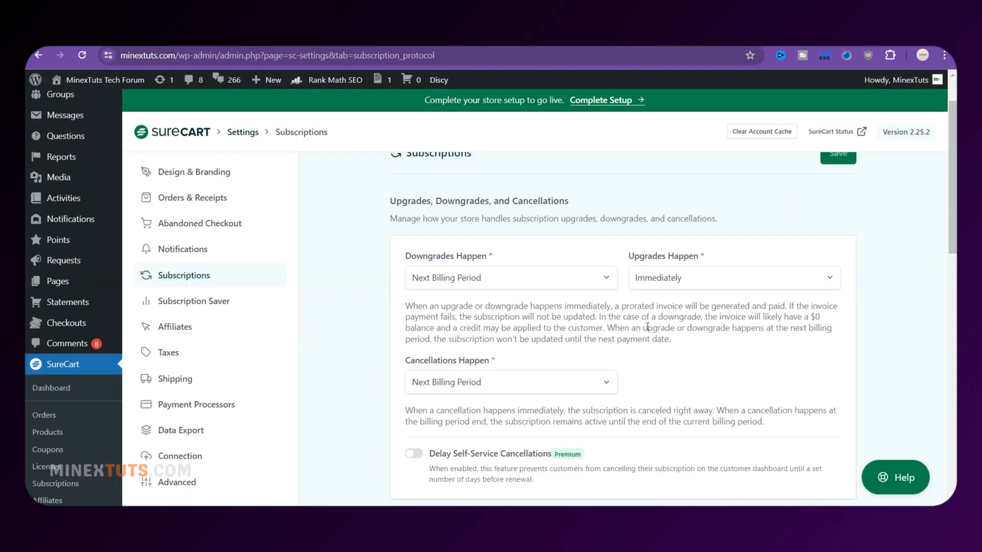
pyautogui.scroll(-1, 589, 325)
# Inspect the Cancellations Happen and Purchase Revoke Behavior dropdowns, leaving both unchanged
pyautogui.click(589, 325)
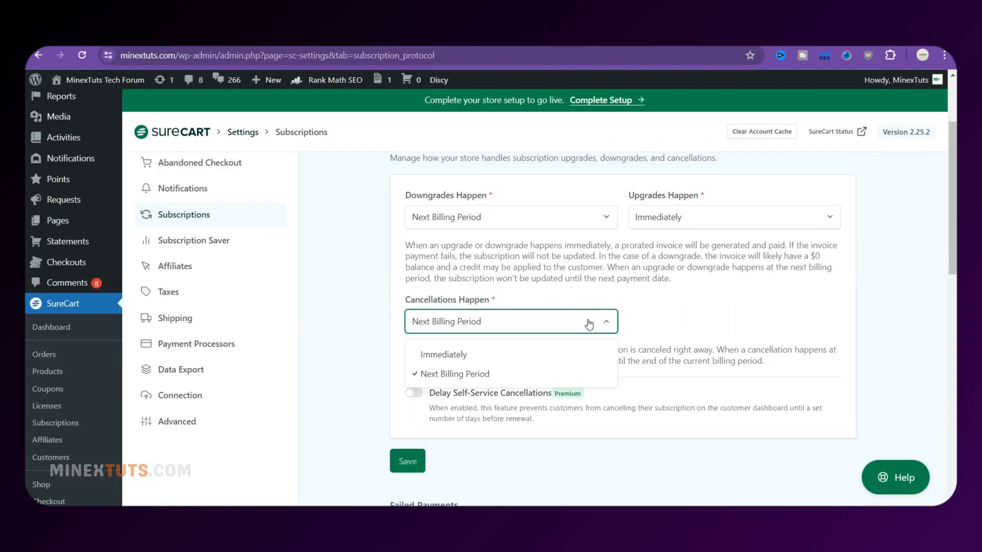
pyautogui.click(576, 332)
pyautogui.scroll(-3, 479, 427)
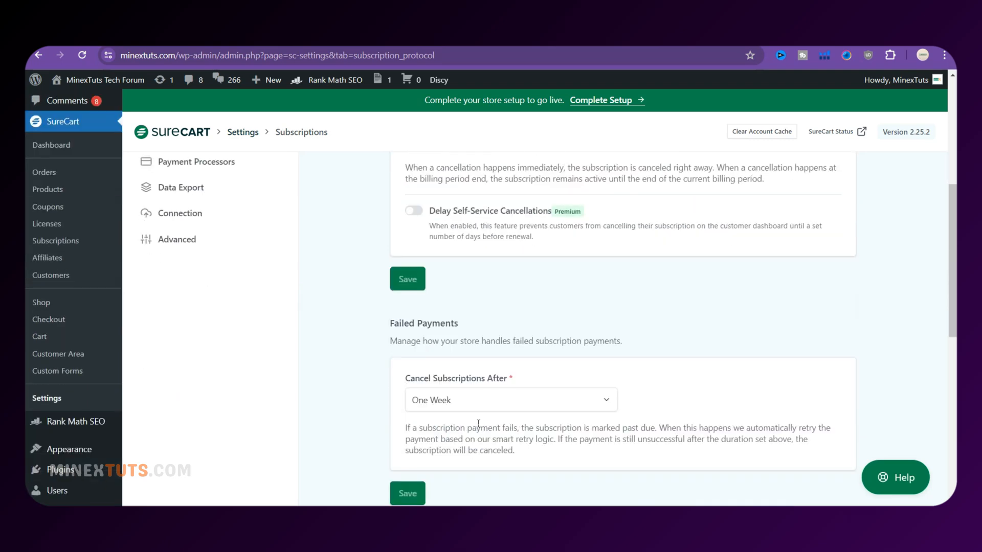
pyautogui.scroll(-2, 479, 423)
pyautogui.scroll(-2, 479, 427)
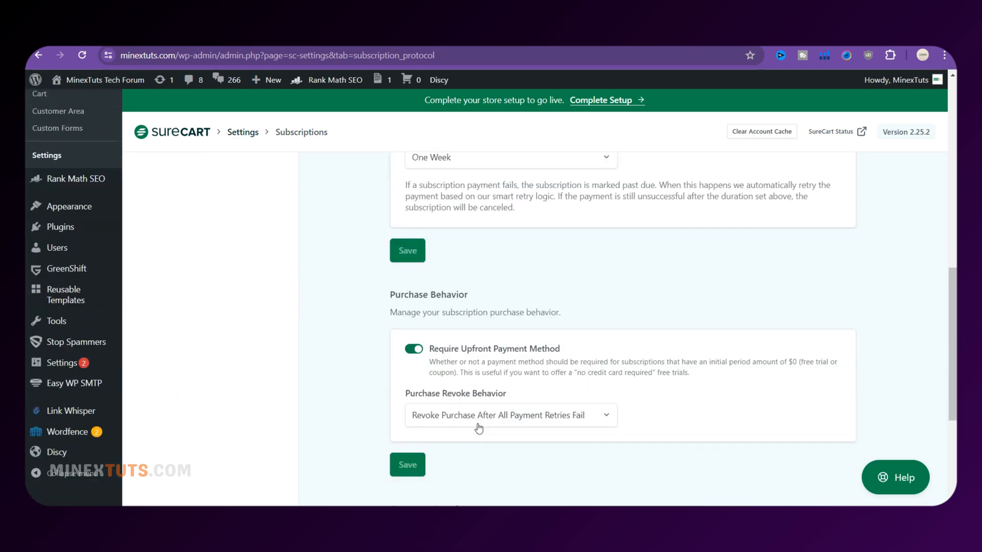
pyautogui.scroll(-2, 479, 427)
pyautogui.click(533, 299)
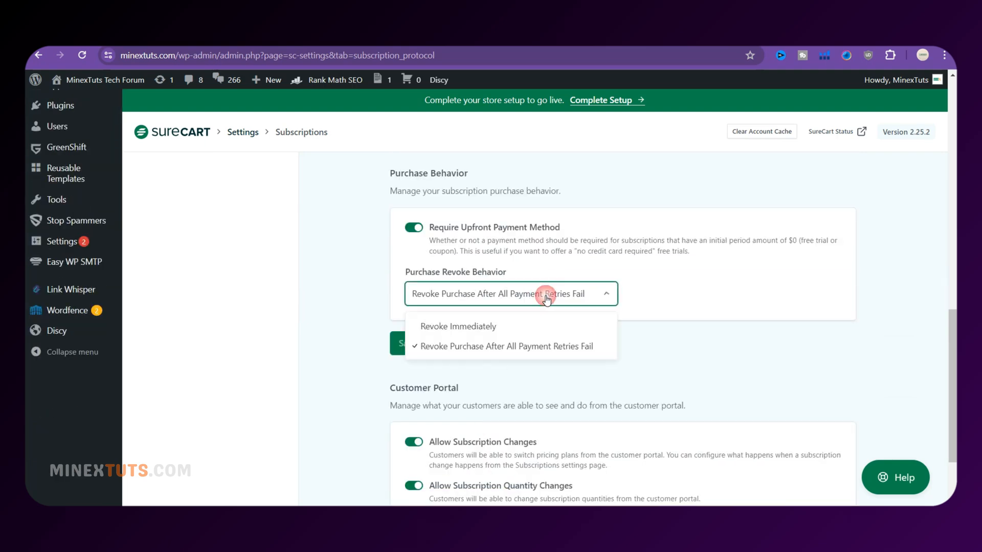
pyautogui.click(581, 301)
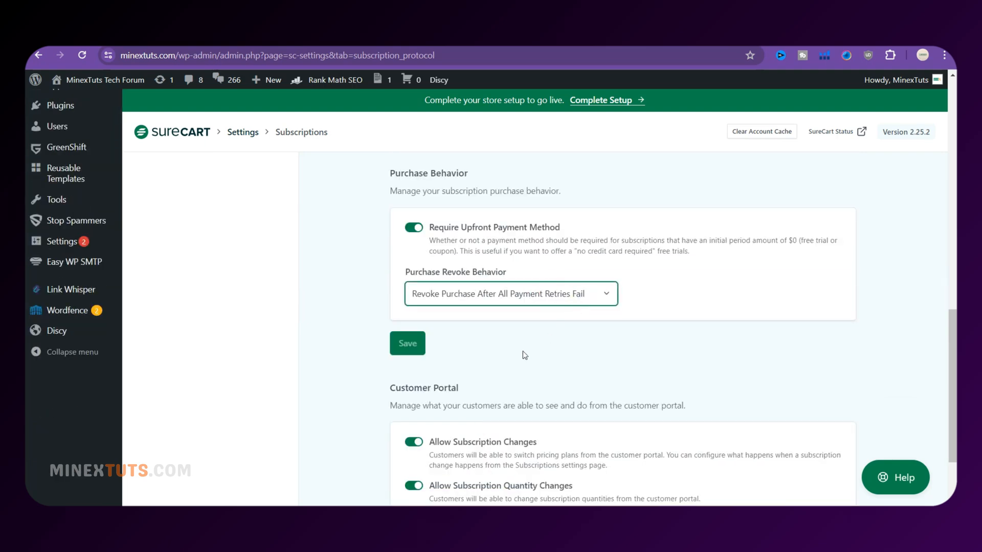
pyautogui.scroll(-2, 524, 355)
pyautogui.scroll(10, 309, 323)
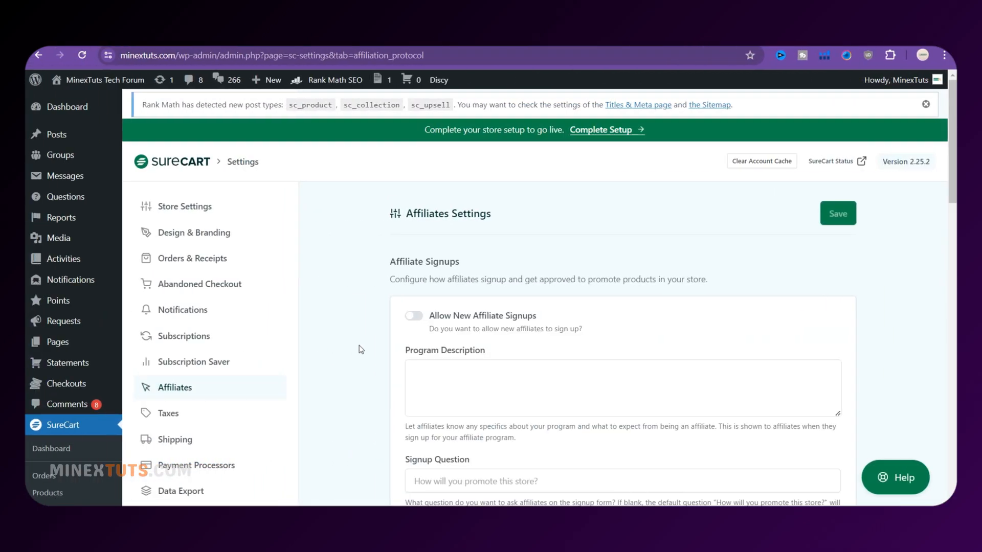
# Change the affiliate Percent Commission from 20.0 to 10 and save
pyautogui.scroll(-8, 361, 350)
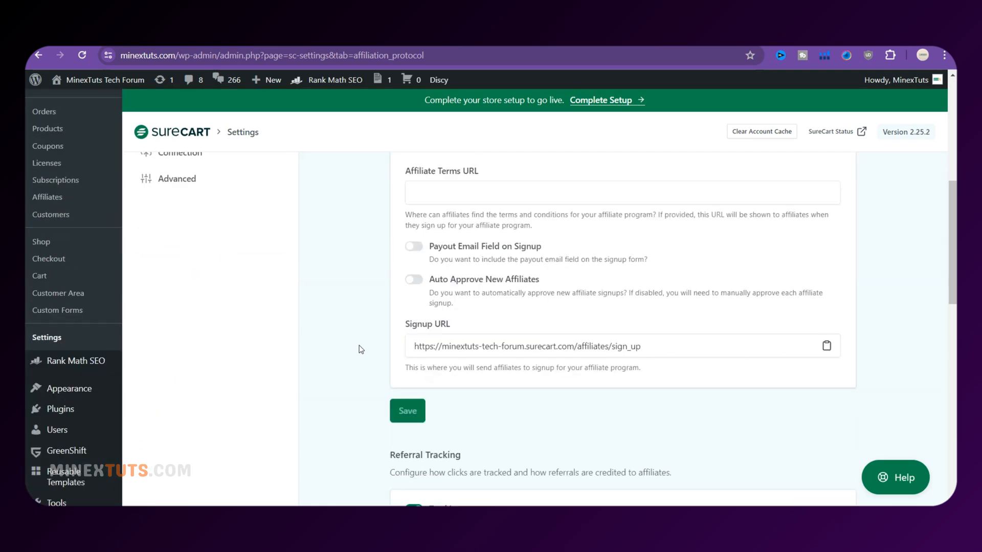
pyautogui.scroll(-10, 361, 349)
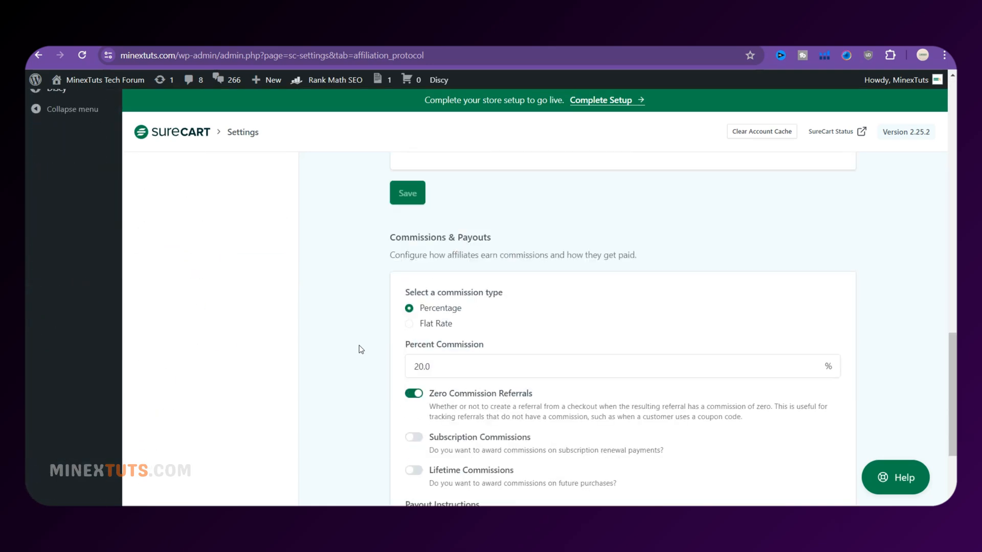
pyautogui.scroll(15, 361, 350)
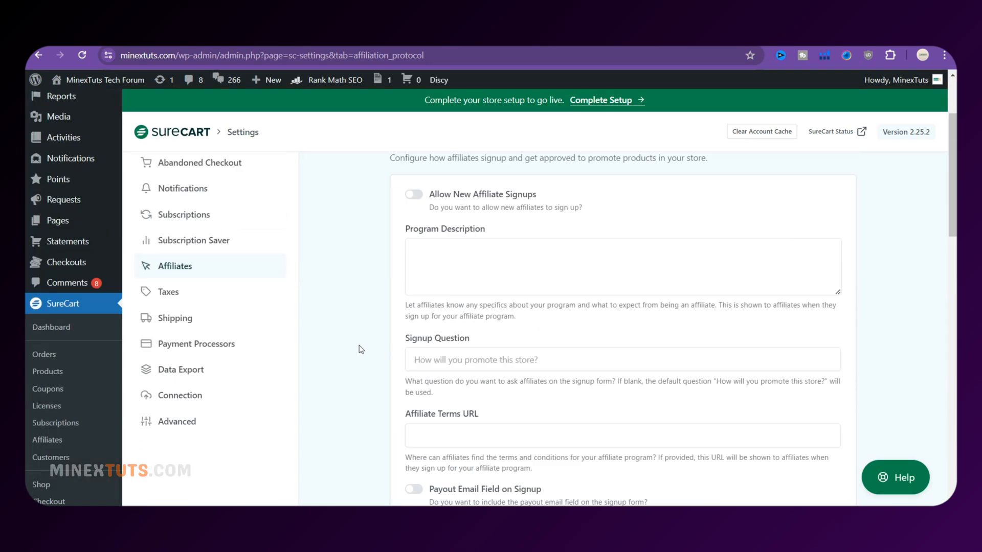
pyautogui.scroll(-15, 361, 349)
pyautogui.scroll(-3, 361, 350)
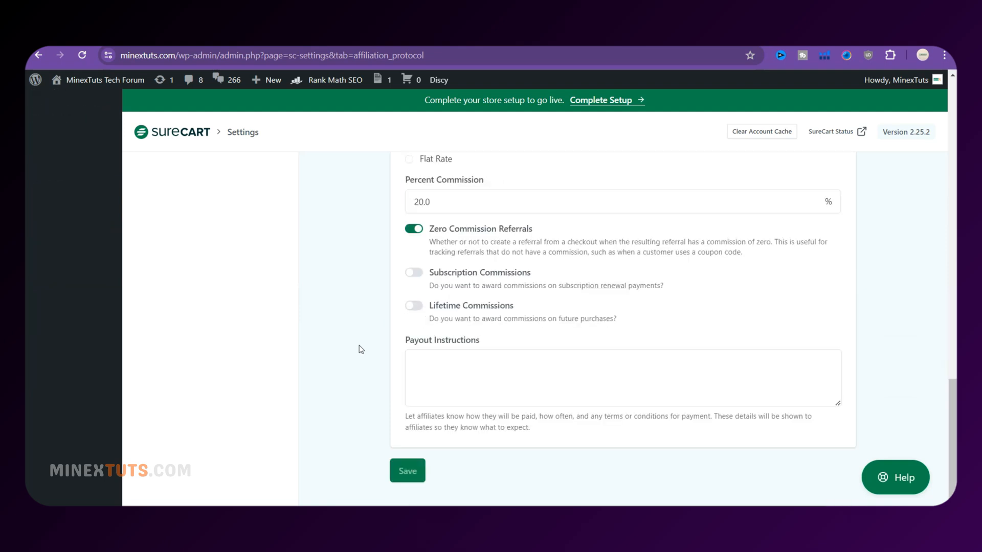
pyautogui.scroll(2, 360, 346)
pyautogui.moveTo(440, 323); pyautogui.dragTo(387, 324)
pyautogui.write('10')
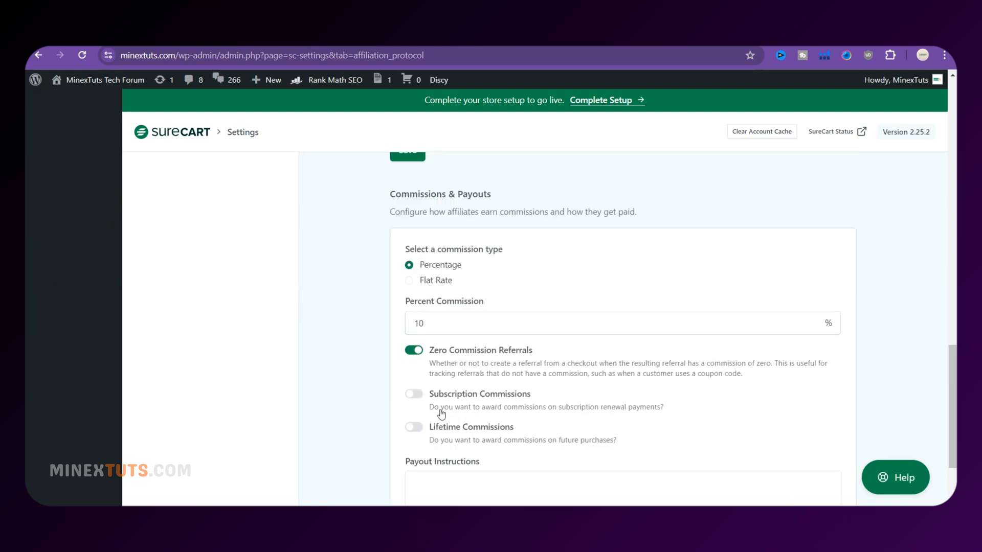
pyautogui.scroll(-1, 428, 413)
pyautogui.moveTo(427, 263); pyautogui.dragTo(396, 274)
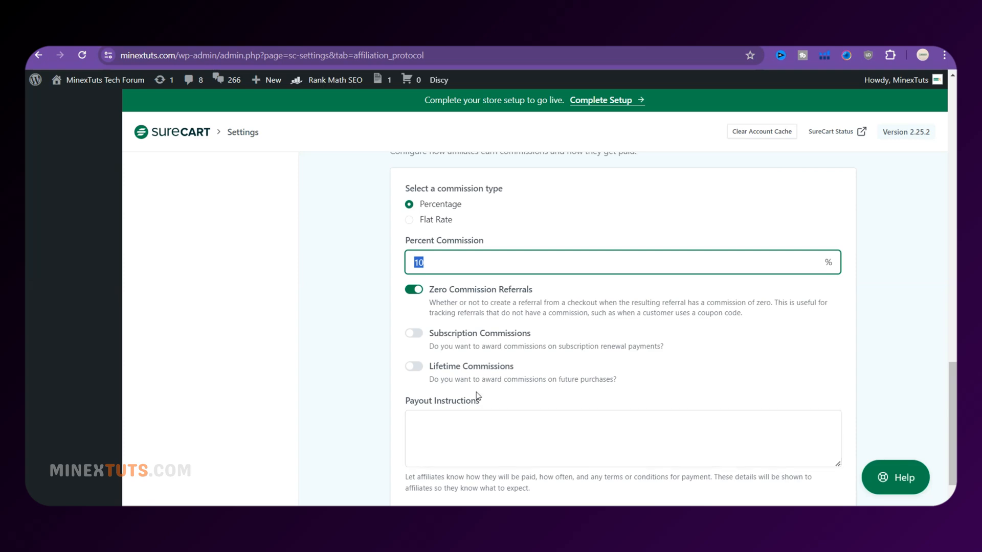
pyautogui.scroll(-1, 477, 396)
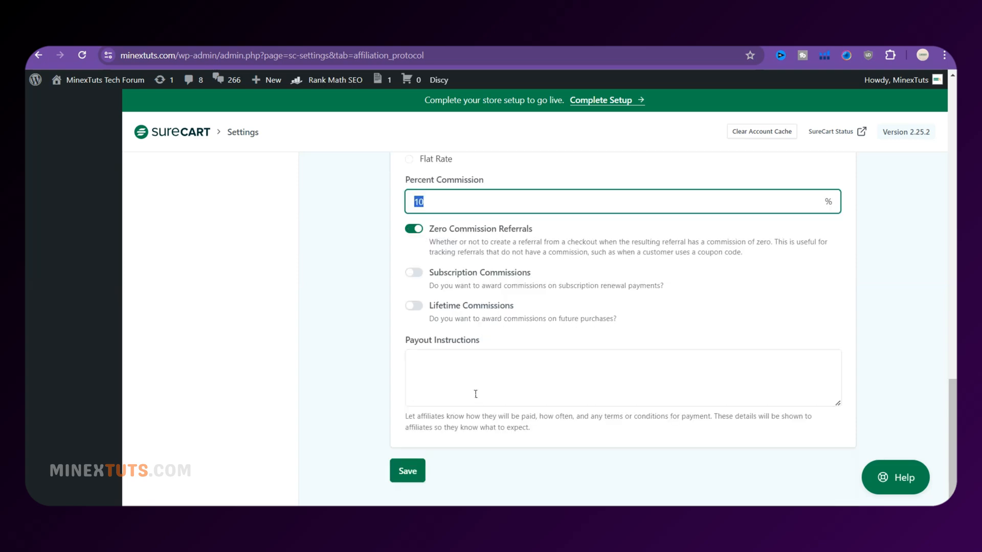
pyautogui.click(407, 468)
# Turn on Auto Approve New Referrals and save the referral settings
pyautogui.scroll(8, 404, 430)
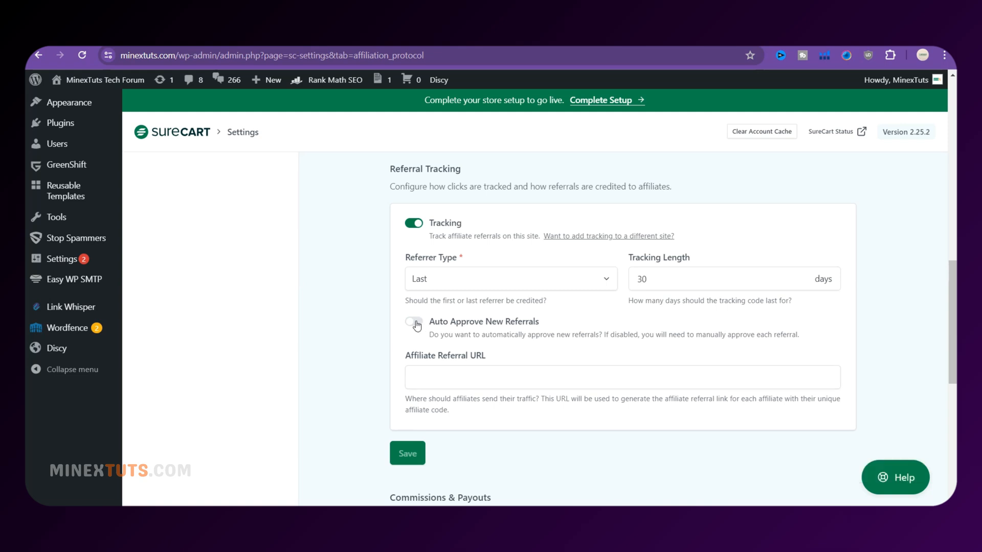
pyautogui.click(416, 324)
pyautogui.click(407, 452)
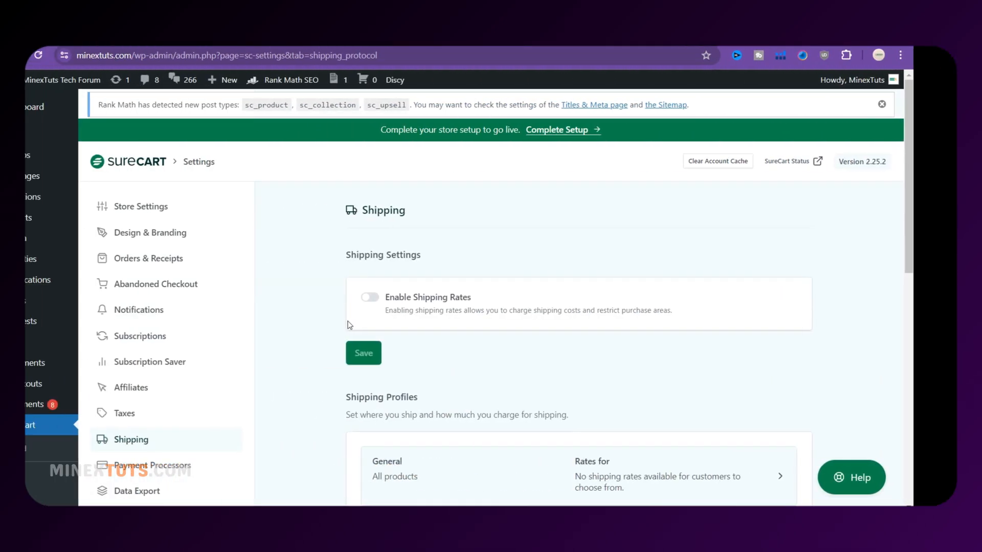
# Scroll through the Shipping settings, where shipping rates are switched off
pyautogui.scroll(-10, 392, 325)
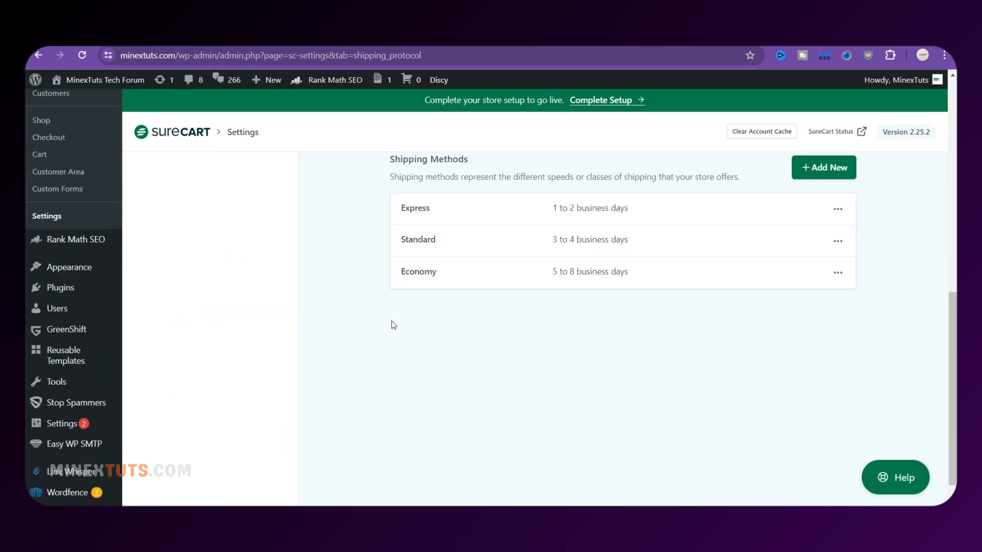
pyautogui.scroll(5, 393, 325)
pyautogui.scroll(5, 393, 325)
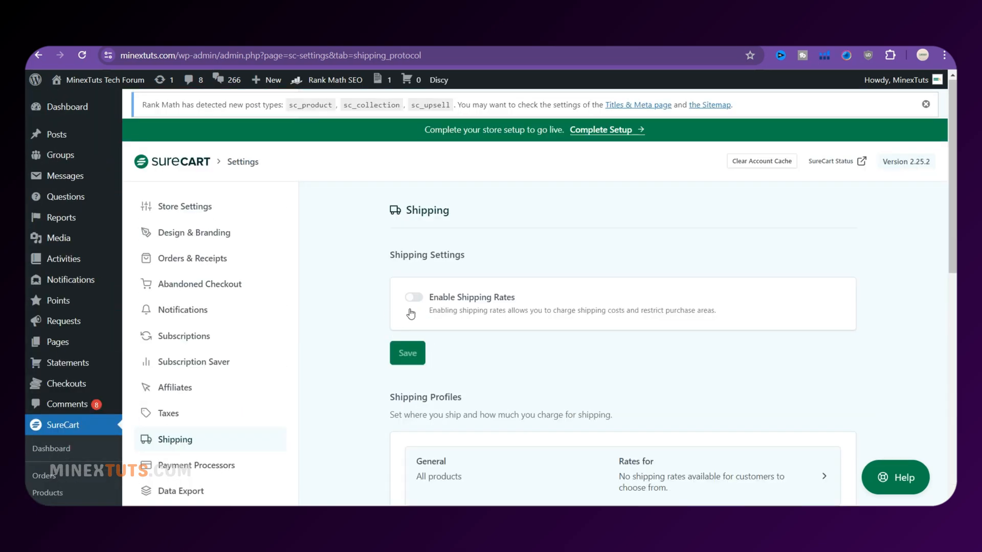
pyautogui.scroll(-5, 411, 314)
pyautogui.scroll(8, 411, 314)
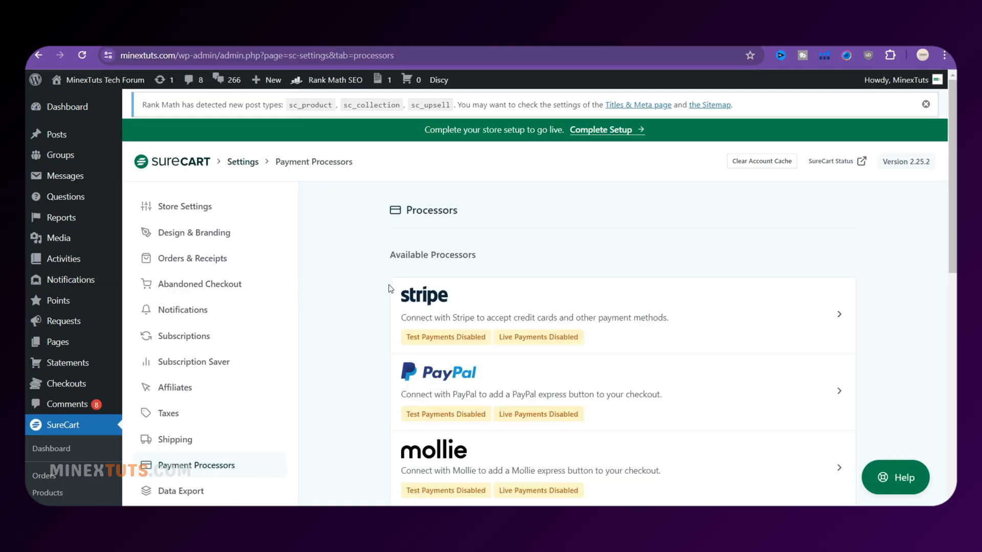
# Scroll the Payment Processors settings to reach the Complete Setup prompt
pyautogui.scroll(-1, 390, 289)
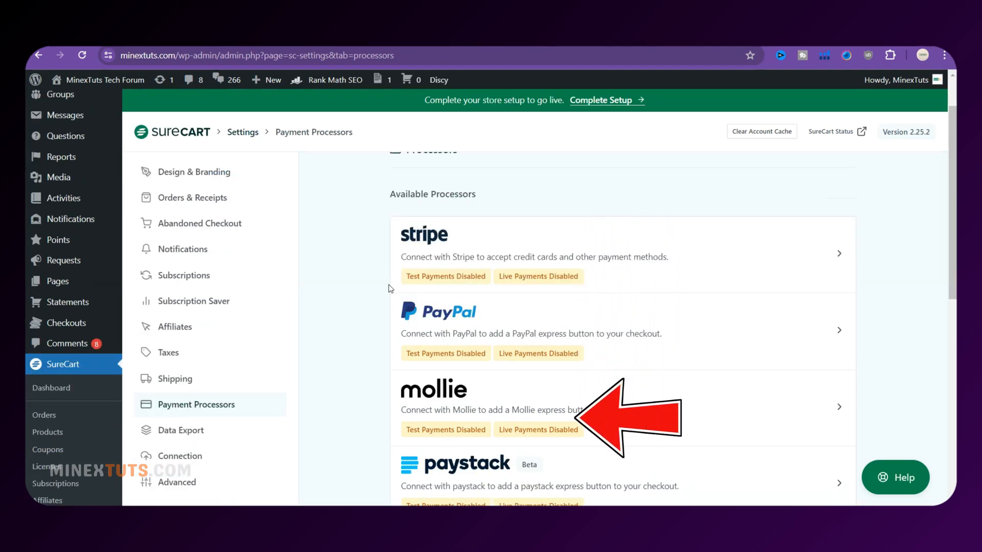
pyautogui.scroll(-1, 390, 288)
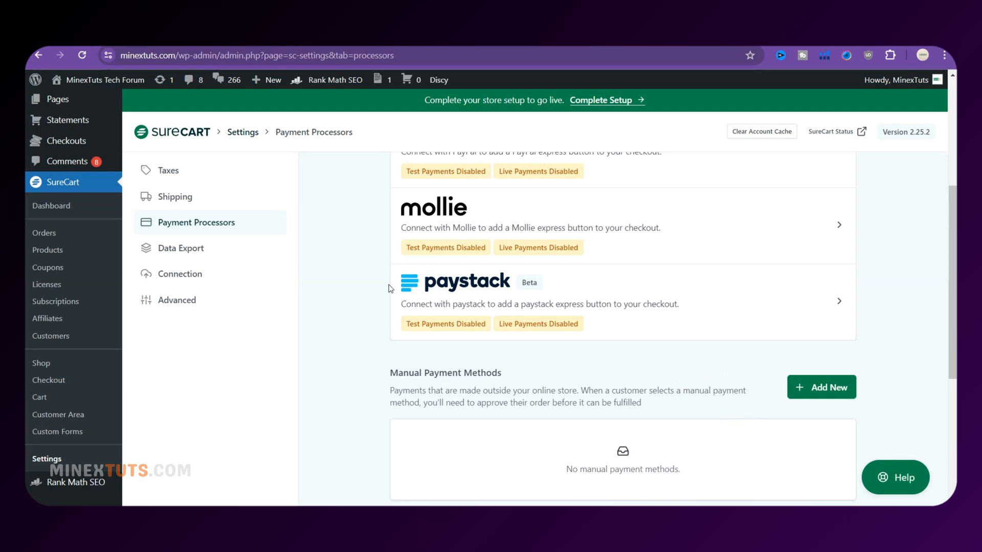
pyautogui.scroll(3, 390, 289)
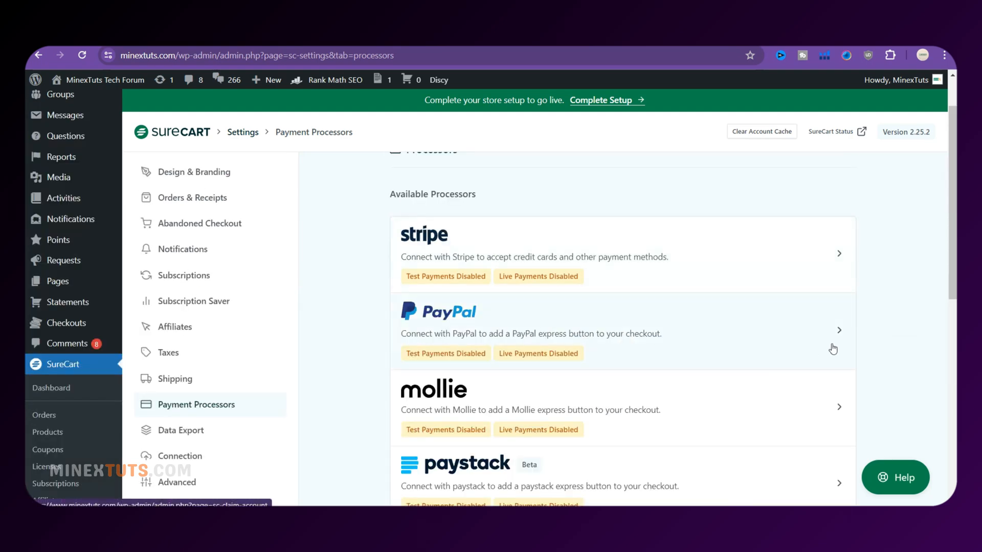
pyautogui.scroll(1, 656, 344)
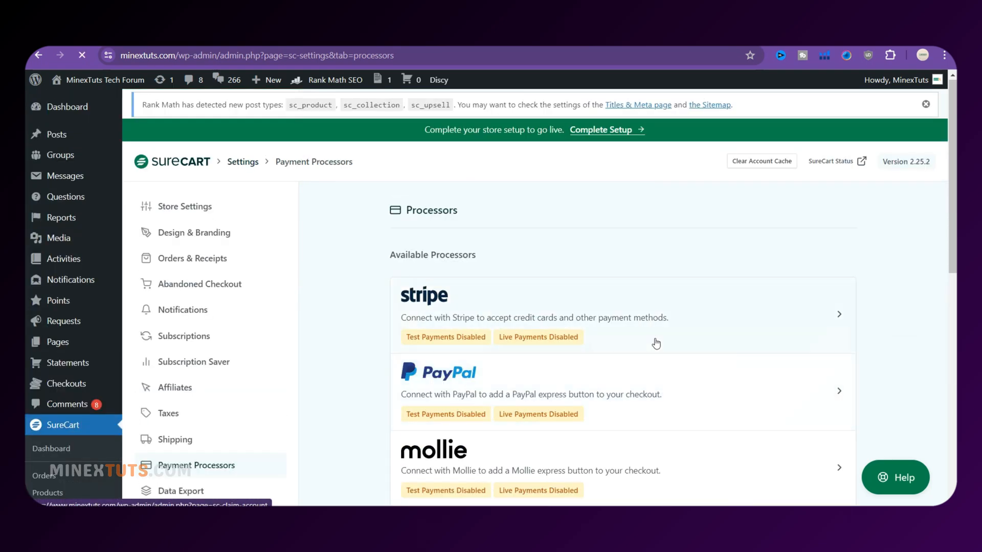
pyautogui.scroll(-7, 657, 344)
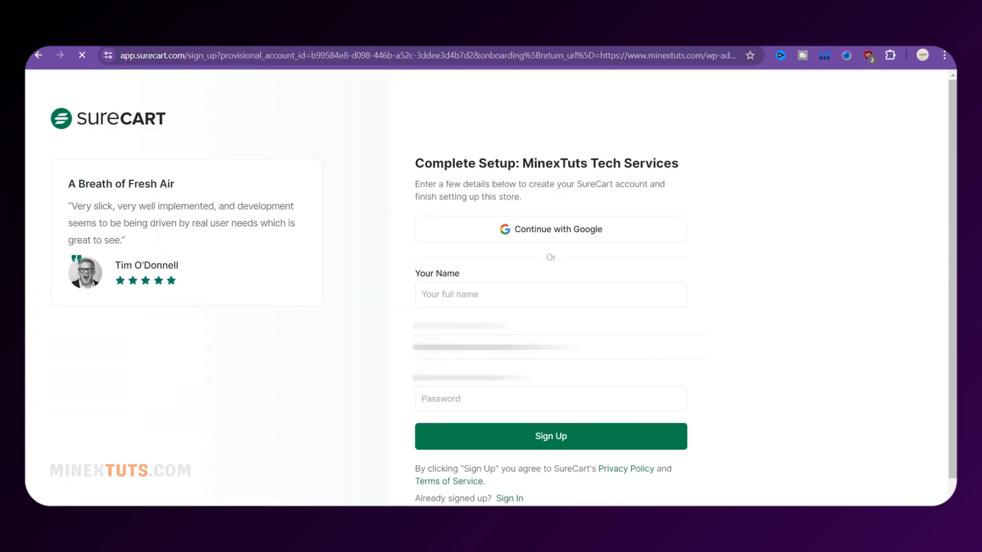
# Submit the MinexTuts Tech Services store details in US dollars and return to WordPress
pyautogui.scroll(-2, 531, 358)
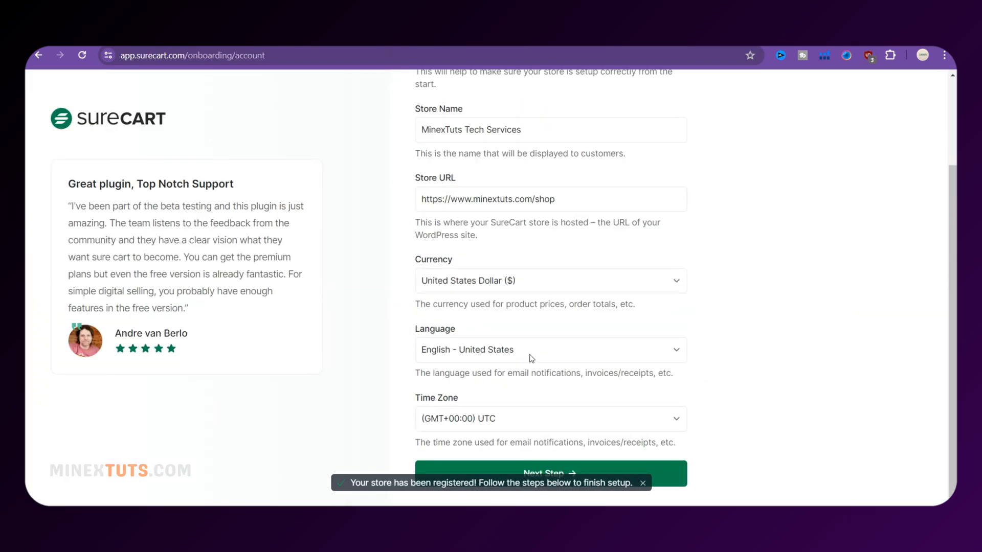
pyautogui.click(569, 474)
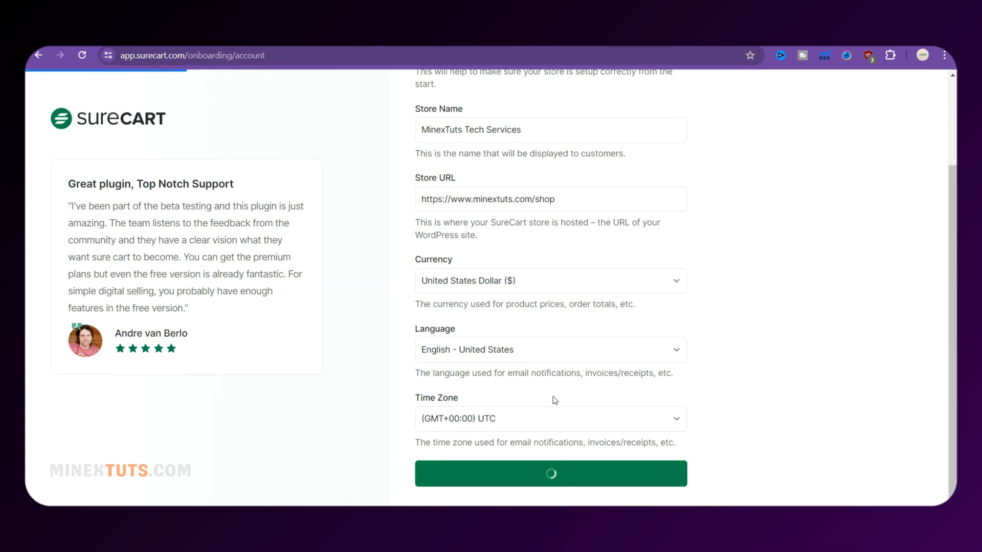
pyautogui.click(560, 243)
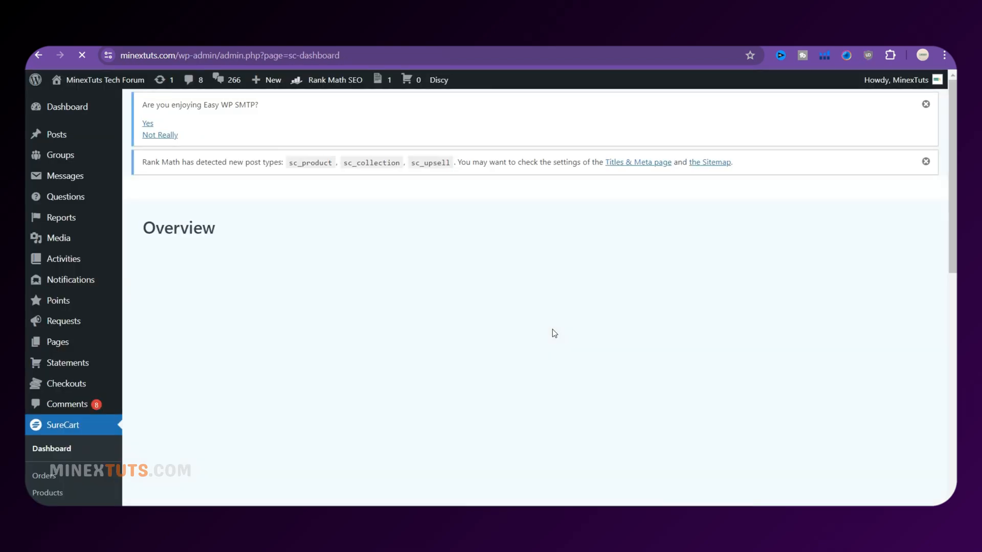
# From the SureCart dashboard, open payment processors and select the PayPal row
pyautogui.scroll(-5, 553, 333)
pyautogui.click(214, 214)
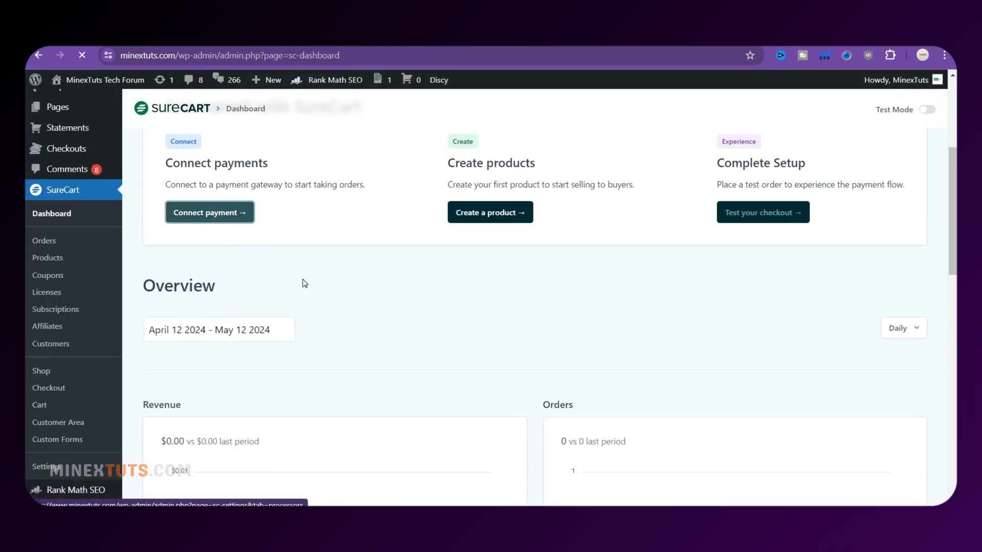
pyautogui.scroll(4, 358, 307)
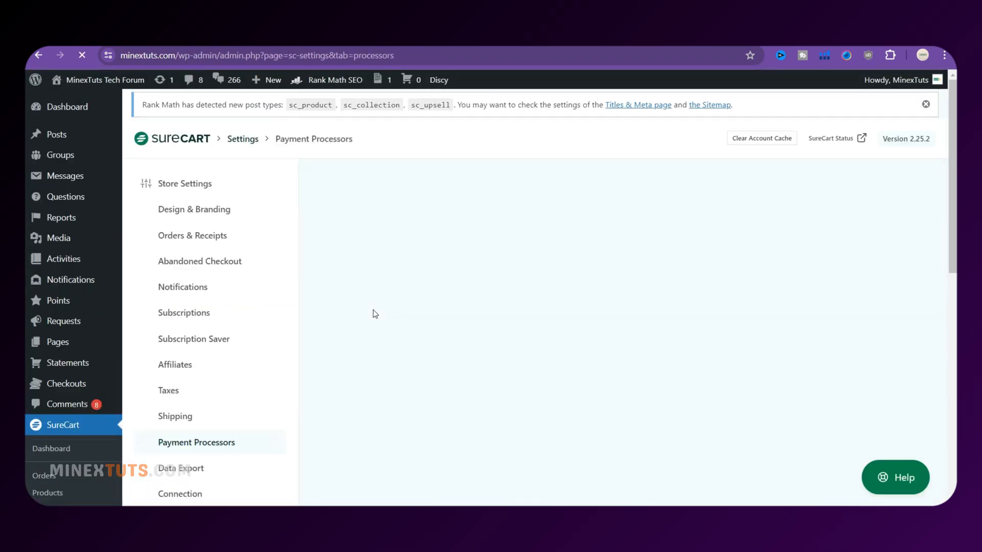
pyautogui.scroll(-4, 374, 314)
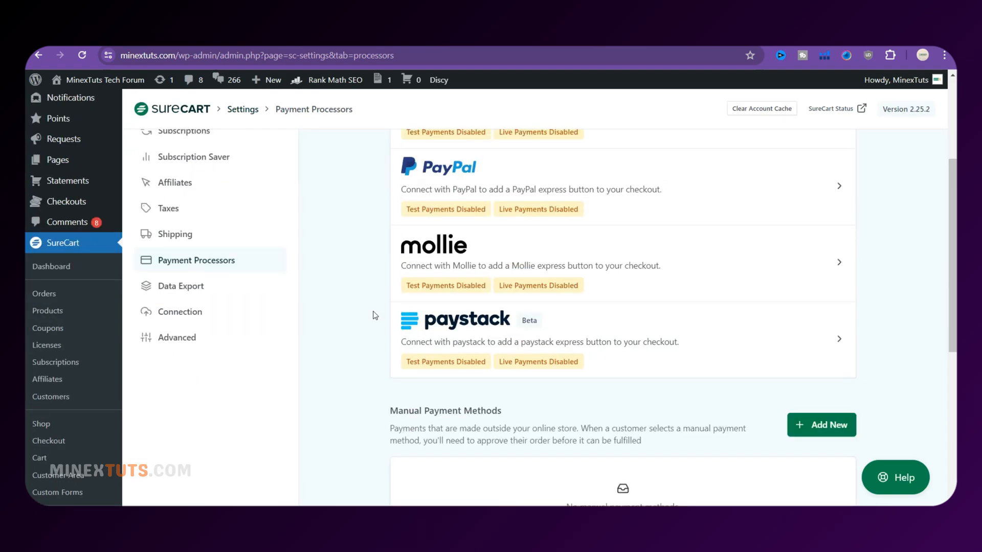
pyautogui.click(714, 205)
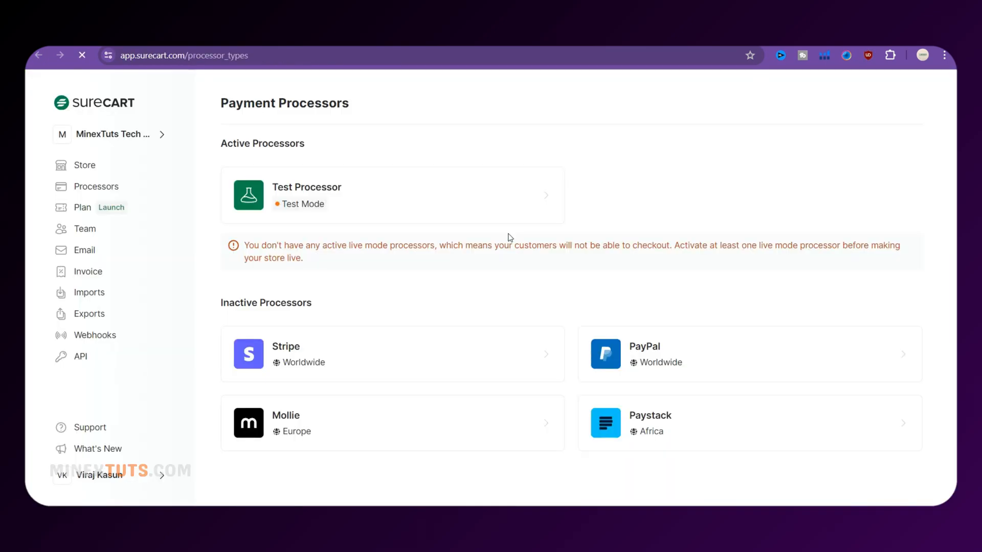
# Disable the Test Processor, connect PayPal in Live Mode, and refresh the PayPal processor
pyautogui.click(413, 215)
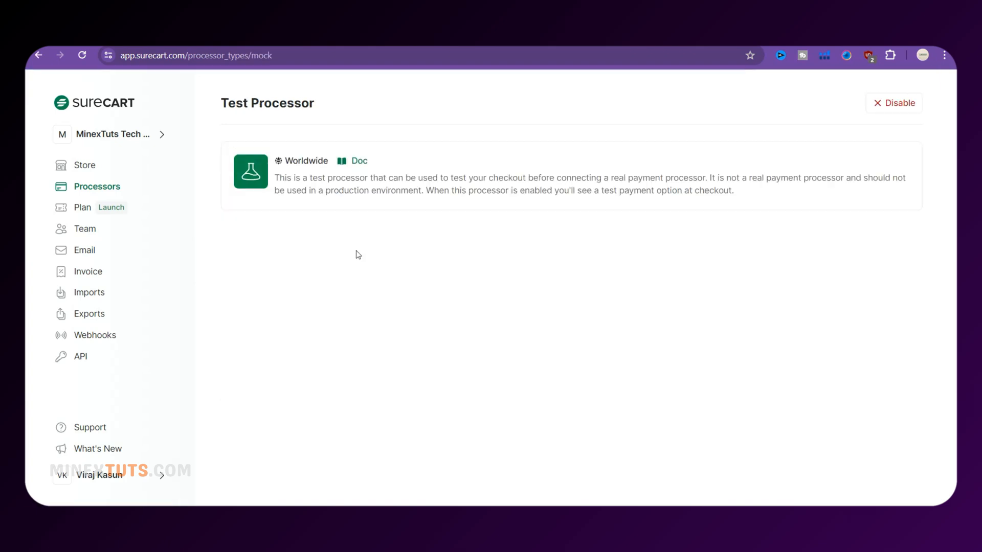
pyautogui.click(894, 104)
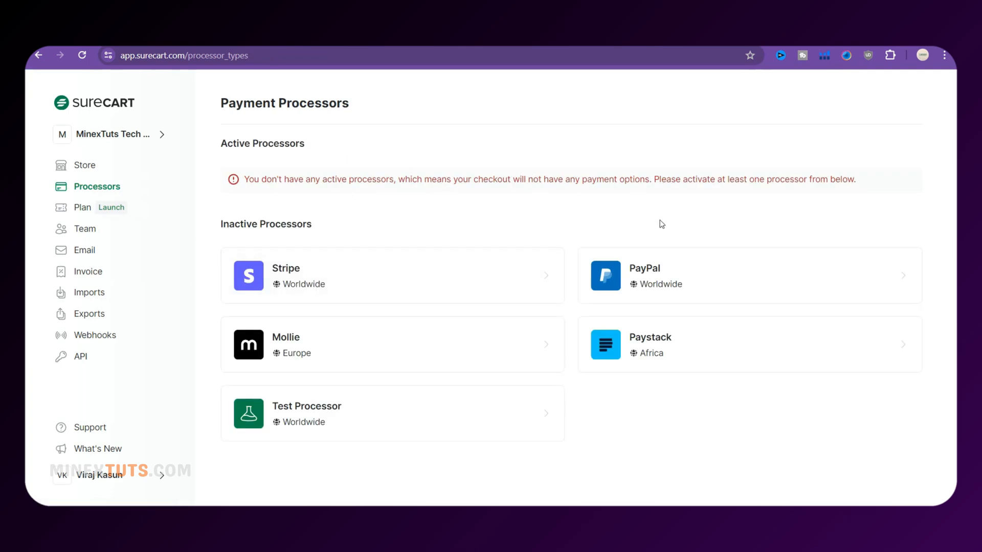
pyautogui.click(684, 280)
pyautogui.click(882, 104)
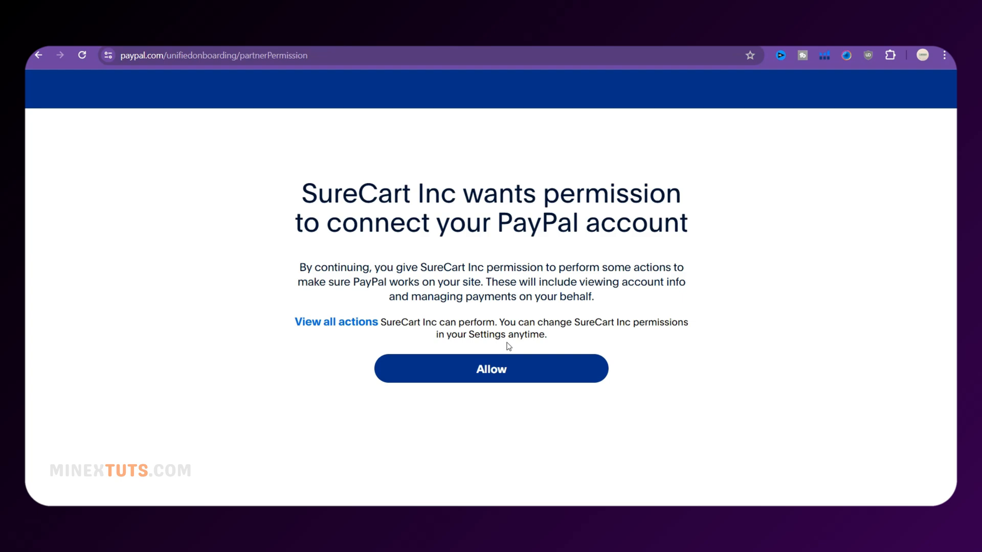
pyautogui.click(494, 371)
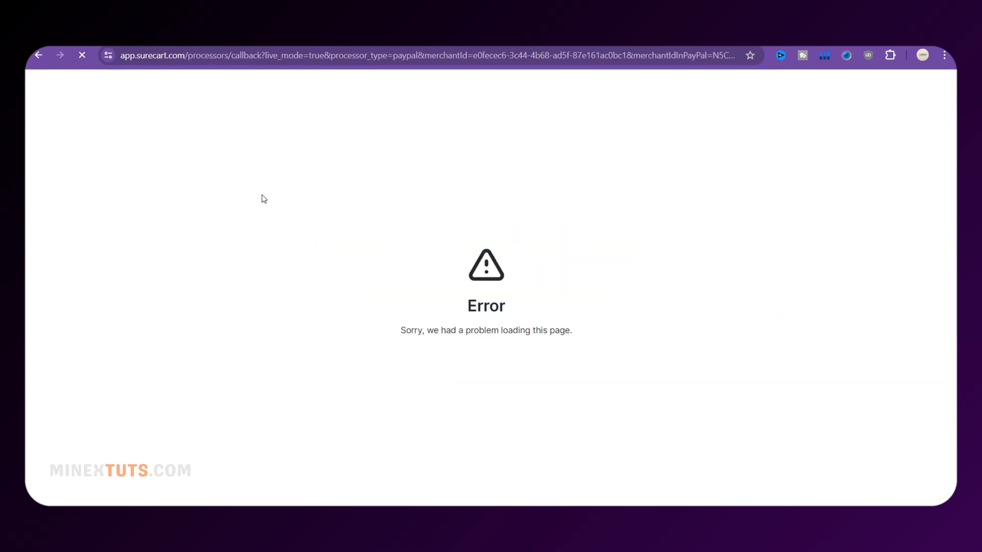
pyautogui.click(765, 313)
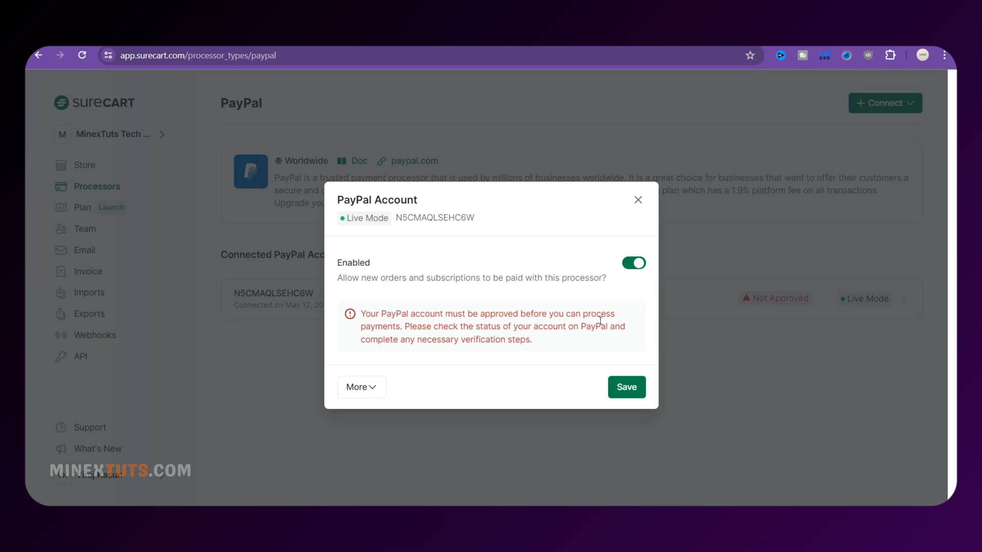
pyautogui.click(361, 387)
pyautogui.click(495, 368)
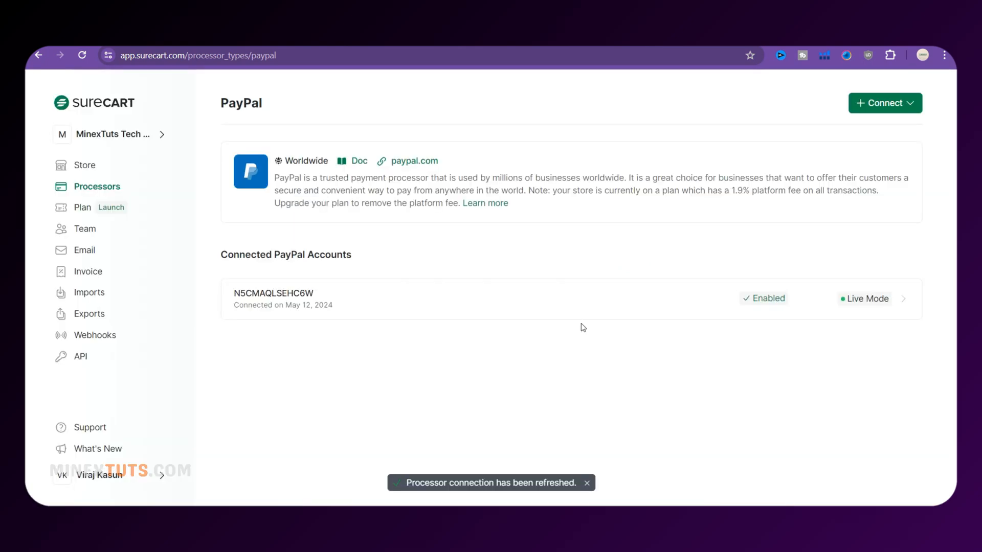
pyautogui.click(635, 313)
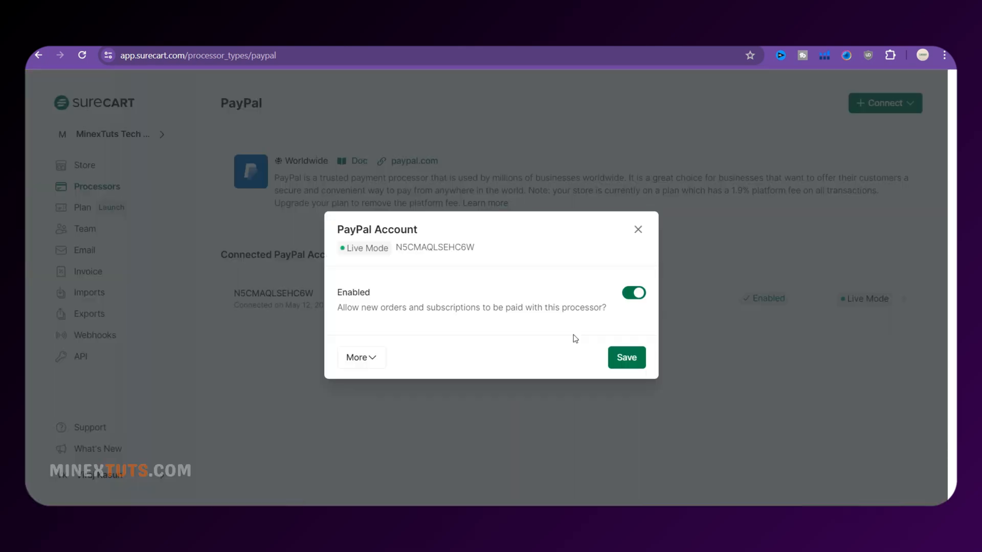
pyautogui.click(638, 231)
pyautogui.click(97, 186)
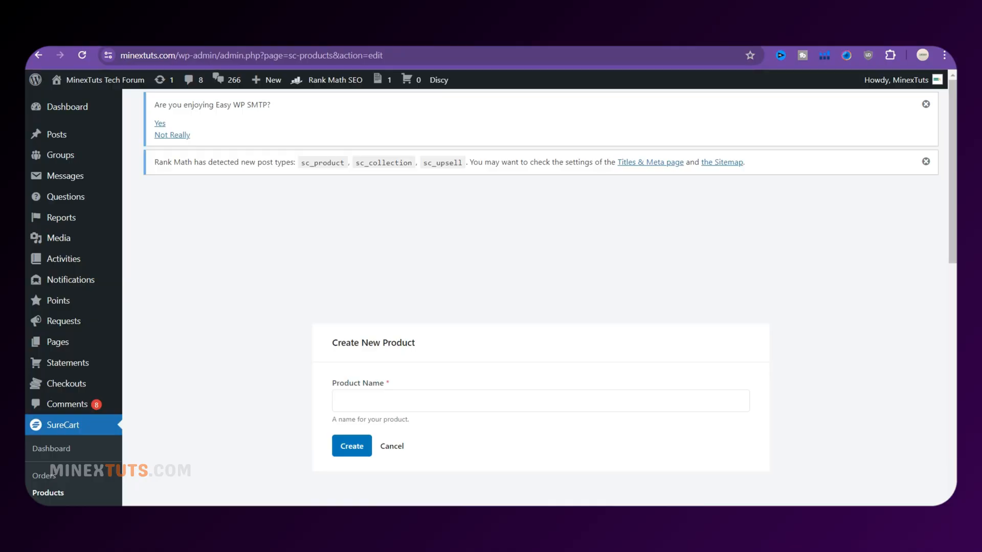
# Create the product 'Professional WordPress Website Design & Development & Shopify' from the pasted name
pyautogui.click(363, 401)
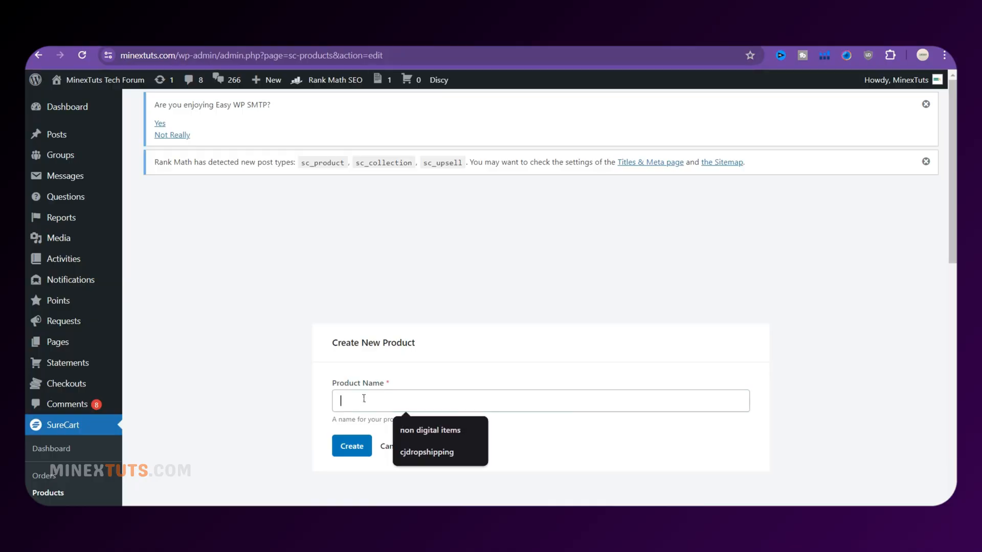
pyautogui.write('Professional WordPress Website Design & Development & Shopify')
pyautogui.scroll(-1, 358, 389)
pyautogui.click(351, 385)
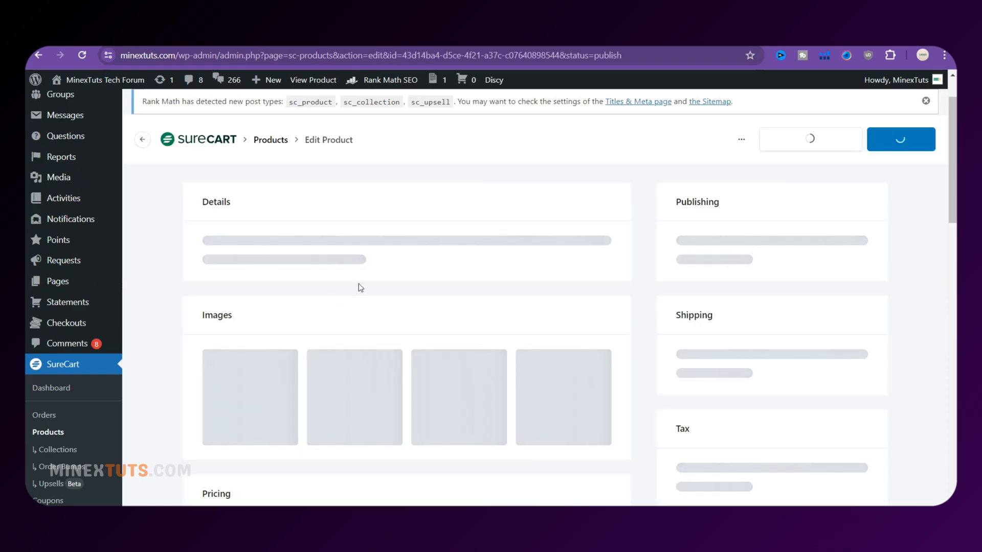
# Switch off Auto Fulfill for the new product, leaving the image unset
pyautogui.scroll(-5, 504, 310)
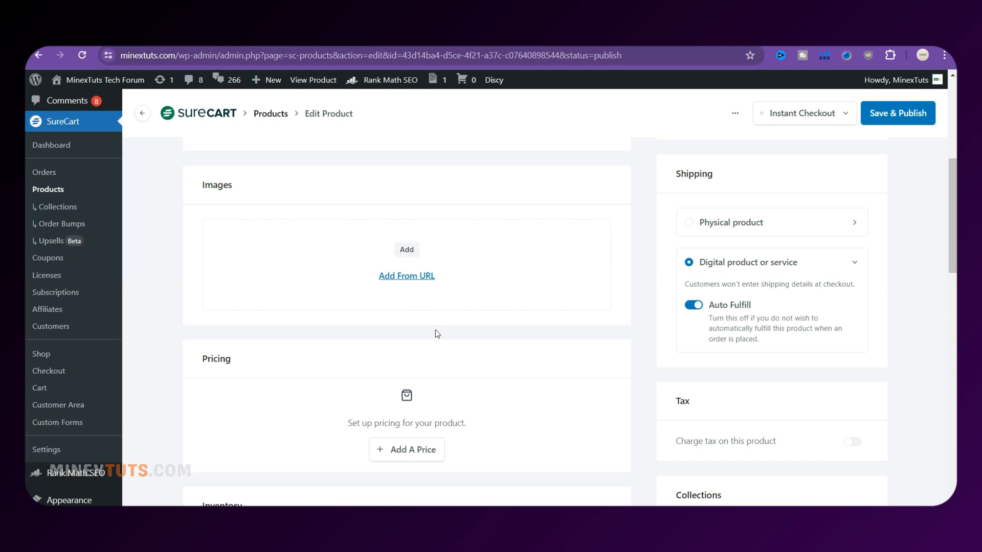
pyautogui.click(407, 276)
pyautogui.click(624, 341)
pyautogui.click(710, 308)
pyautogui.scroll(-2, 547, 347)
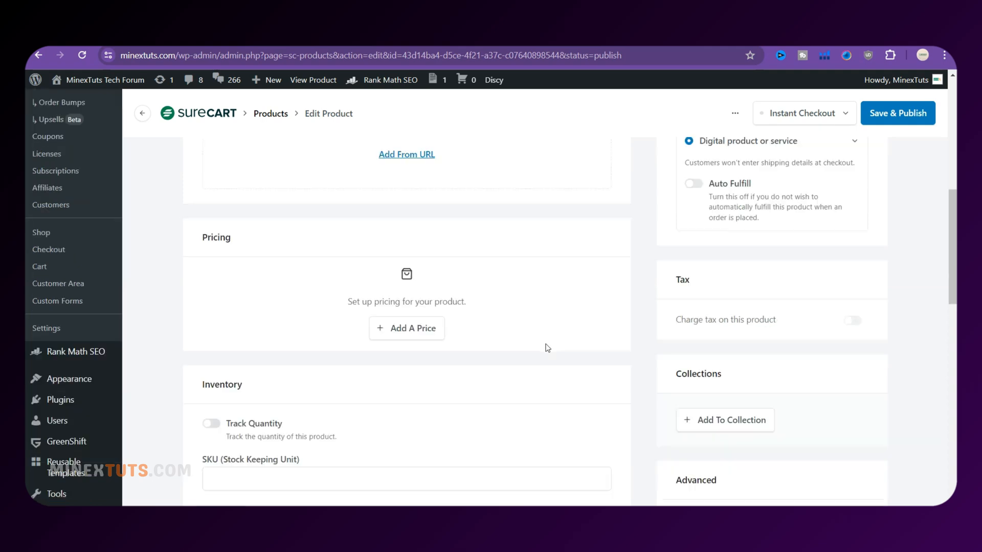
# Start a new price with pay-what-you-want off and payment type One Time
pyautogui.click(415, 338)
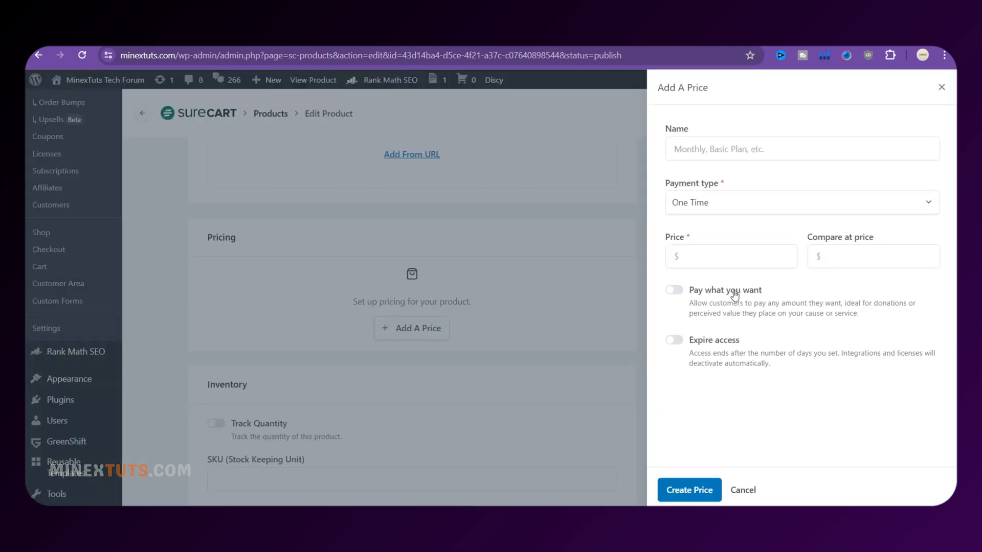
pyautogui.click(674, 290)
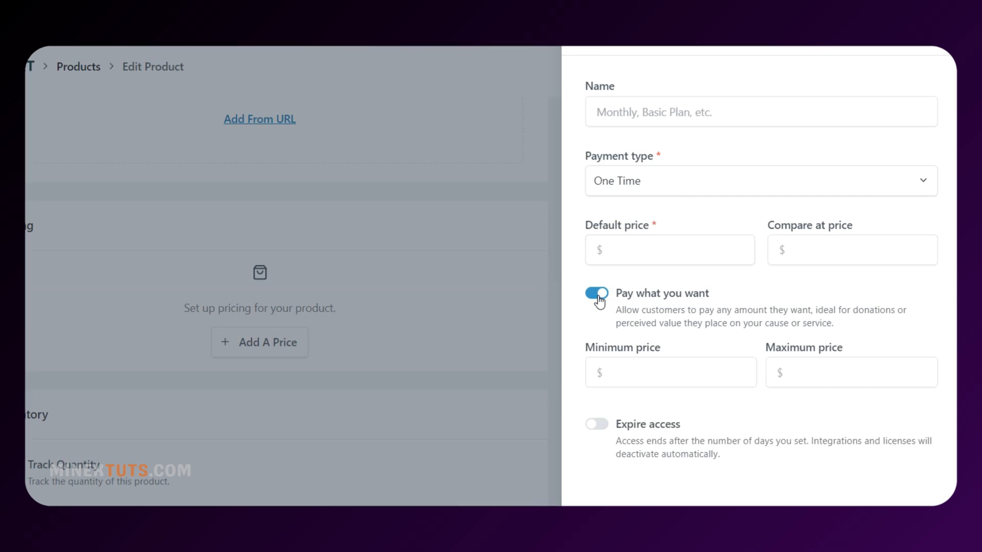
pyautogui.click(597, 296)
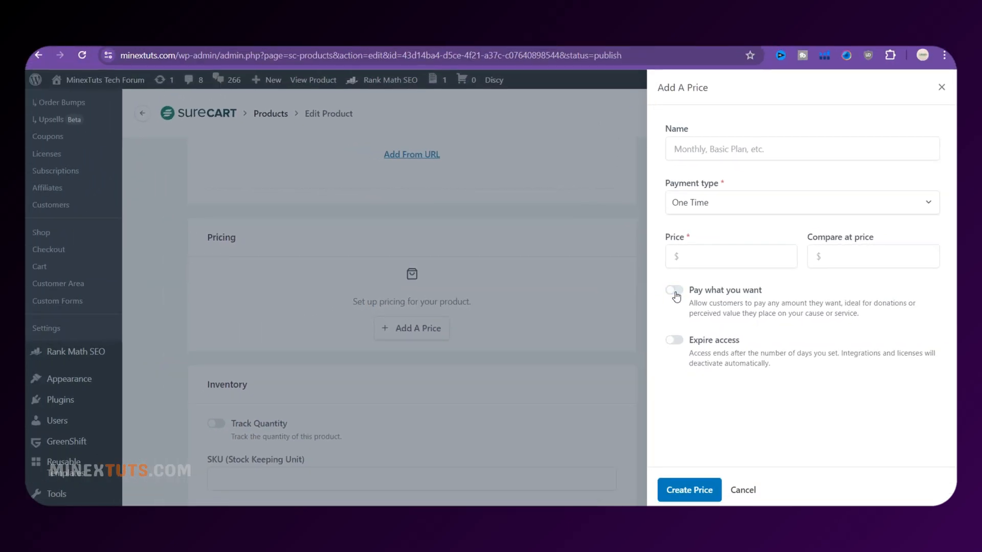
pyautogui.click(597, 295)
pyautogui.click(598, 296)
pyautogui.click(803, 206)
pyautogui.click(740, 256)
pyautogui.click(719, 204)
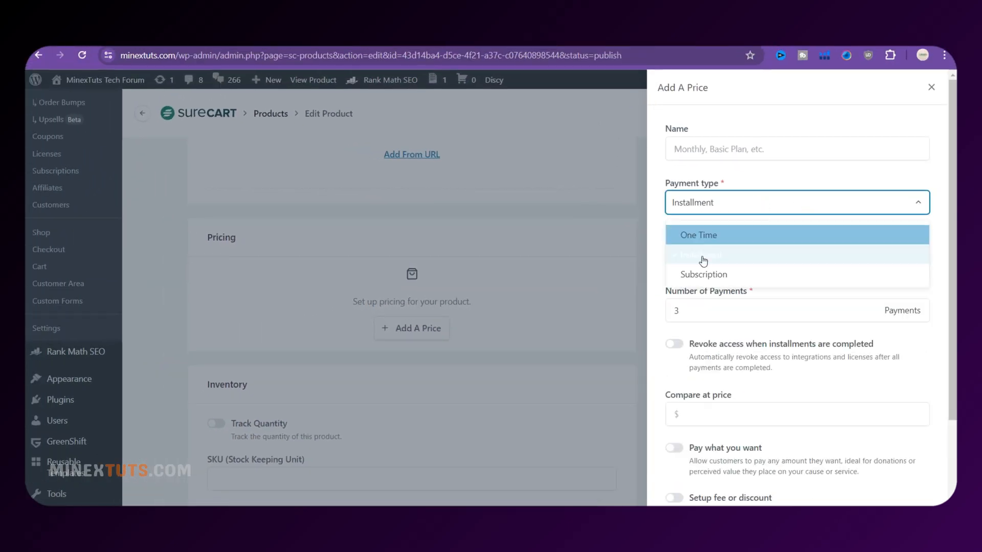
pyautogui.click(707, 274)
pyautogui.click(896, 259)
pyautogui.click(855, 204)
pyautogui.click(698, 235)
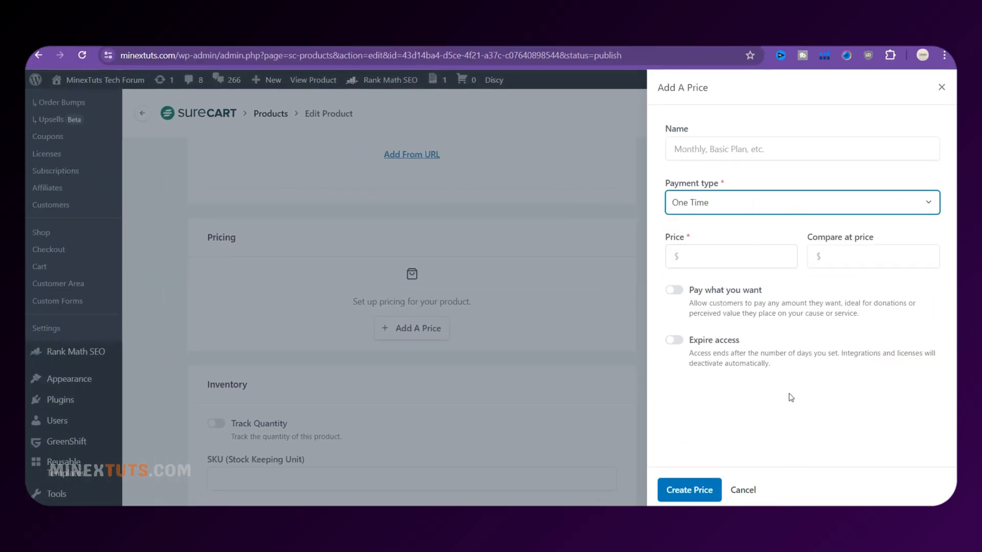
# Name the price Basic and set its amount to 100
pyautogui.click(692, 150)
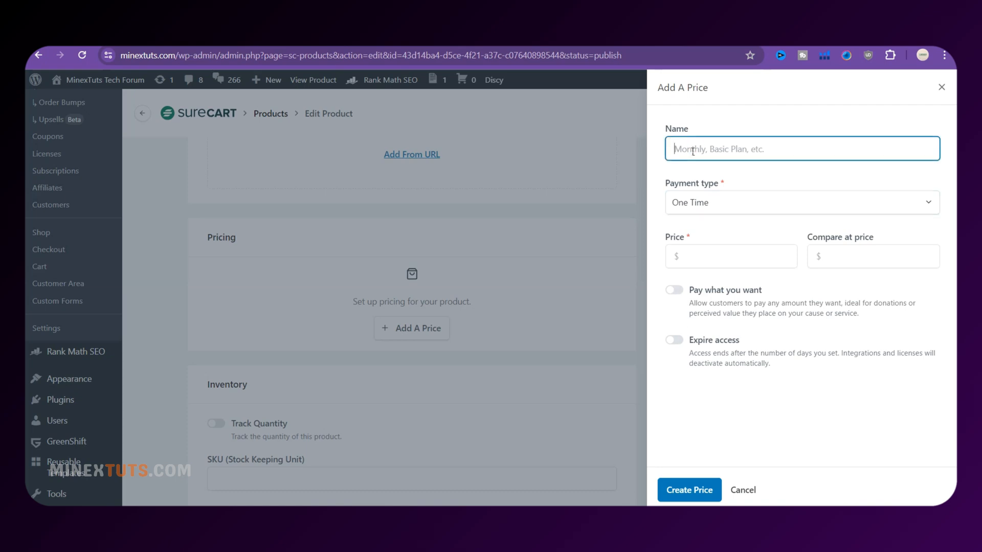
pyautogui.click(721, 253)
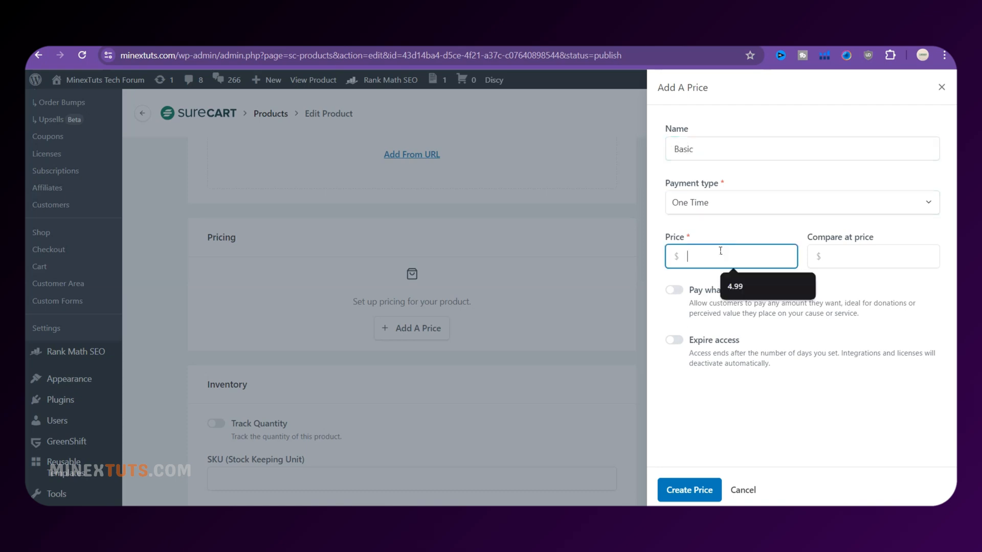
pyautogui.write('100')
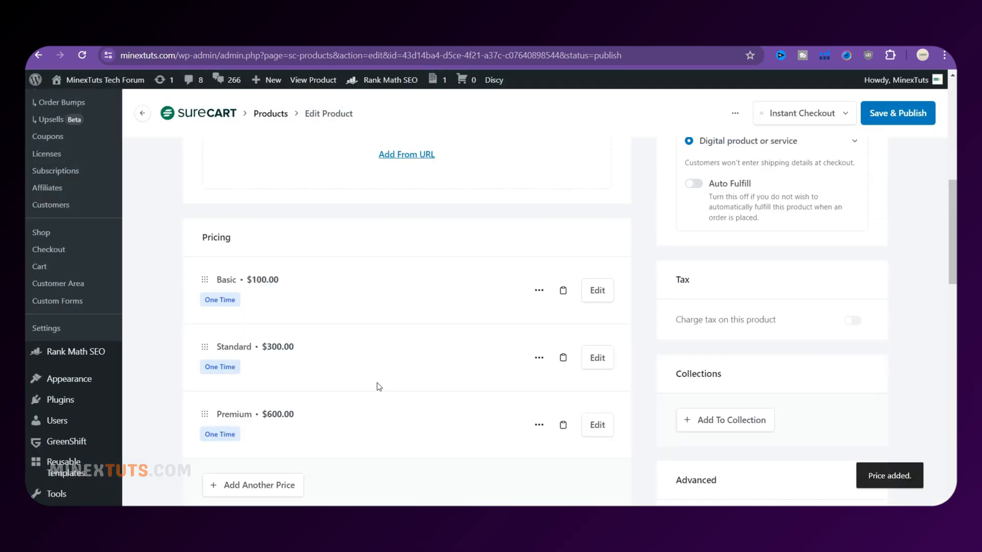
pyautogui.scroll(-9, 379, 387)
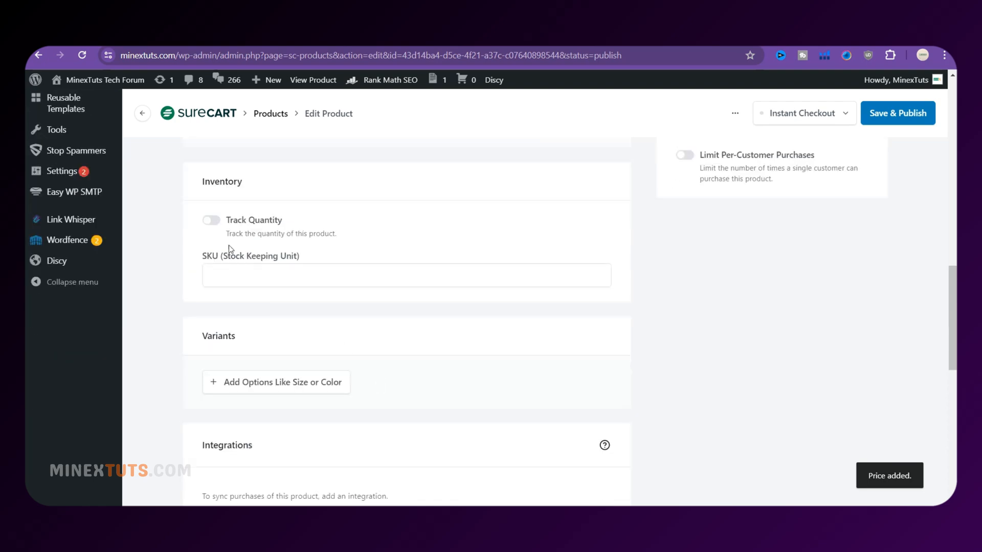
# View the Basic price's buy link and shortcodes, then close the details
pyautogui.scroll(10, 313, 386)
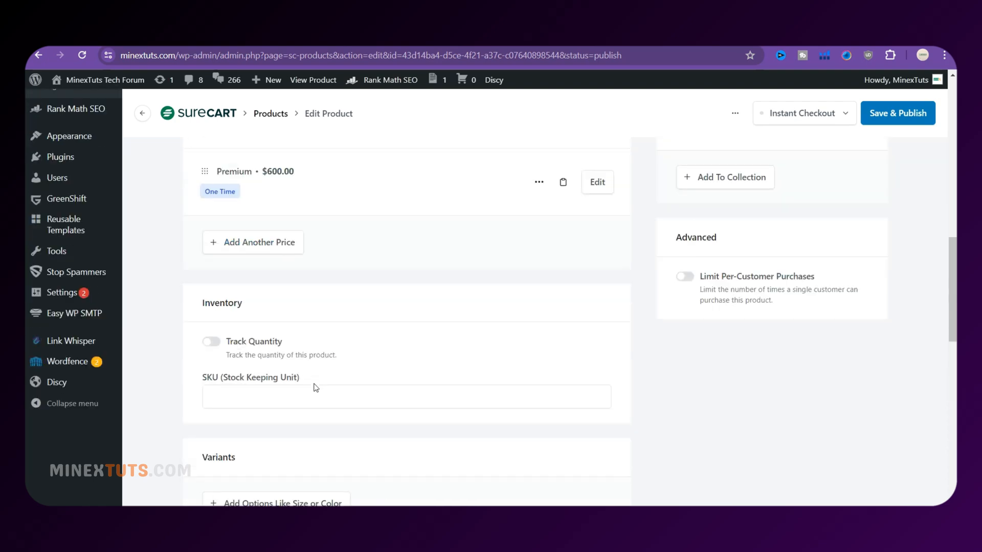
pyautogui.scroll(-3, 307, 409)
pyautogui.scroll(2, 512, 282)
pyautogui.click(562, 236)
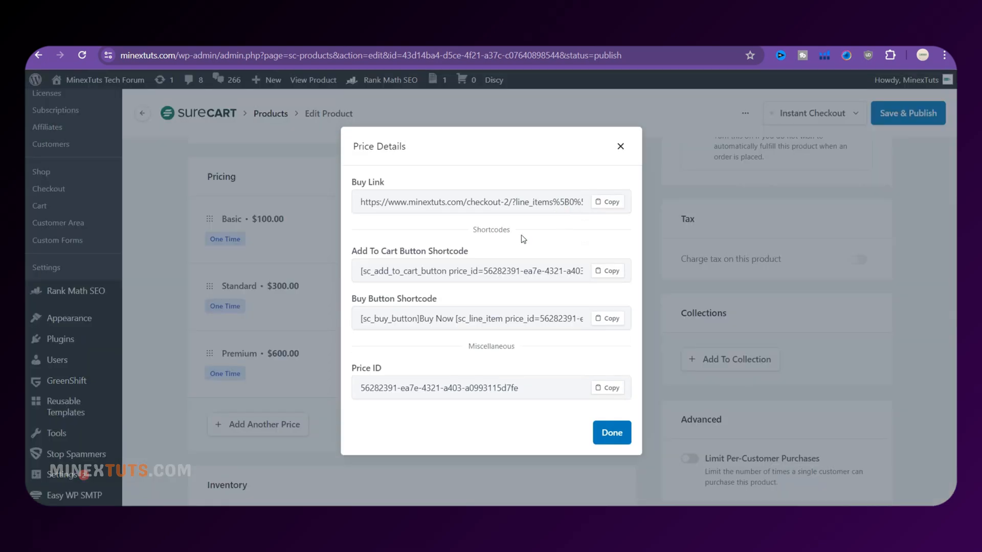
pyautogui.click(620, 145)
# Open the product's collection picker and dismiss it without adding a collection
pyautogui.scroll(-8, 372, 402)
pyautogui.scroll(-2, 372, 402)
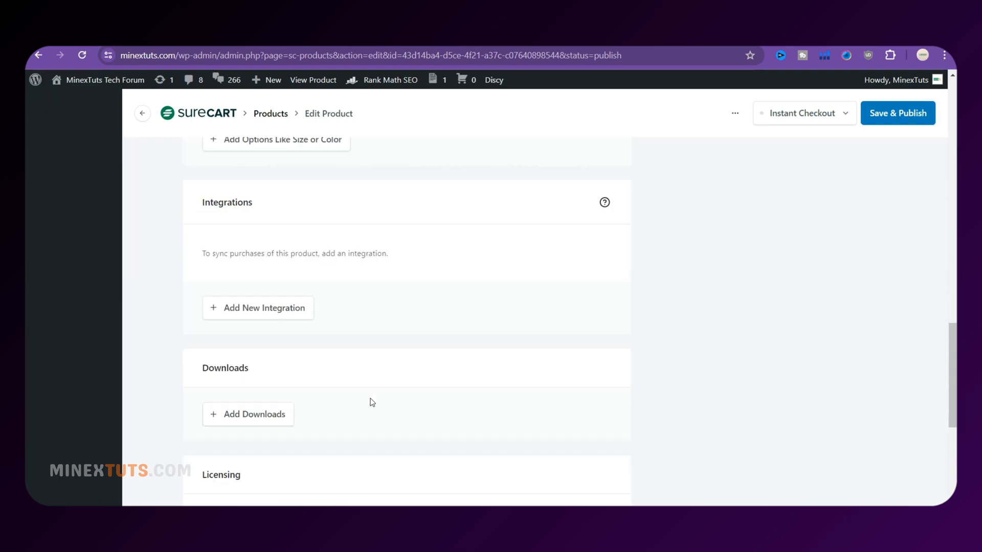
pyautogui.scroll(-5, 372, 403)
pyautogui.scroll(3, 370, 401)
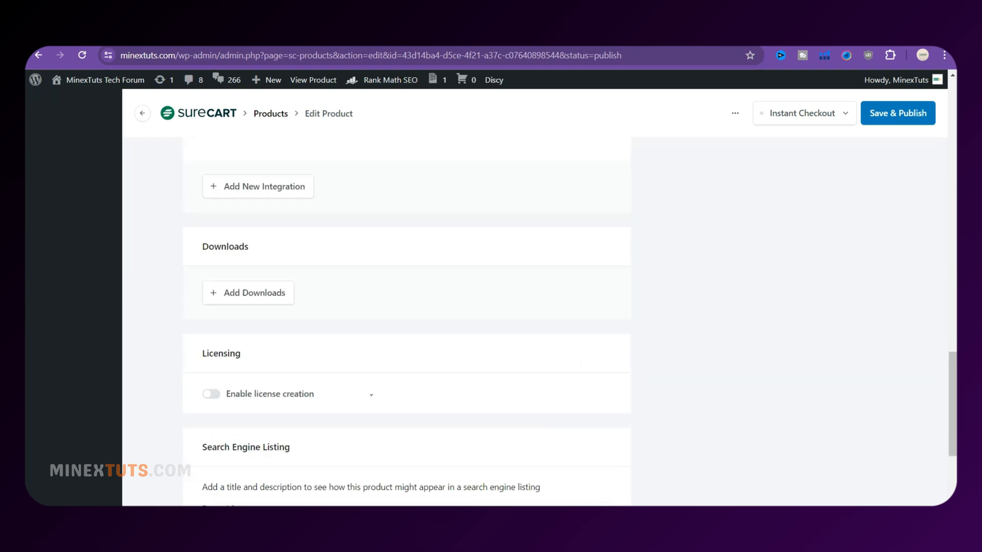
pyautogui.scroll(-4, 370, 394)
pyautogui.scroll(-1, 359, 388)
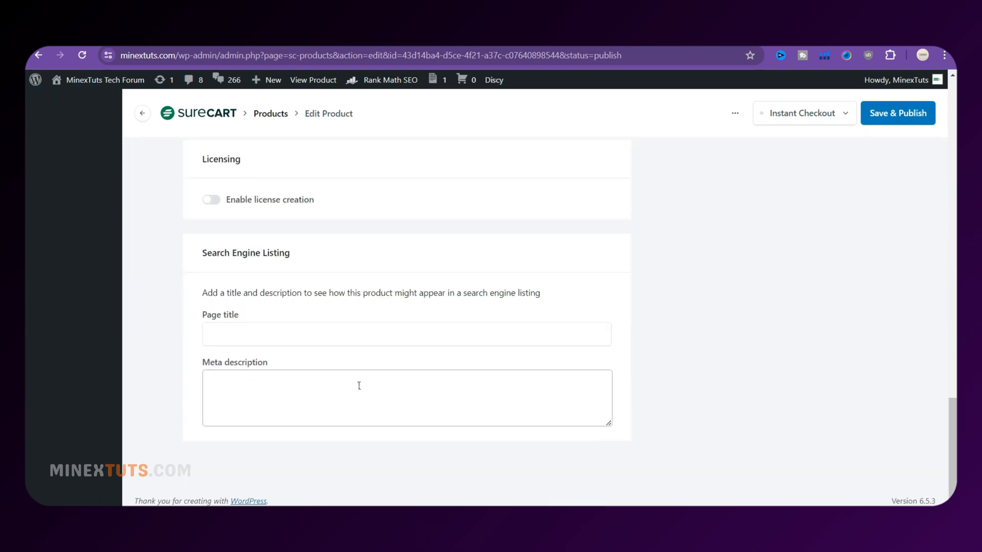
pyautogui.scroll(12, 359, 386)
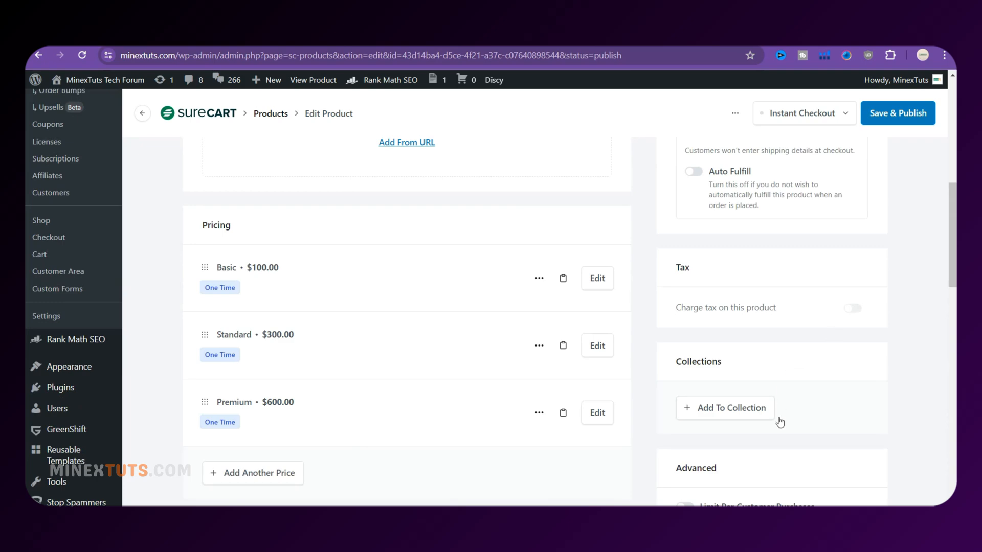
pyautogui.scroll(-3, 767, 409)
pyautogui.click(734, 291)
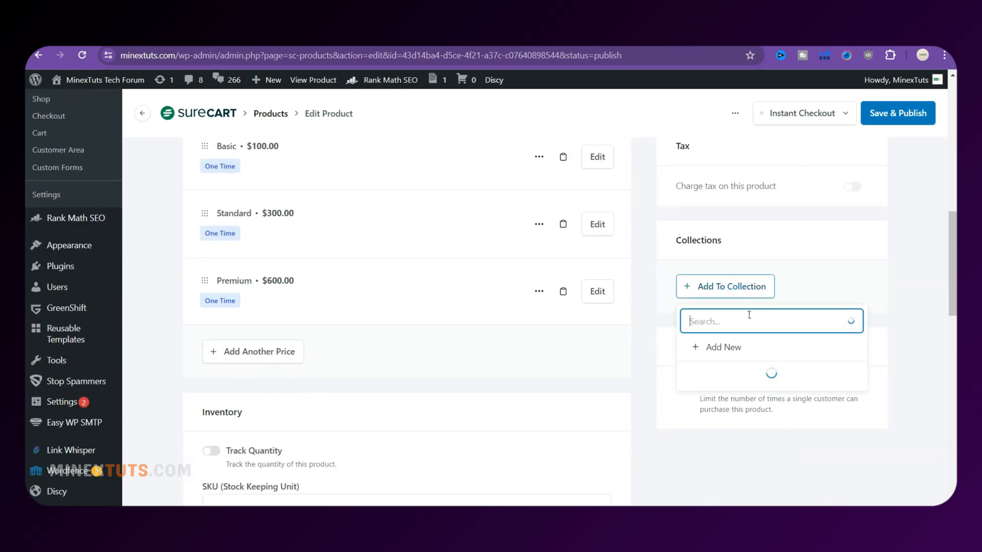
pyautogui.click(813, 284)
pyautogui.scroll(8, 783, 343)
pyautogui.scroll(-3, 502, 348)
# Upload the WordPress website cover PNG and set it as the product image
pyautogui.click(407, 297)
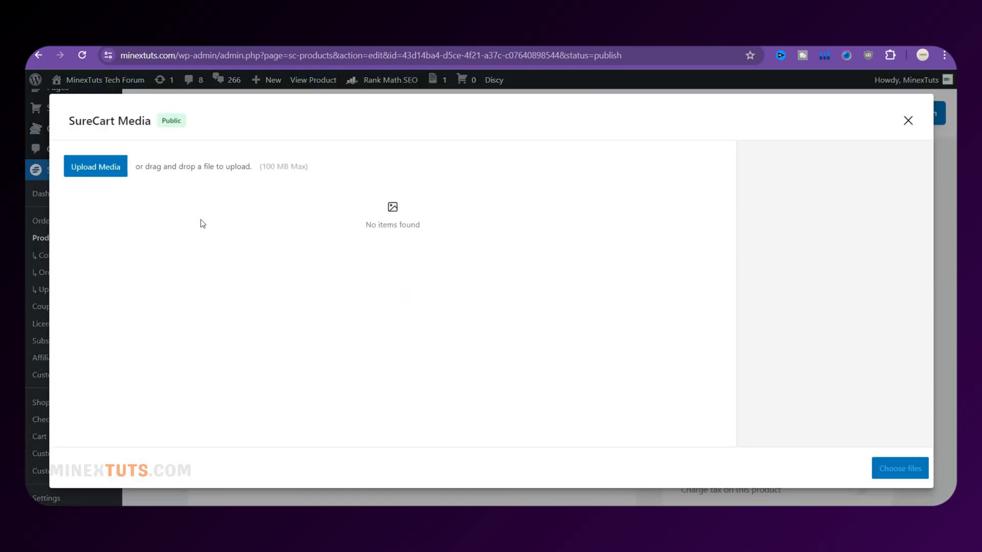
pyautogui.click(97, 168)
pyautogui.scroll(-5, 324, 234)
pyautogui.click(440, 128)
pyautogui.click(377, 293)
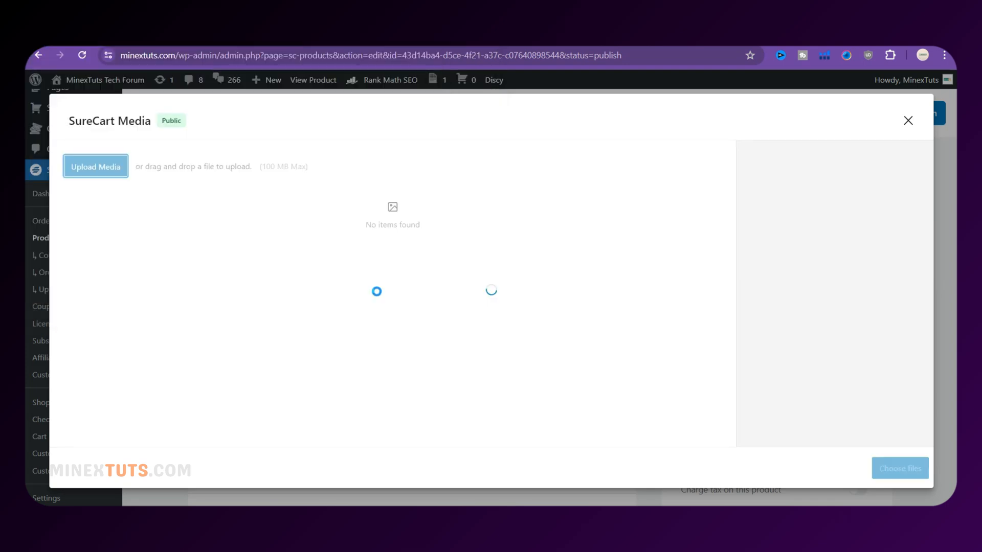
pyautogui.click(589, 238)
pyautogui.scroll(-2, 829, 307)
pyautogui.click(823, 369)
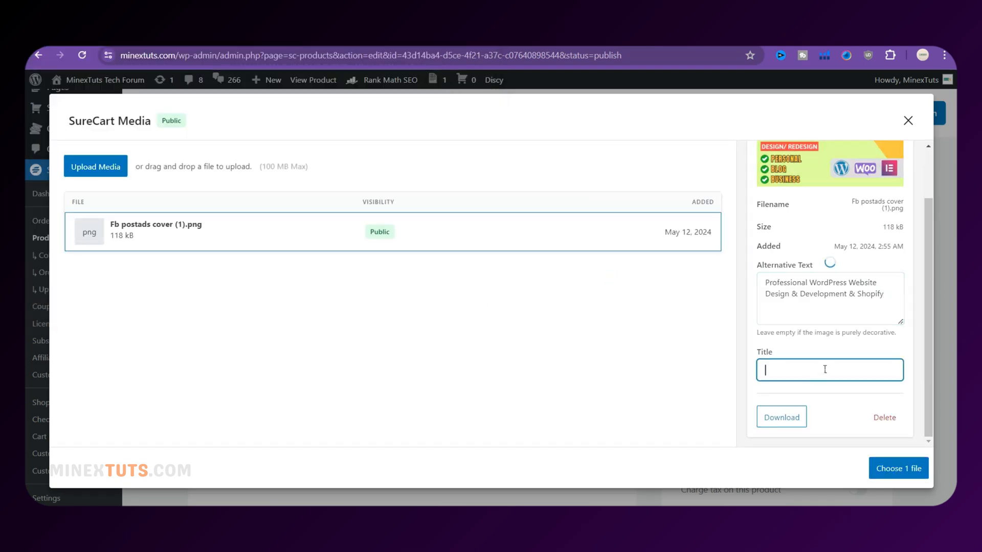
pyautogui.click(899, 469)
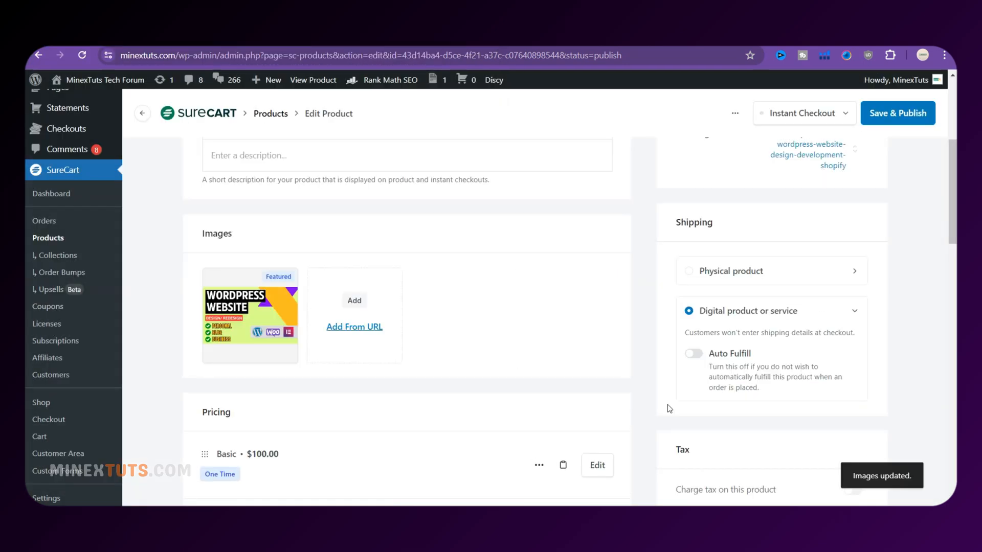
pyautogui.click(839, 204)
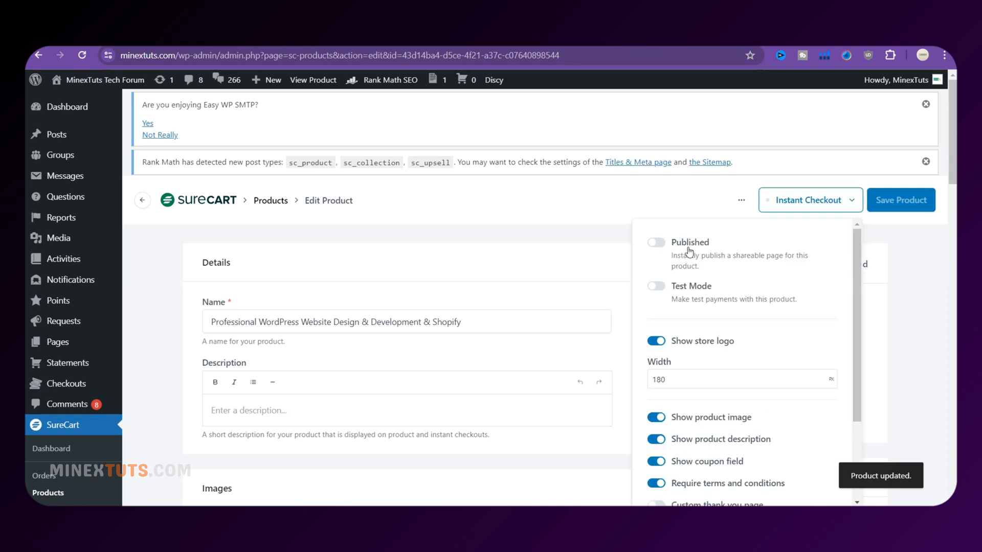
# Publish the instant checkout page, save the product, and copy the checkout link
pyautogui.click(656, 243)
pyautogui.scroll(-3, 799, 296)
pyautogui.click(892, 204)
pyautogui.click(811, 201)
pyautogui.scroll(-5, 818, 358)
pyautogui.click(825, 445)
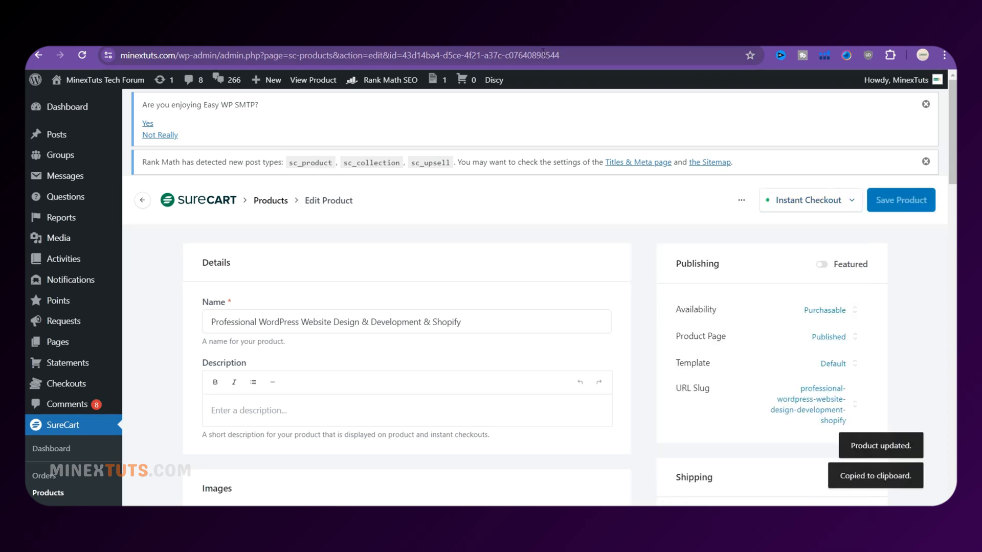
# Load the checkout link in a new tab and switch payment to credit card
pyautogui.hotkey('ctrl', 't')
pyautogui.write('https://www.minextuts.com/buy/professional-wordpress-website-design-development-shopify/')
pyautogui.press('Return')
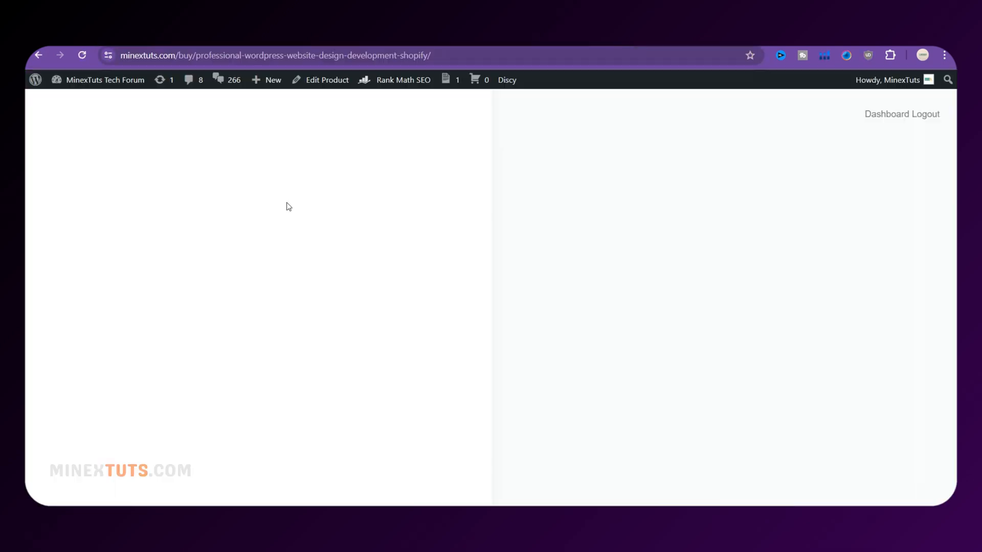
pyautogui.scroll(-2, 675, 336)
pyautogui.click(664, 312)
pyautogui.scroll(-1, 566, 380)
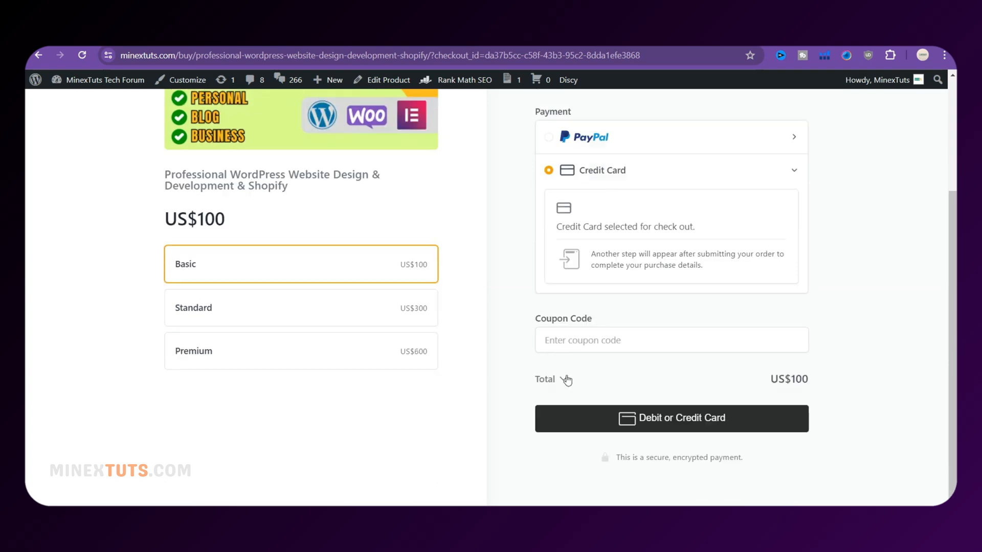
pyautogui.scroll(3, 567, 380)
pyautogui.scroll(-2, 460, 369)
# Try the Standard and Premium packages, expand the order total, and set quantity 2
pyautogui.click(399, 348)
pyautogui.click(409, 391)
pyautogui.scroll(-1, 554, 381)
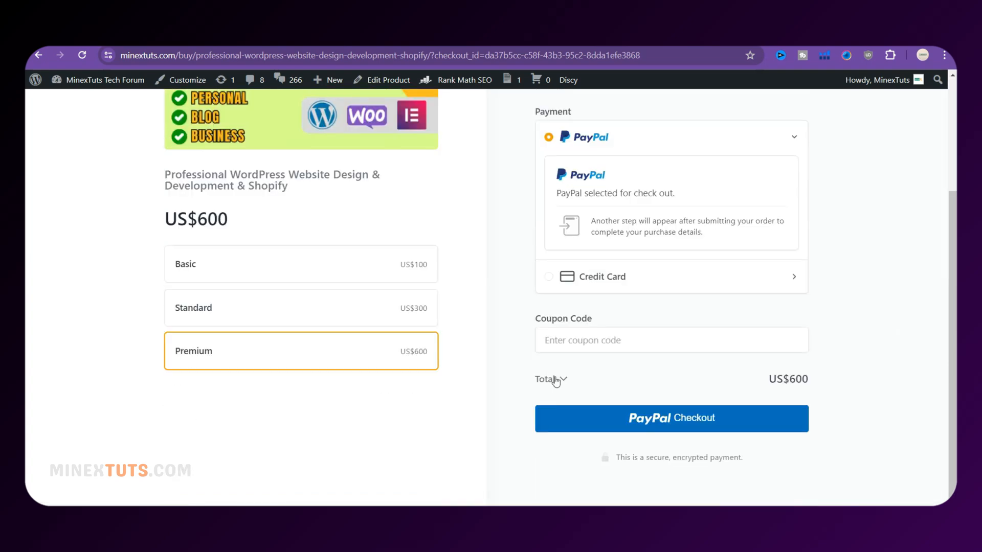
pyautogui.click(557, 380)
pyautogui.click(622, 467)
pyautogui.scroll(-1, 592, 463)
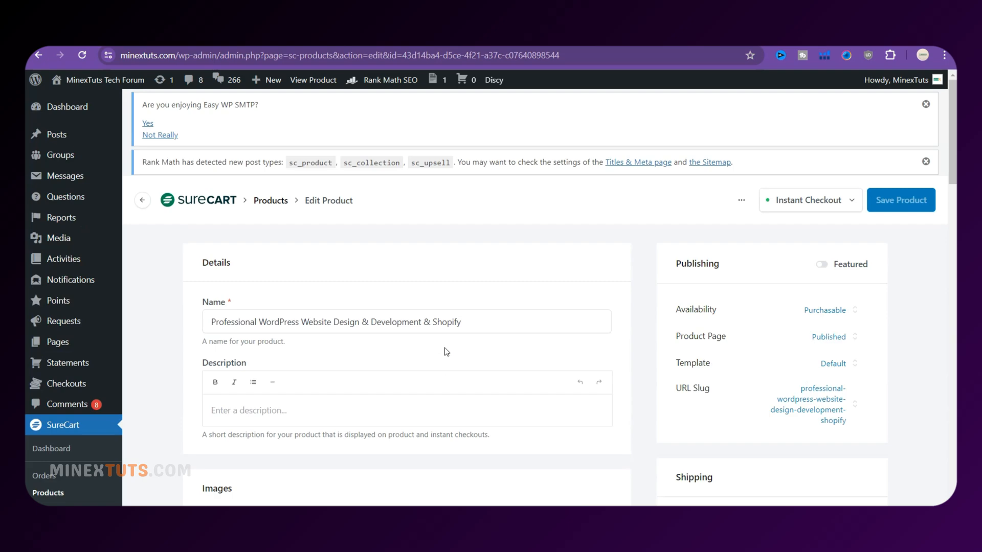
pyautogui.scroll(-15, 643, 373)
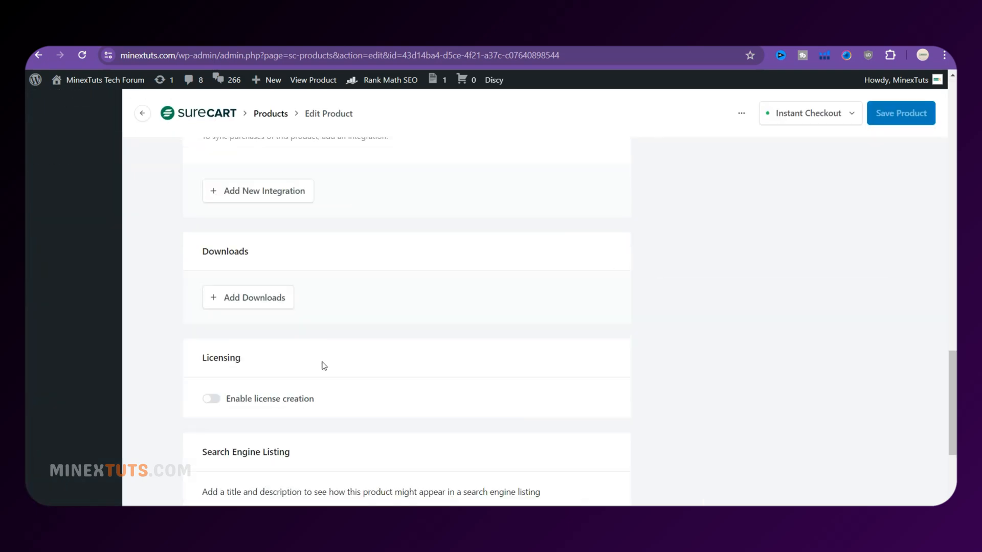
# Attempt uploading the order instructions document from D: WorkStation Bin, dismissing the upload error
pyautogui.click(255, 297)
pyautogui.press('Escape')
pyautogui.scroll(4, 509, 326)
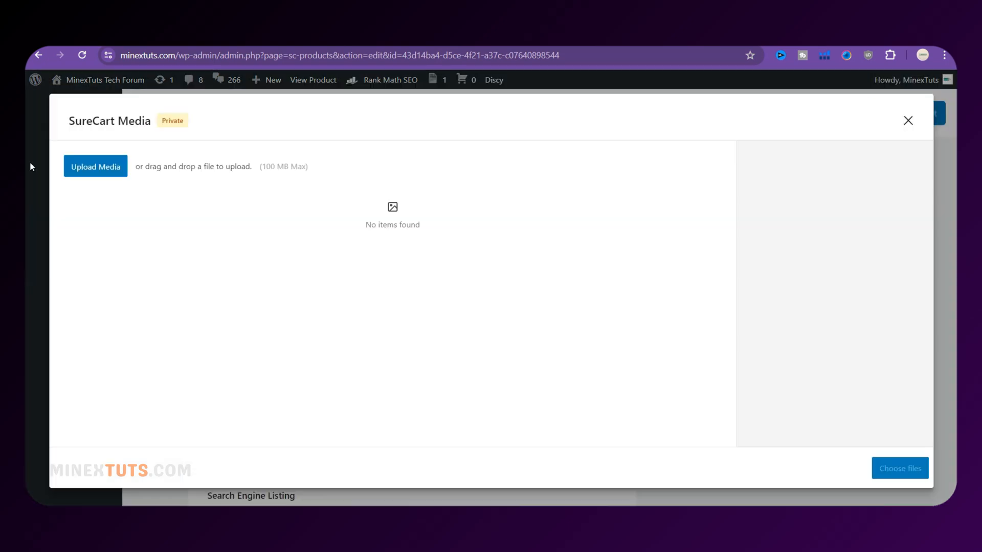
pyautogui.click(95, 164)
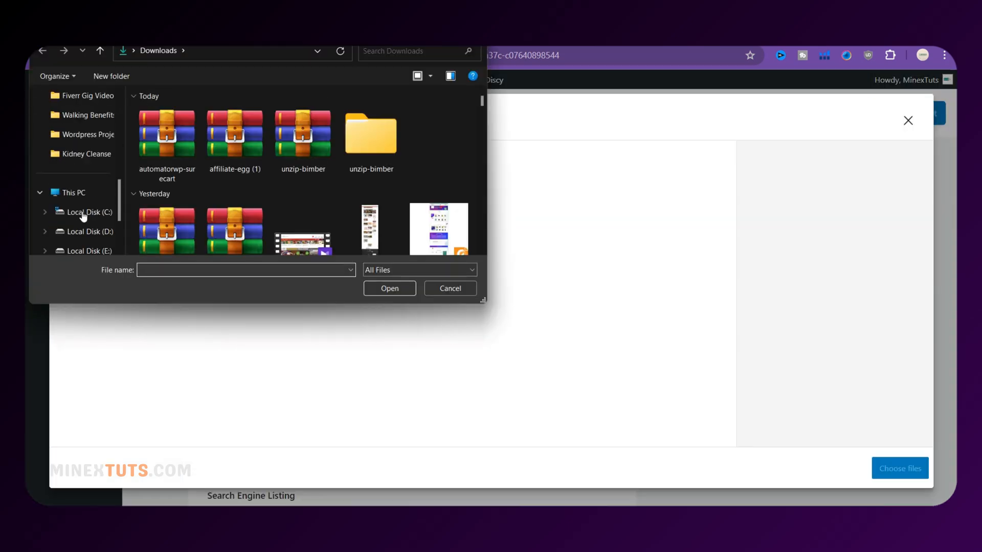
pyautogui.scroll(5, 91, 204)
pyautogui.click(90, 174)
pyautogui.doubleClick(191, 153)
pyautogui.scroll(-10, 204, 171)
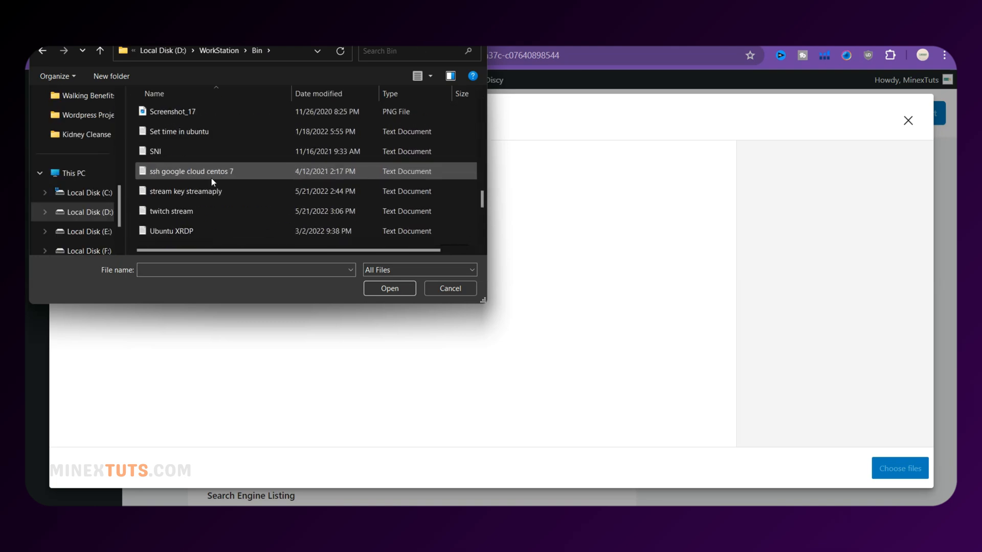
pyautogui.scroll(2, 210, 174)
pyautogui.click(211, 132)
pyautogui.scroll(4, 289, 207)
pyautogui.click(250, 132)
pyautogui.click(389, 289)
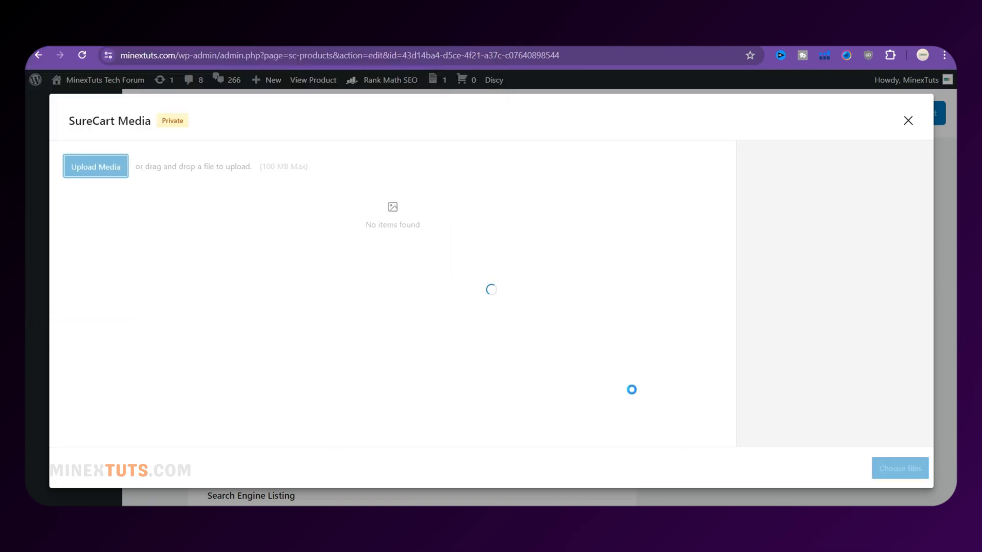
pyautogui.click(706, 211)
# Drag INSTRUCTION TO FULFILL YOUR ORDER_.pdf from Downloads into the media window to upload it
pyautogui.click(96, 167)
pyautogui.scroll(-4, 266, 225)
pyautogui.click(285, 235)
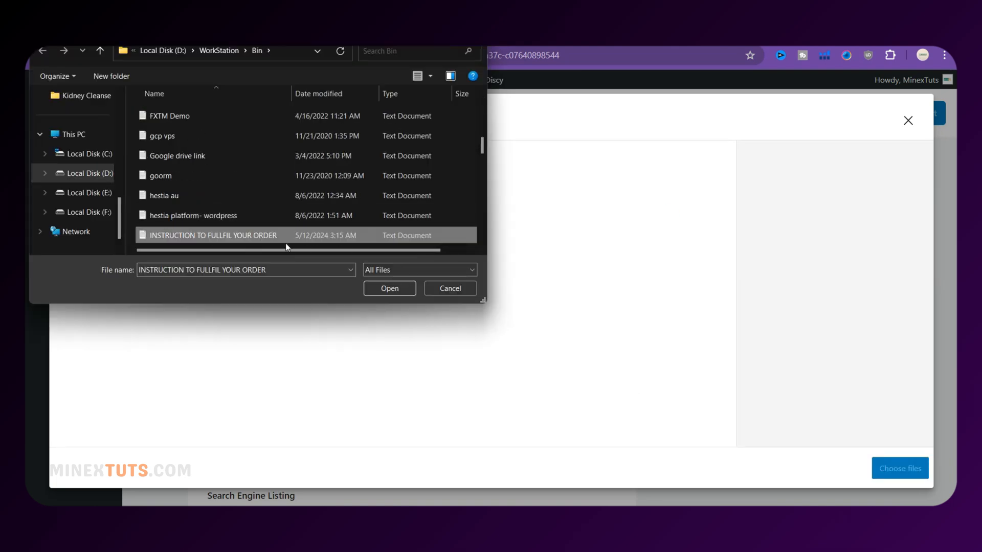
pyautogui.click(389, 287)
pyautogui.click(261, 518)
pyautogui.click(234, 256)
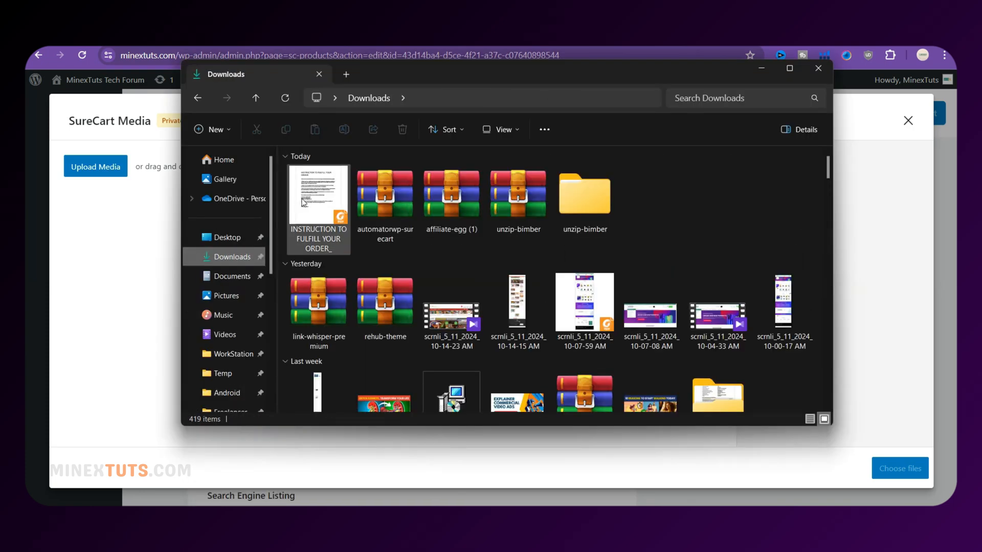
pyautogui.moveTo(317, 197); pyautogui.dragTo(118, 307)
pyautogui.click(260, 518)
# Add the uploaded instructions PDF as a product download and check its options
pyautogui.click(629, 236)
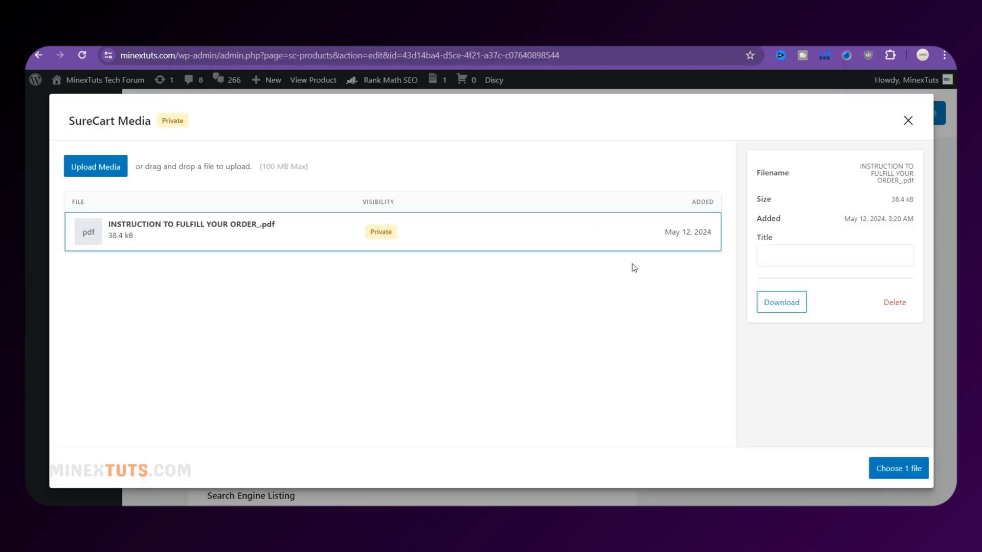
pyautogui.click(834, 256)
pyautogui.click(899, 468)
pyautogui.scroll(-3, 719, 410)
pyautogui.scroll(12, 719, 410)
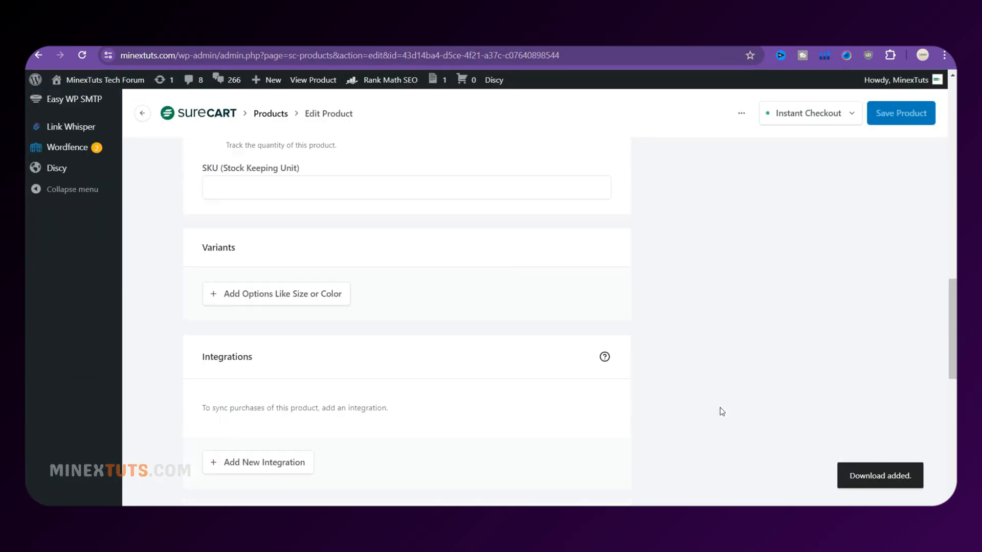
pyautogui.scroll(8, 722, 412)
pyautogui.scroll(-20, 902, 298)
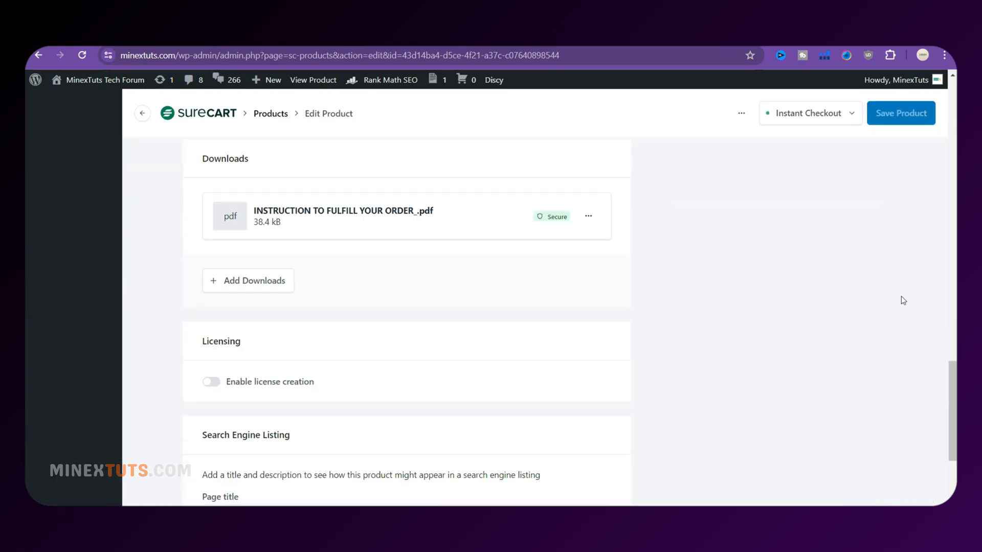
pyautogui.scroll(1, 901, 298)
pyautogui.click(588, 277)
pyautogui.scroll(3, 692, 339)
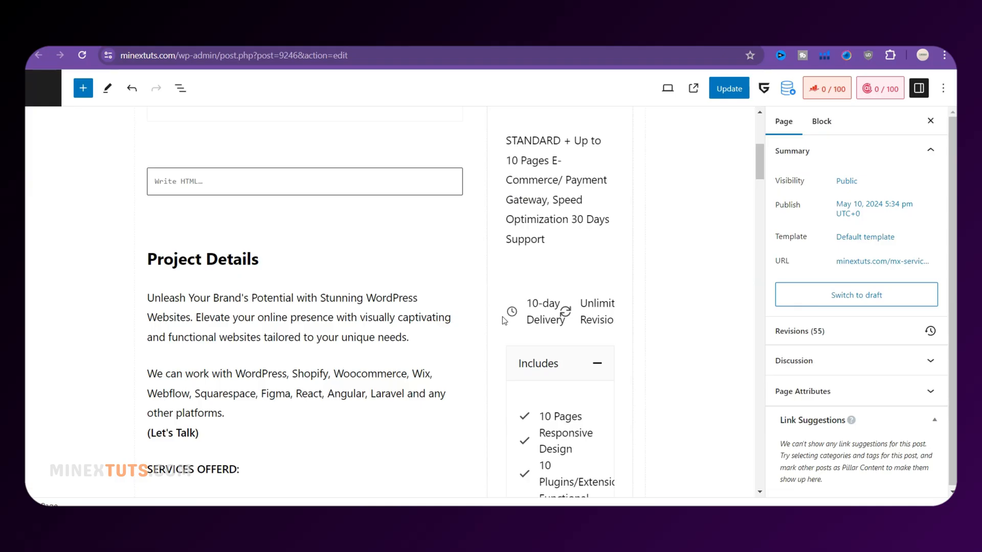
pyautogui.scroll(-5, 504, 320)
pyautogui.scroll(10, 504, 321)
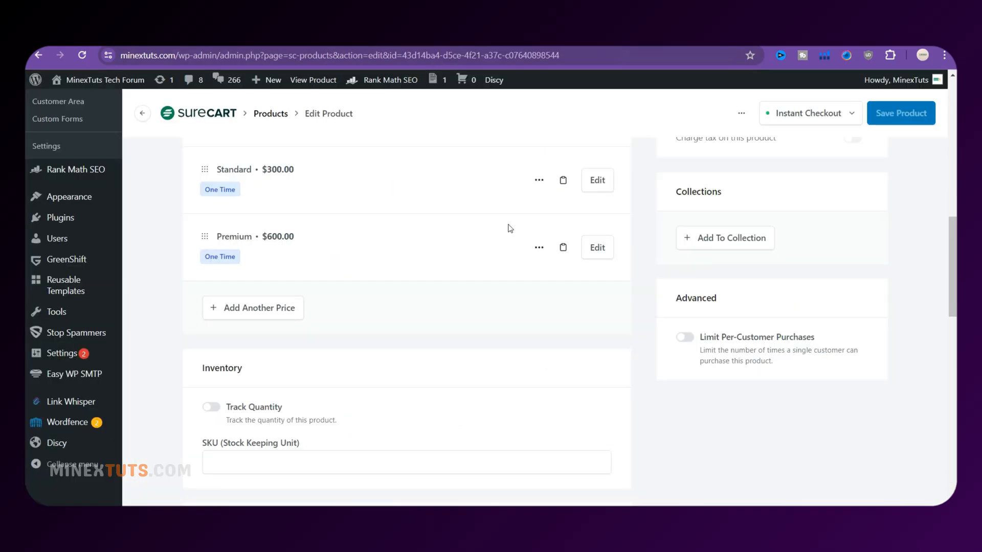
# Copy the Basic price's buy link from its price details
pyautogui.scroll(3, 510, 228)
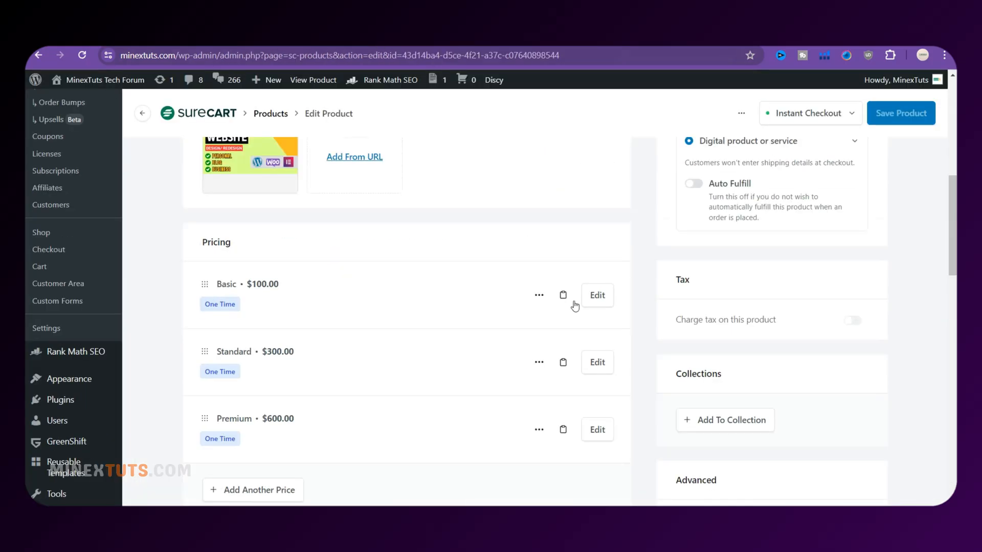
pyautogui.click(539, 296)
pyautogui.click(563, 295)
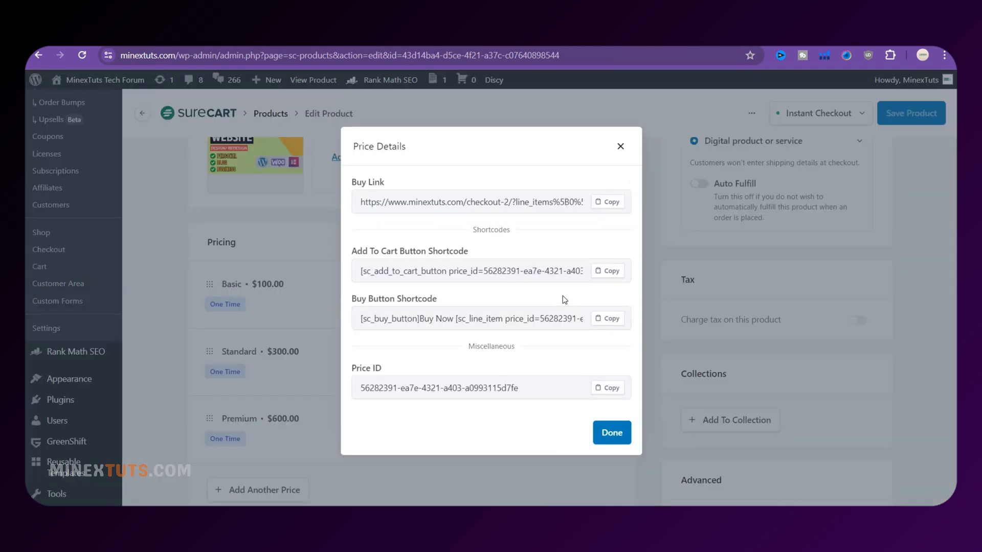
pyautogui.click(606, 200)
pyautogui.press('Escape')
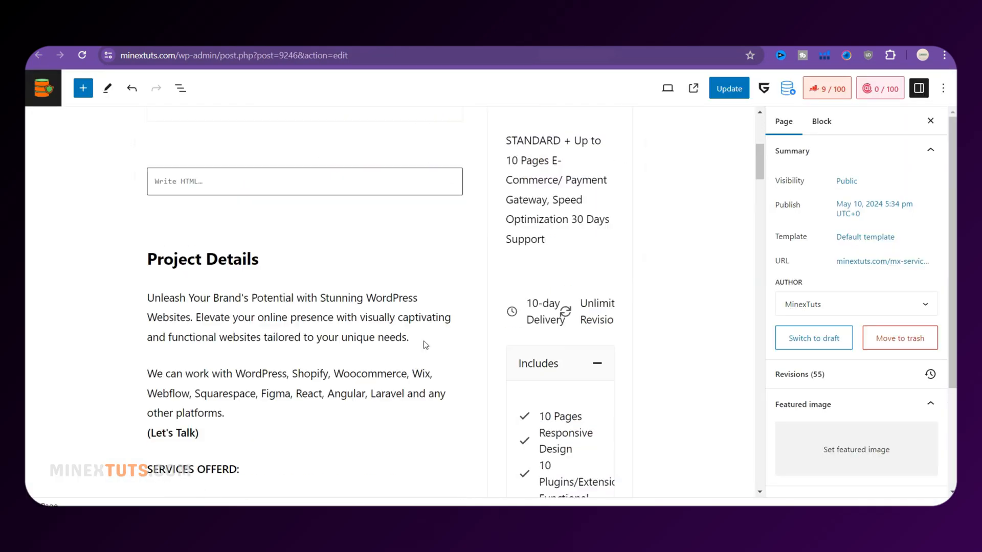
pyautogui.scroll(-15, 423, 342)
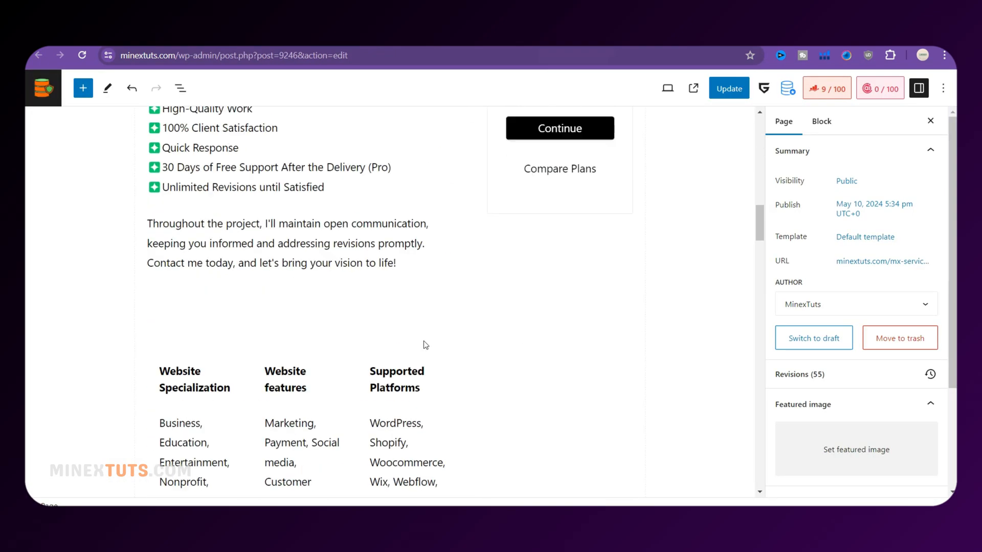
# Change the first pricing card's price text from 100 to 150
pyautogui.click(110, 239)
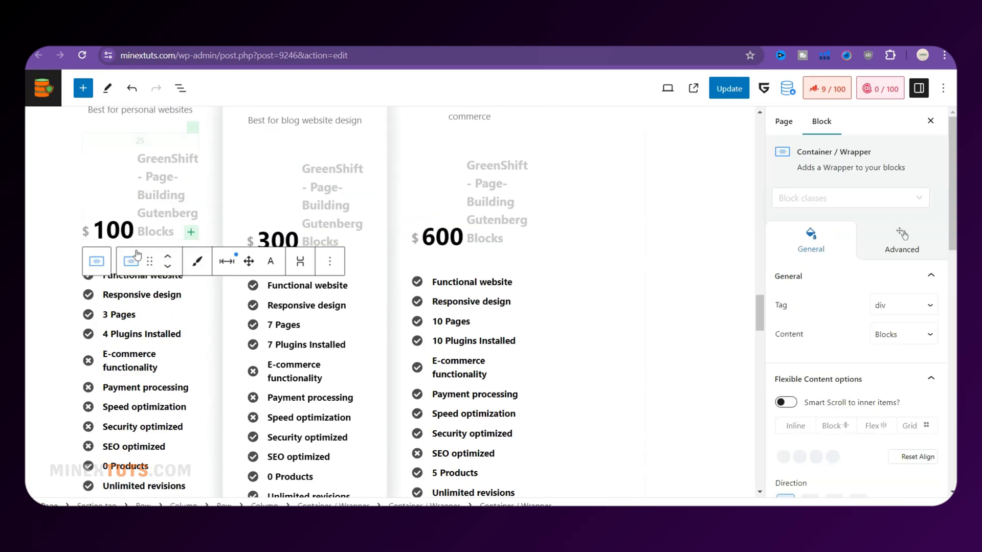
pyautogui.click(124, 229)
pyautogui.press('BackSpace')
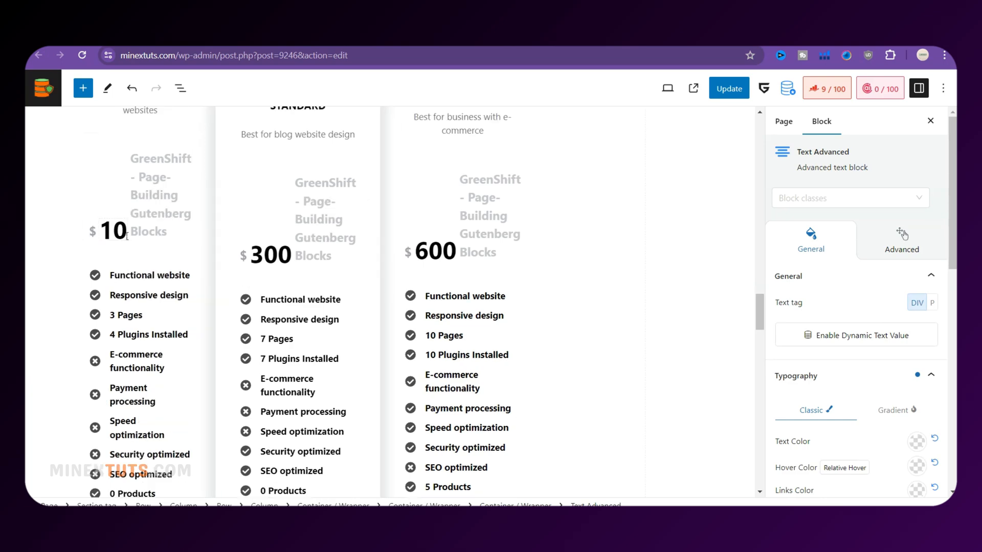
pyautogui.write('5')
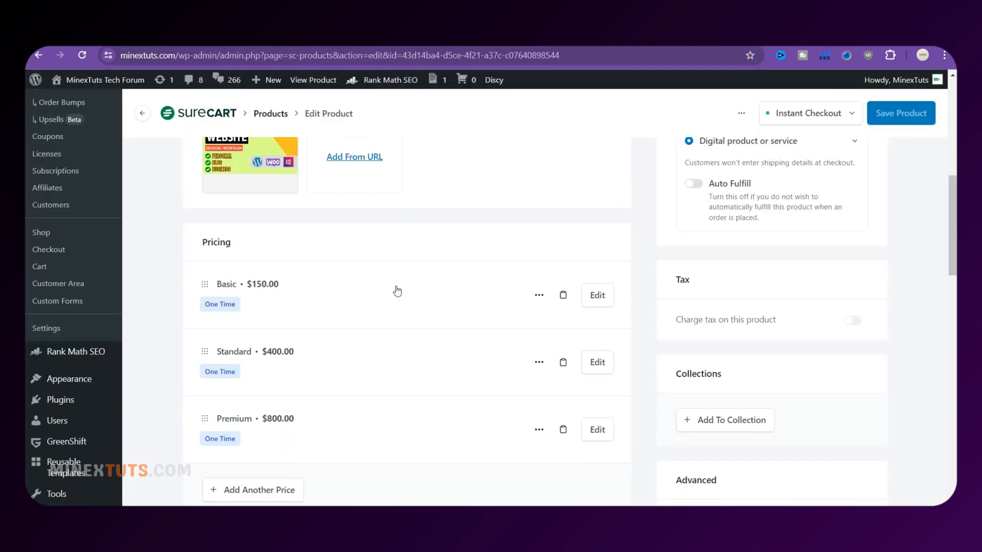
pyautogui.click(563, 295)
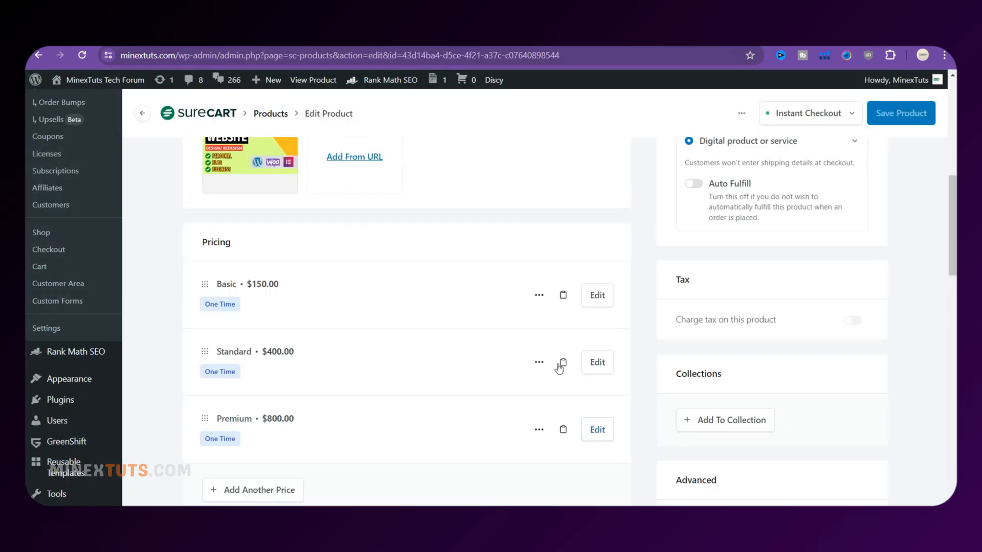
# Paste the copied SureCart buy link into the Continue button's link and save the page
pyautogui.click(562, 362)
pyautogui.click(607, 200)
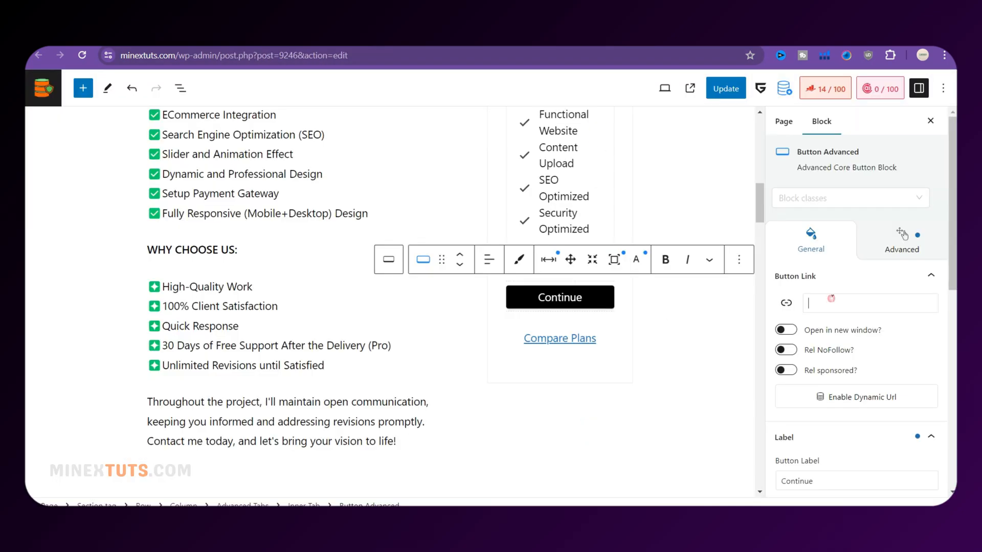
pyautogui.hotkey('ctrl', 'v')
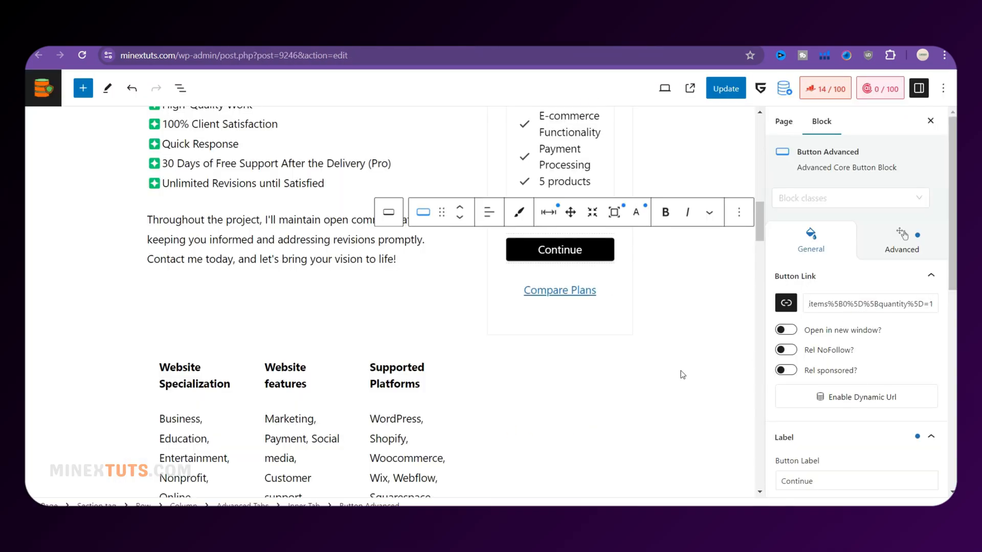
pyautogui.click(682, 375)
pyautogui.hotkey('ctrl', 's')
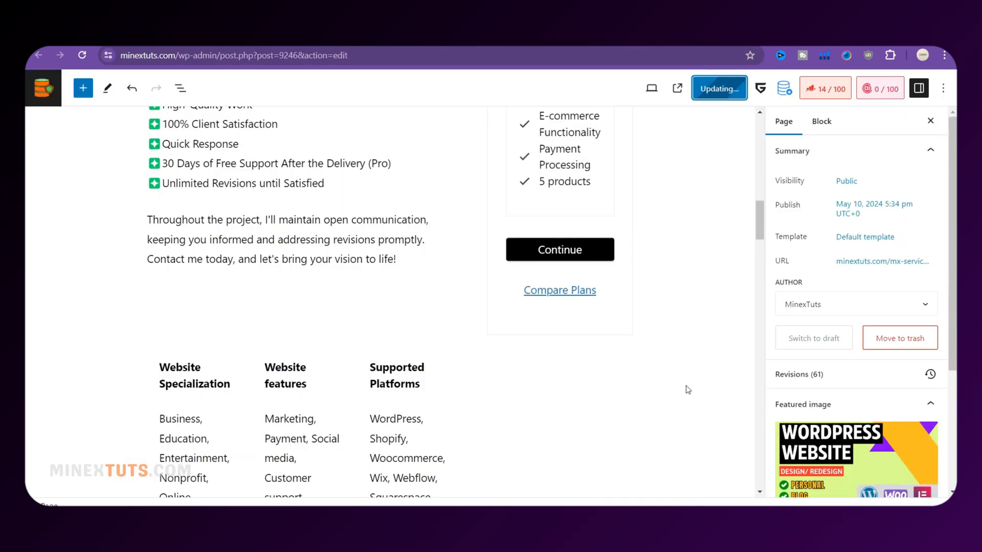
# Give the first plan's Select button its buy link, then select the middle plan's button
pyautogui.scroll(-7, 610, 407)
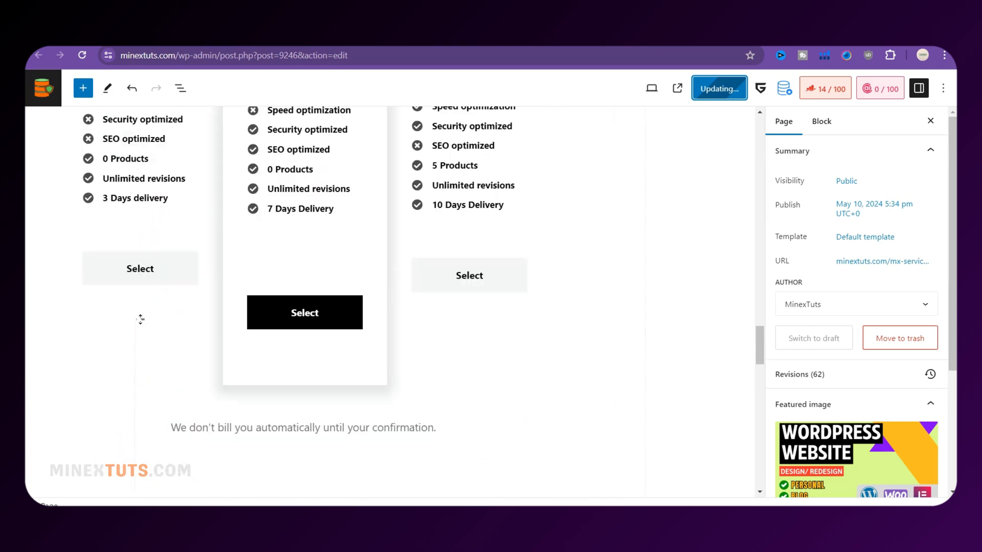
pyautogui.click(156, 278)
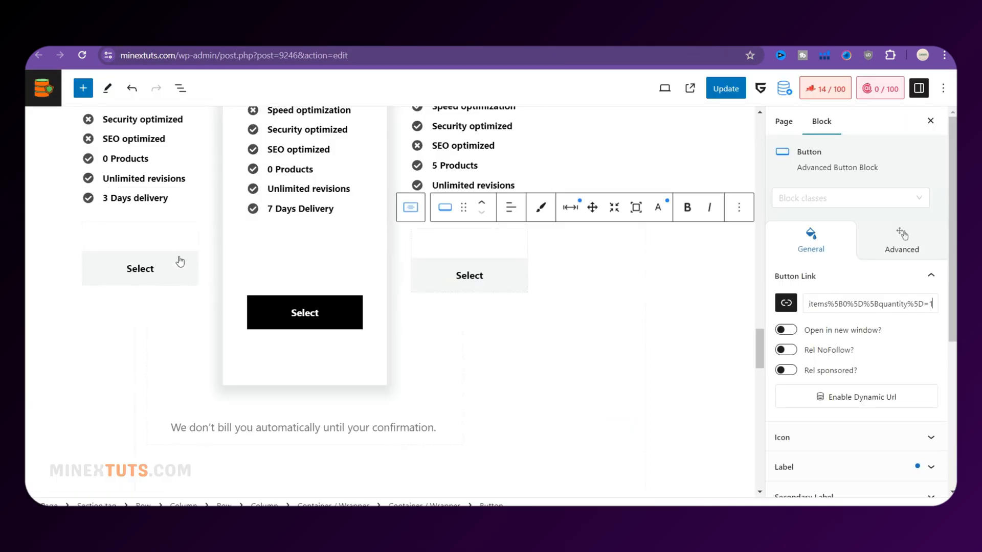
pyautogui.click(180, 262)
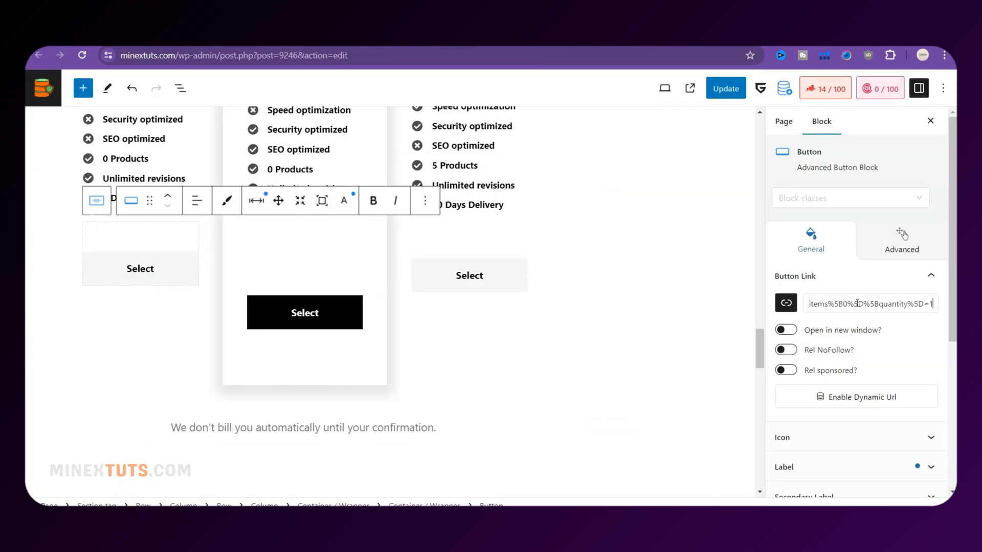
pyautogui.click(349, 325)
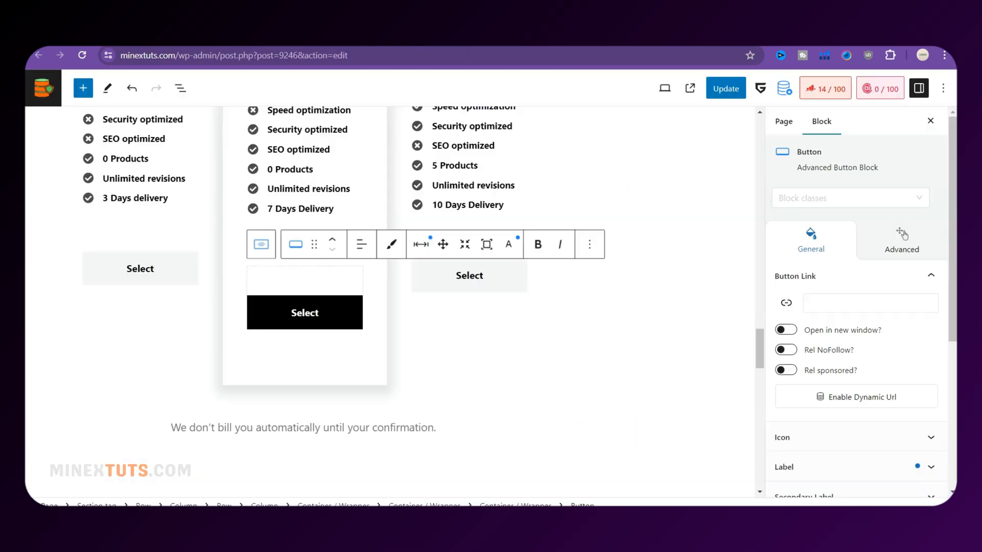
pyautogui.click(692, 305)
pyautogui.scroll(6, 713, 245)
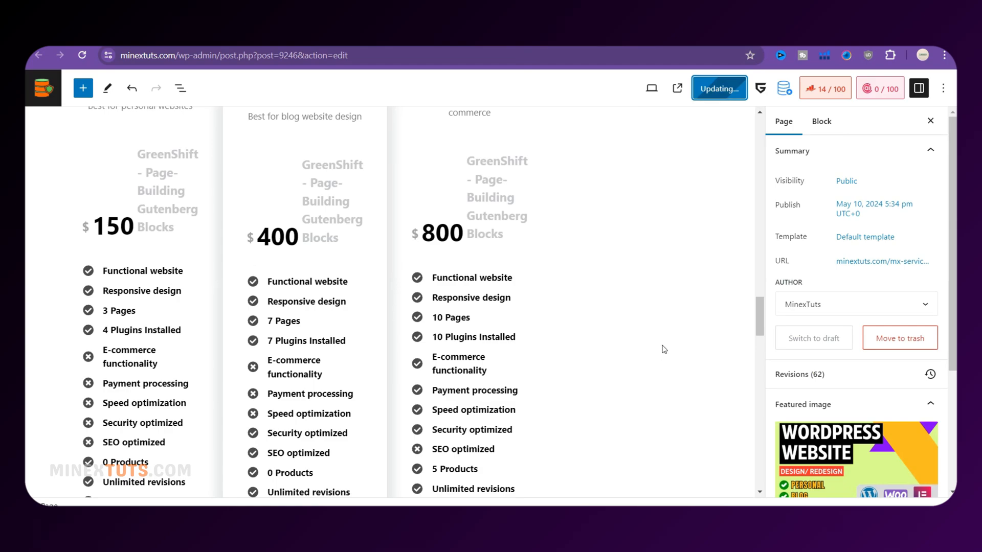
pyautogui.scroll(15, 664, 349)
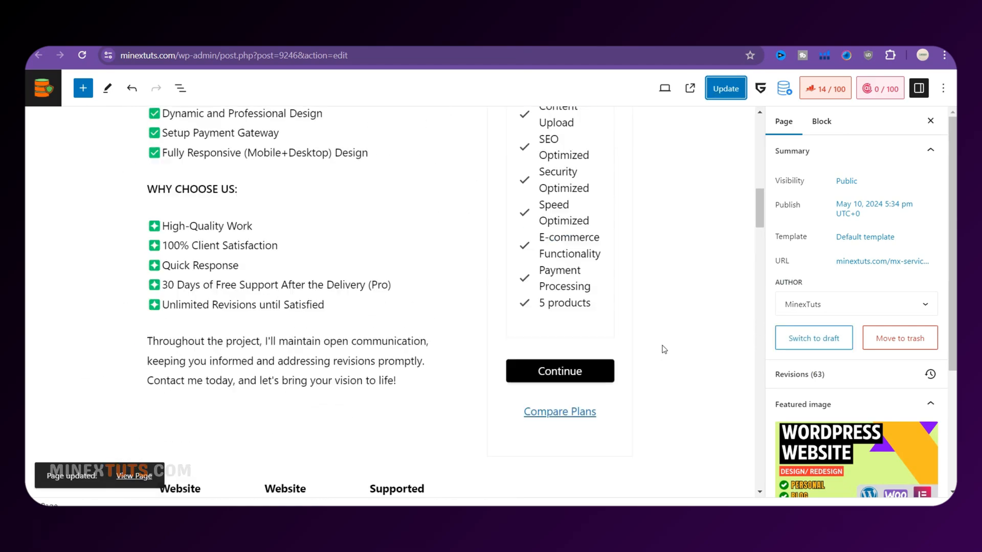
pyautogui.scroll(-20, 664, 350)
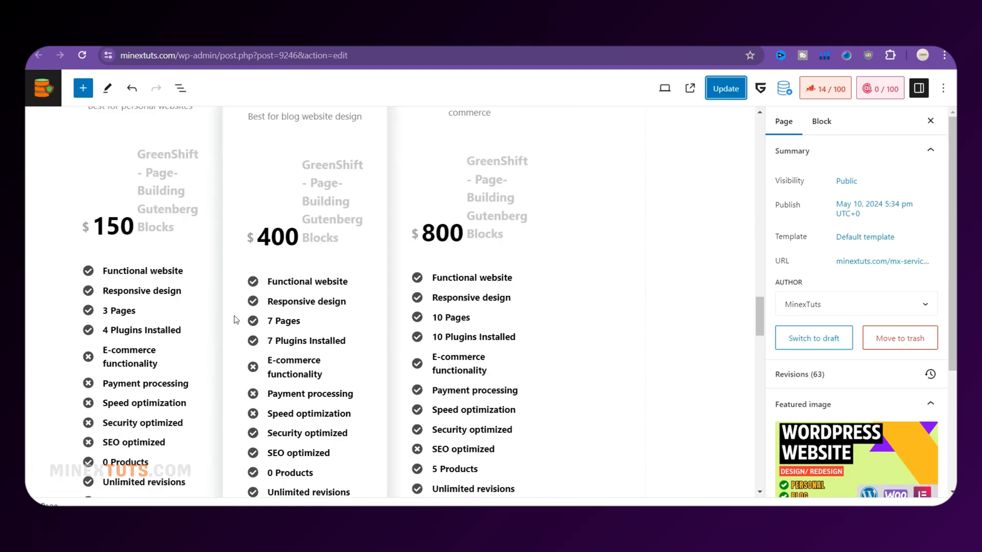
pyautogui.scroll(10, 236, 320)
pyautogui.scroll(10, 235, 321)
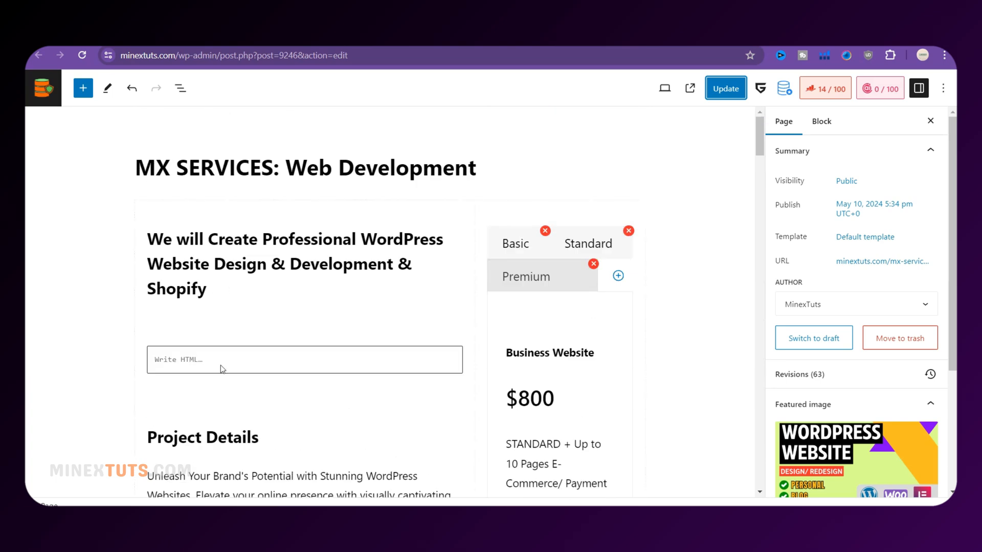
pyautogui.click(197, 361)
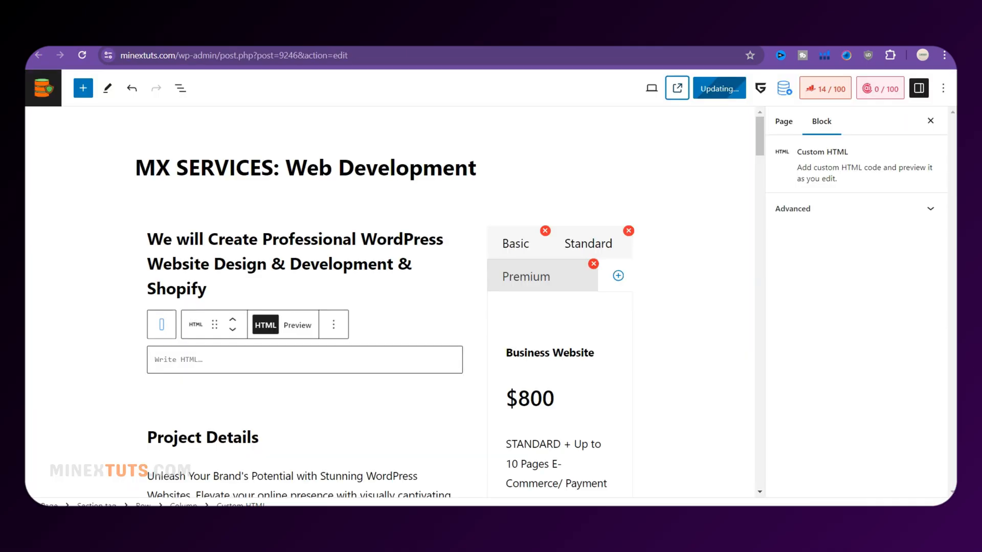
# Follow the Compare Plans link on the live service page to the pricing plans
pyautogui.scroll(-15, 485, 233)
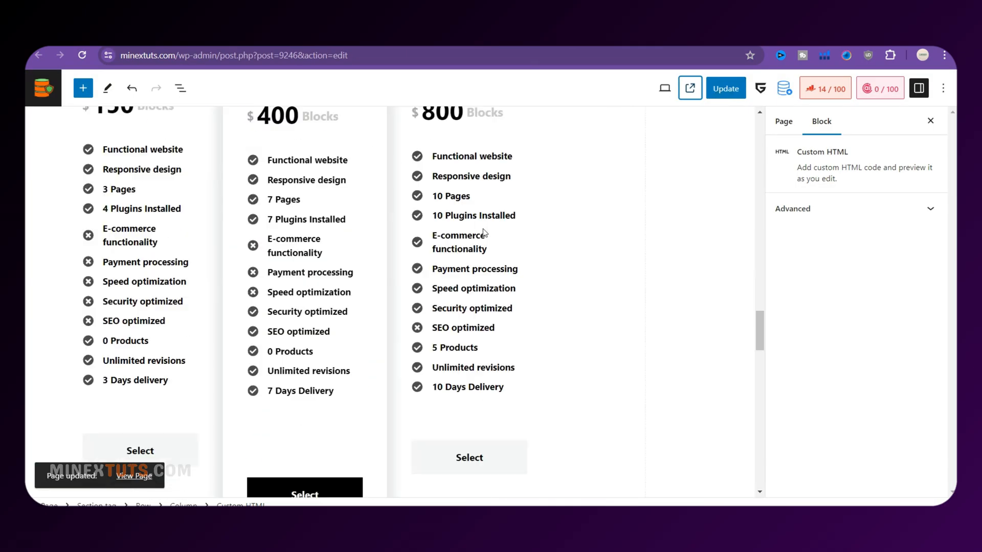
pyautogui.scroll(-10, 485, 233)
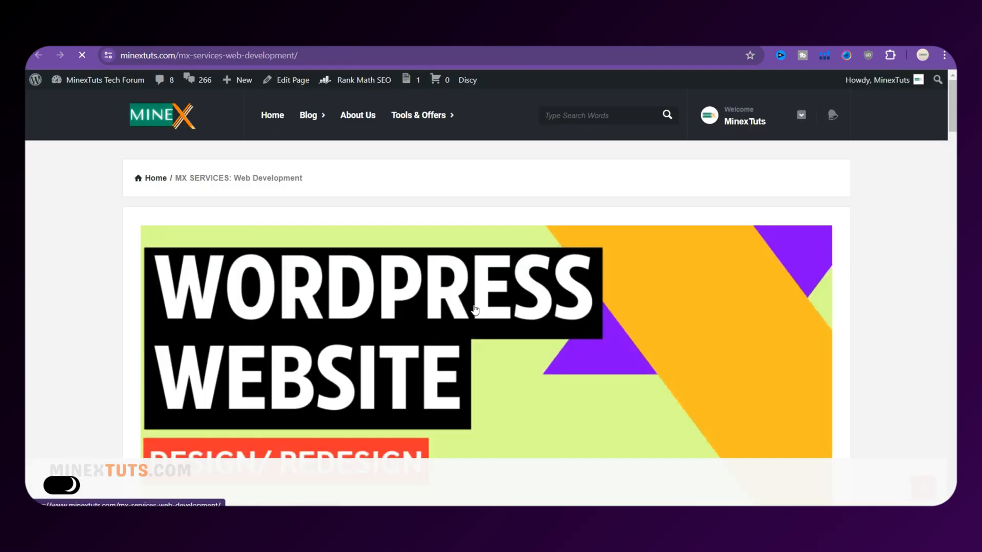
pyautogui.scroll(-10, 474, 305)
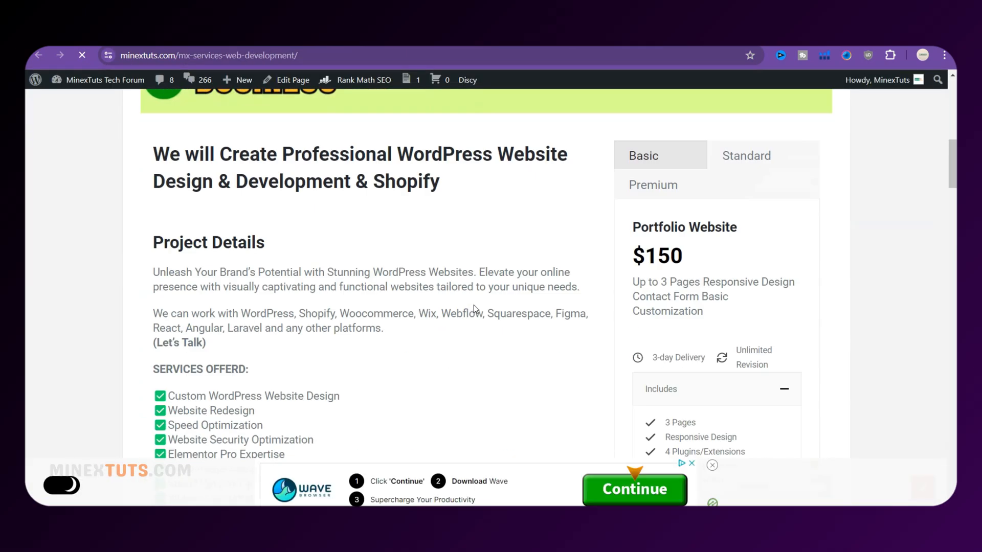
pyautogui.scroll(-10, 474, 305)
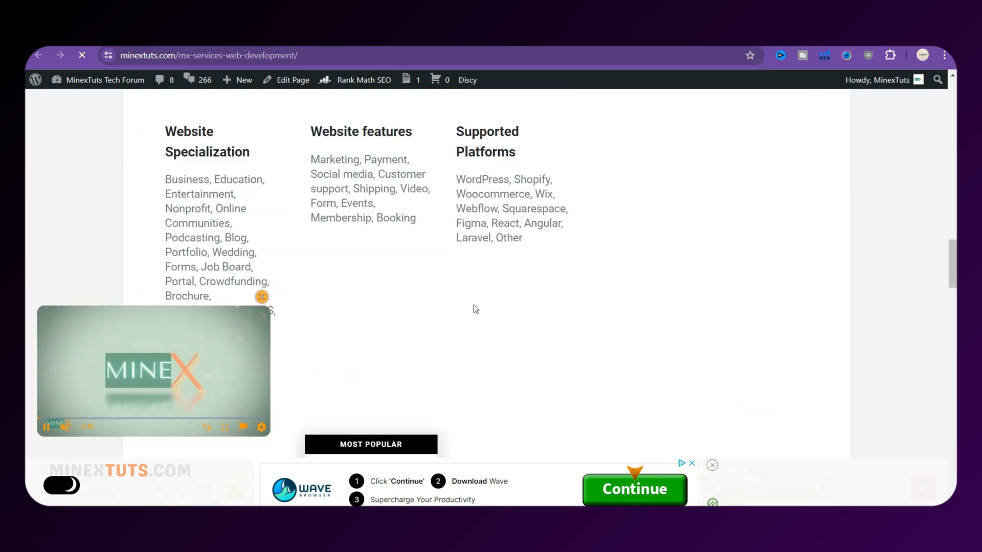
pyautogui.scroll(15, 474, 305)
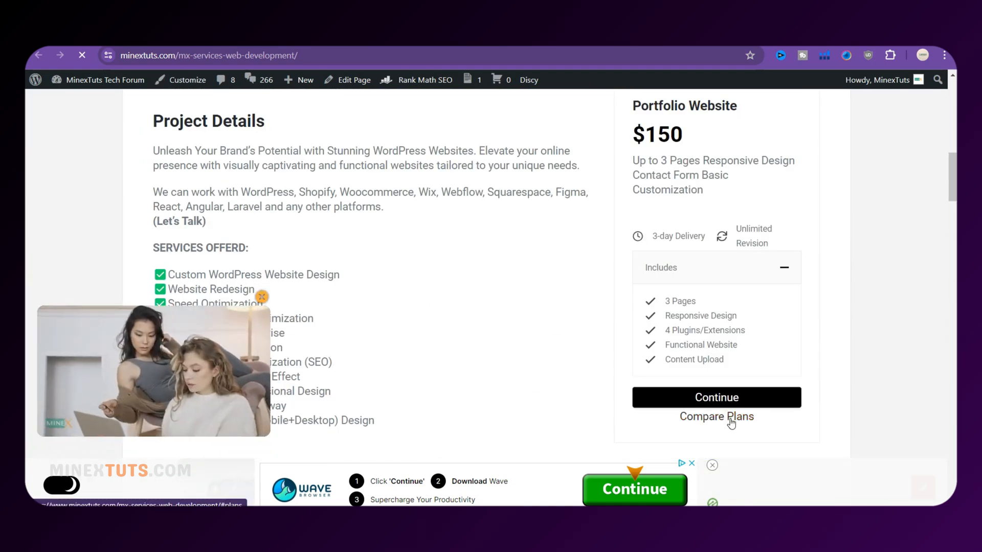
pyautogui.click(731, 420)
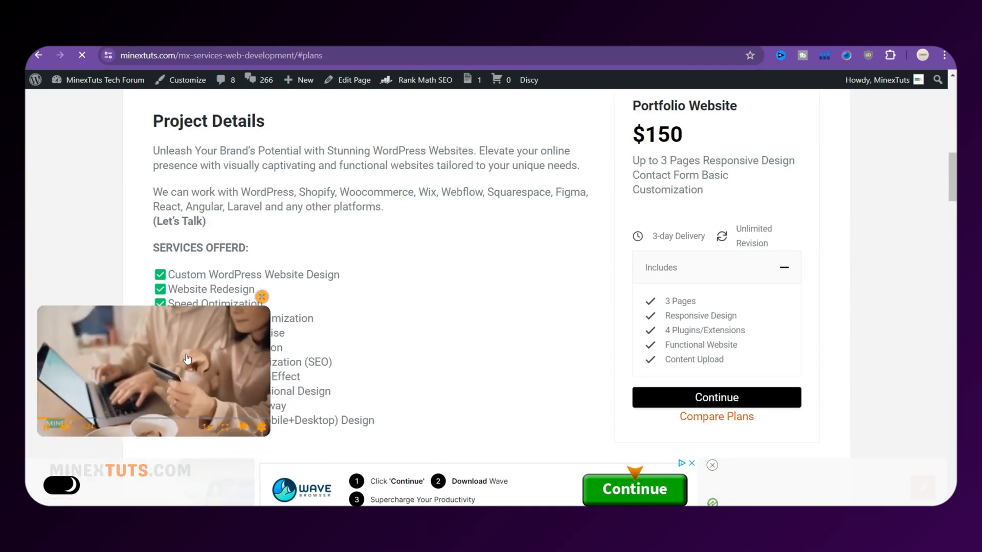
pyautogui.click(710, 417)
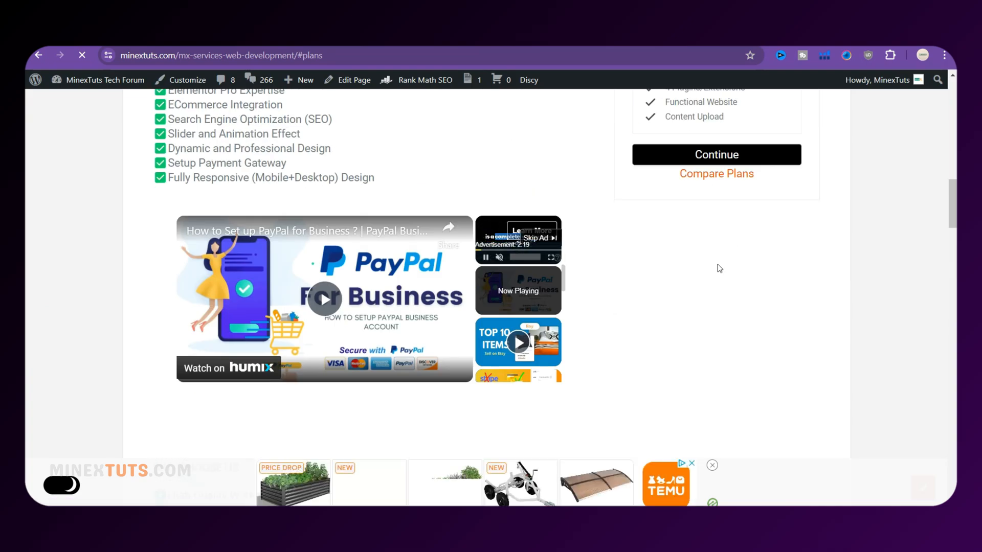
# Choose the Standard plan to open its US$400 checkout
pyautogui.scroll(8, 704, 270)
pyautogui.scroll(-3, 701, 272)
pyautogui.scroll(-10, 666, 280)
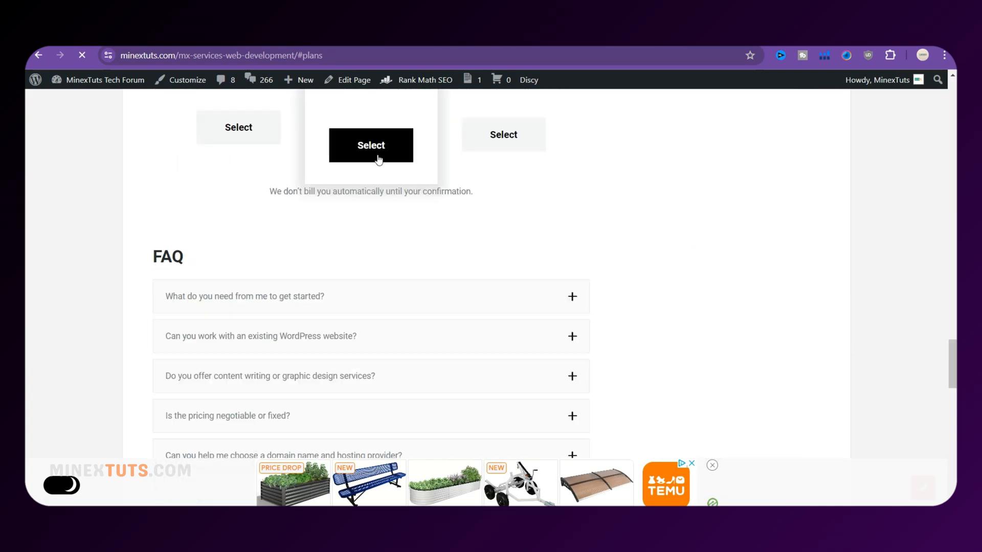
pyautogui.click(377, 158)
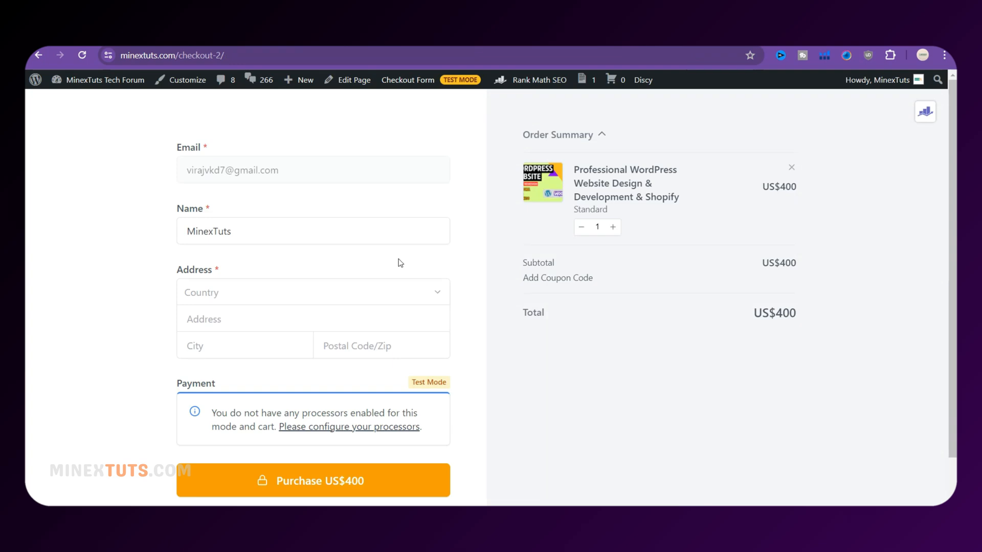
# Return to the SureCart Products list in the admin
pyautogui.scroll(-1, 401, 263)
pyautogui.scroll(1, 399, 259)
pyautogui.moveTo(458, 87)
pyautogui.click(456, 104)
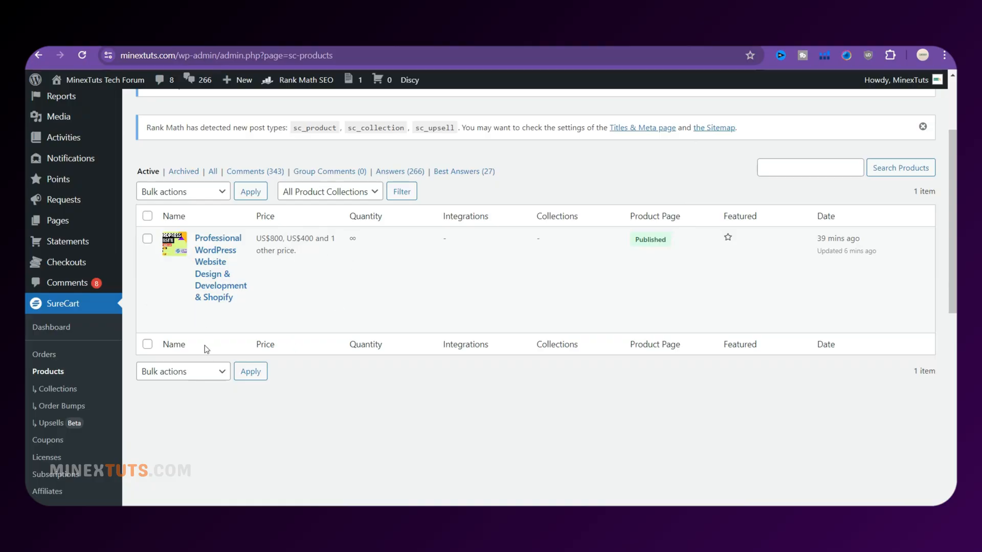
# Upload x (3).png and place it in the Checkout form's Store Logo block
pyautogui.scroll(-2, 51, 341)
pyautogui.scroll(-2, 82, 347)
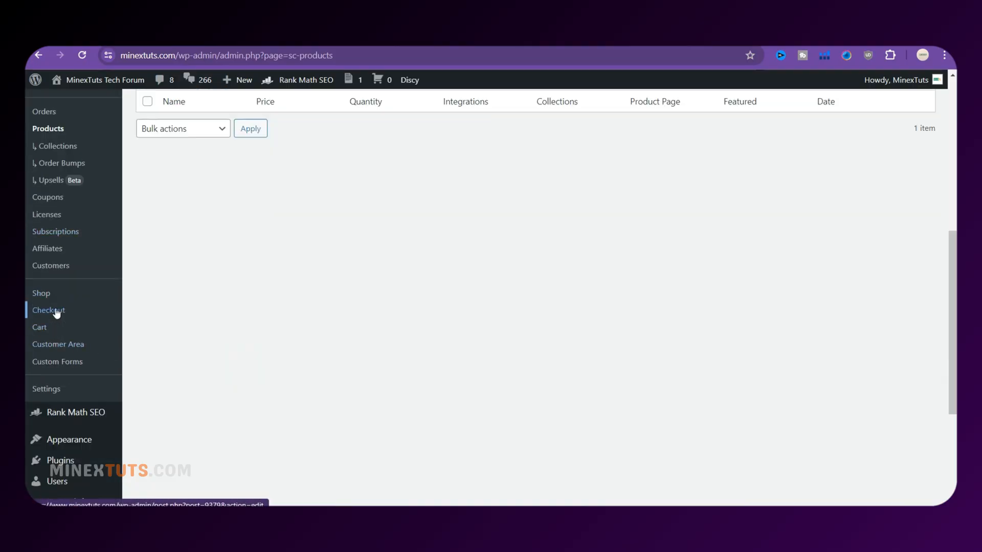
pyautogui.click(78, 361)
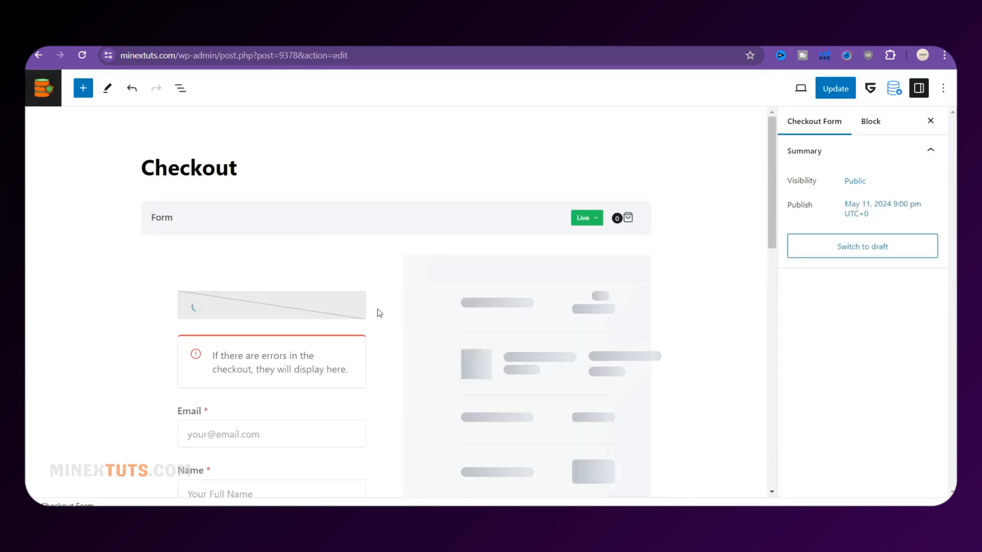
pyautogui.click(221, 335)
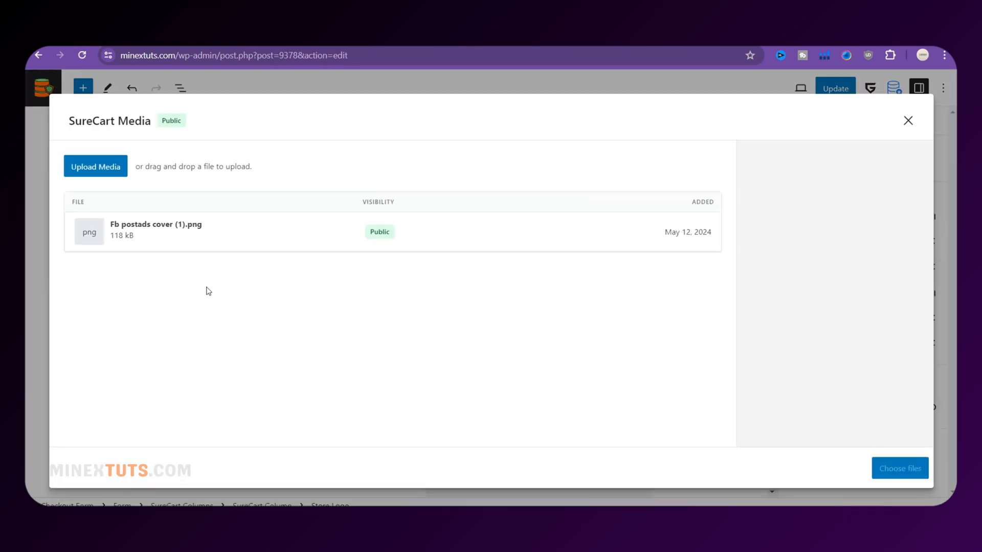
pyautogui.click(119, 172)
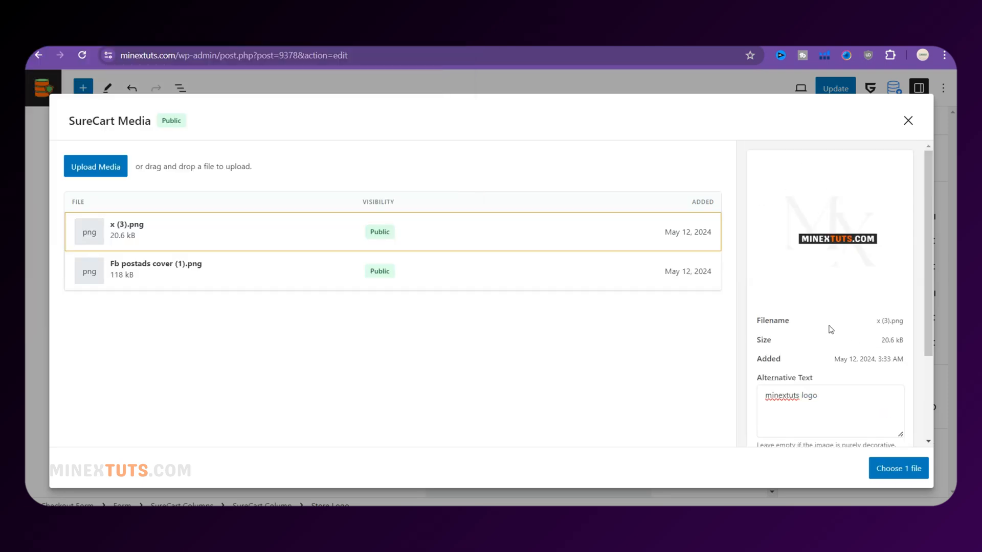
pyautogui.scroll(-3, 830, 330)
pyautogui.click(899, 468)
pyautogui.scroll(-1, 314, 354)
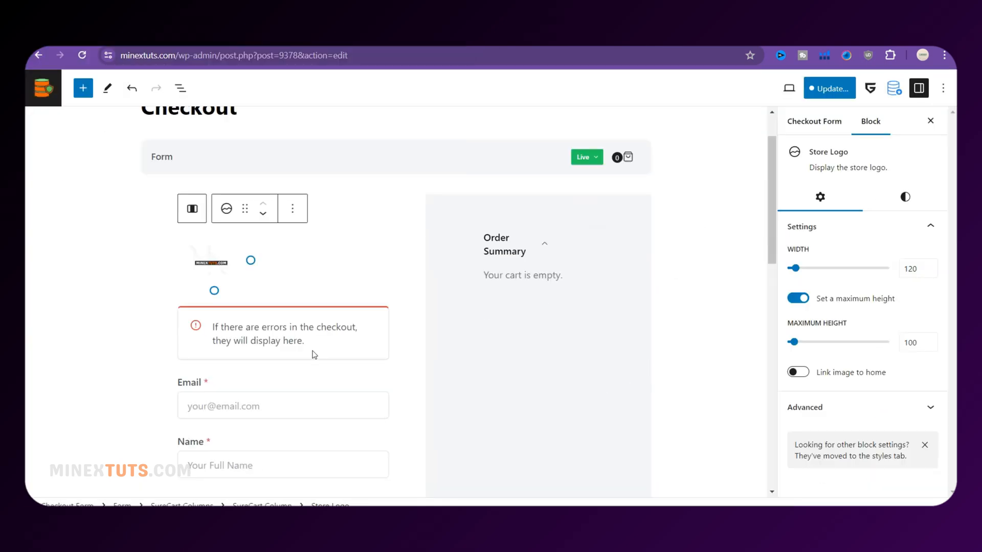
pyautogui.click(226, 209)
pyautogui.click(373, 208)
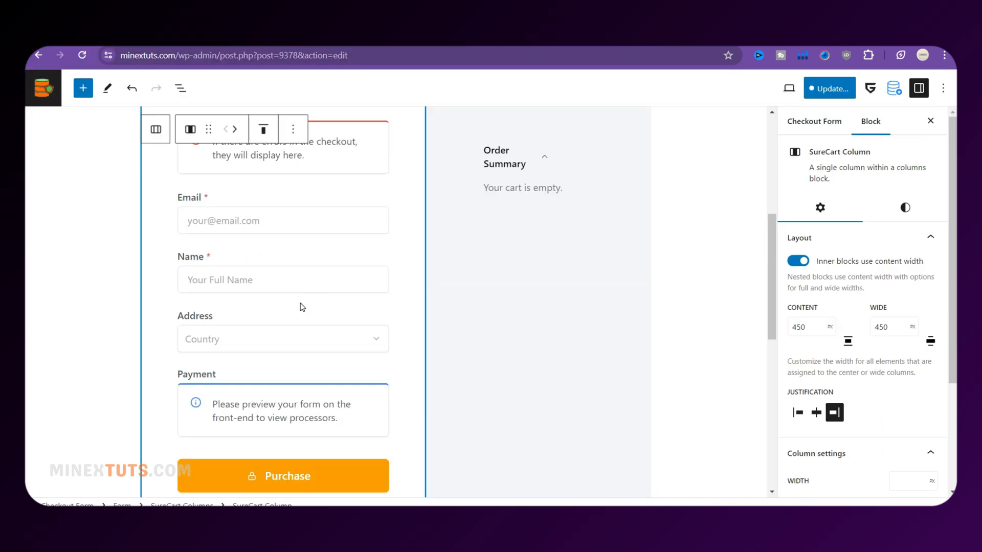
# Insert a Phone field below Name in the checkout form and make it required
pyautogui.click(284, 301)
pyautogui.click(284, 493)
pyautogui.scroll(-10, 153, 373)
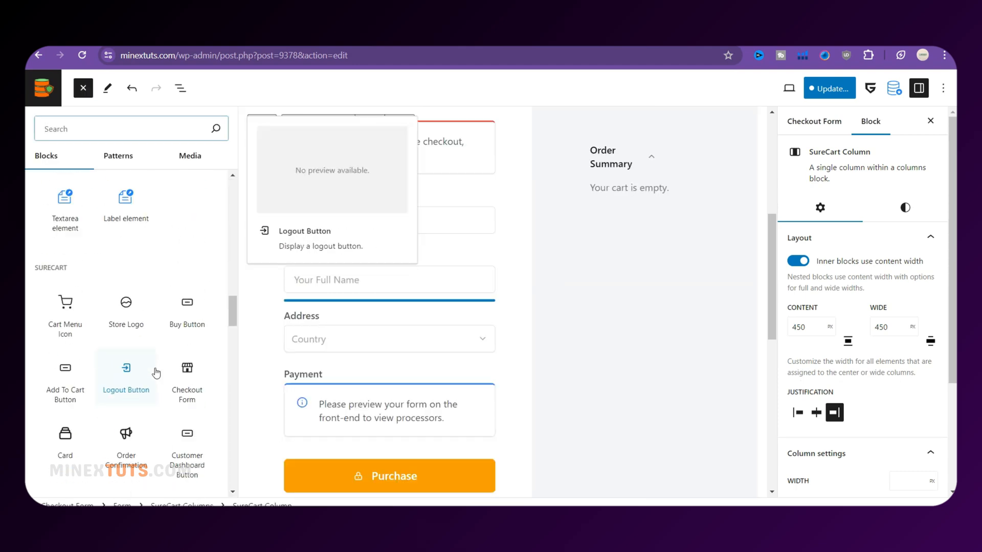
pyautogui.scroll(-5, 154, 376)
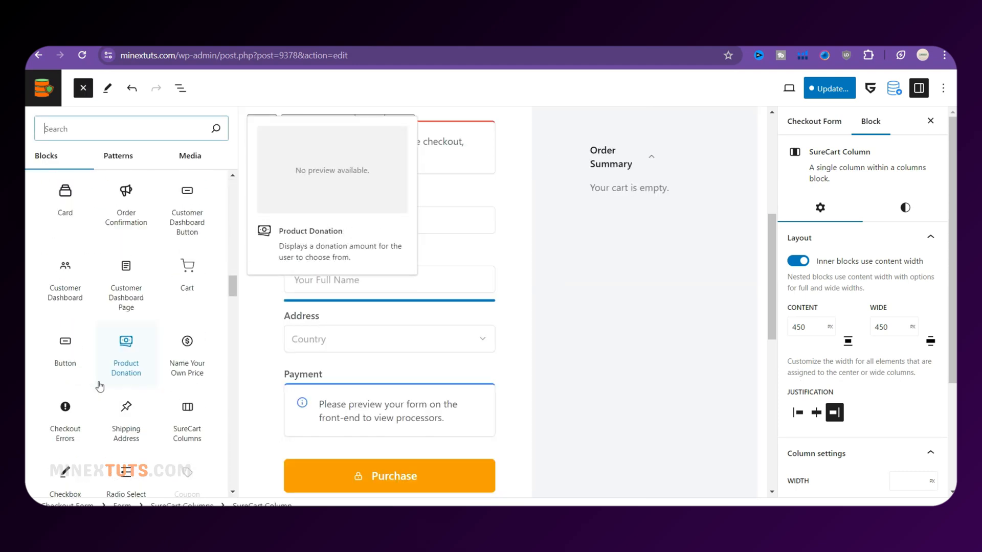
pyautogui.scroll(-1, 204, 323)
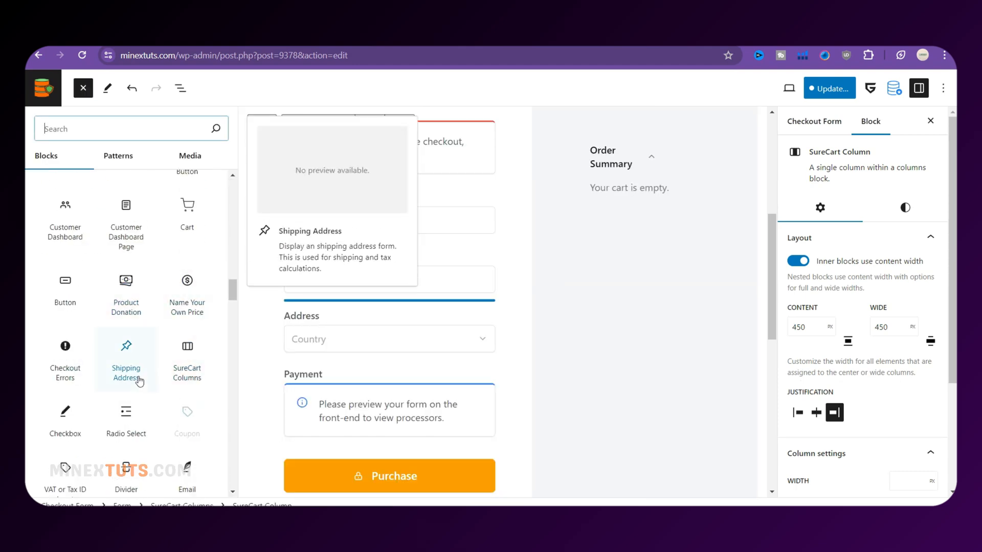
pyautogui.scroll(-4, 128, 378)
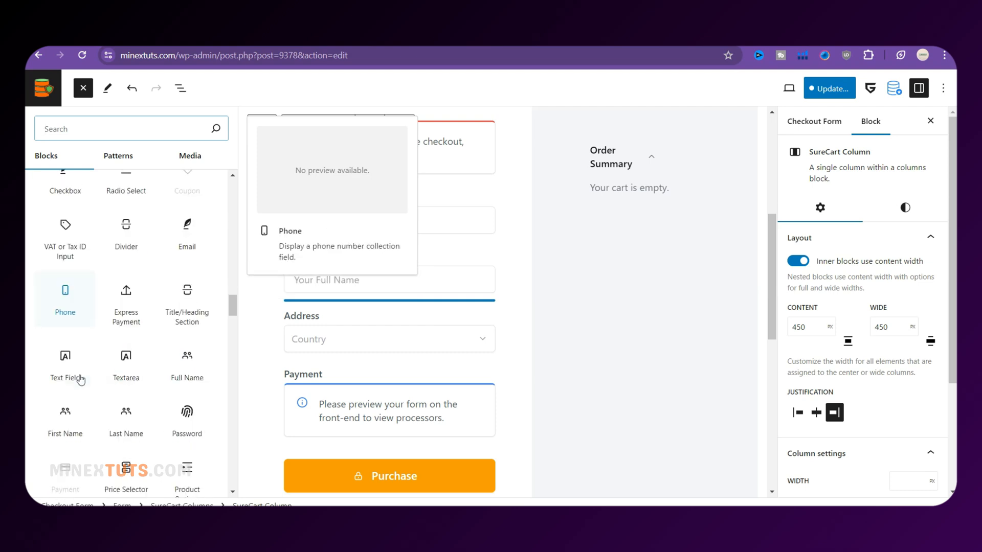
pyautogui.scroll(-4, 103, 399)
pyautogui.scroll(3, 121, 339)
pyautogui.click(67, 254)
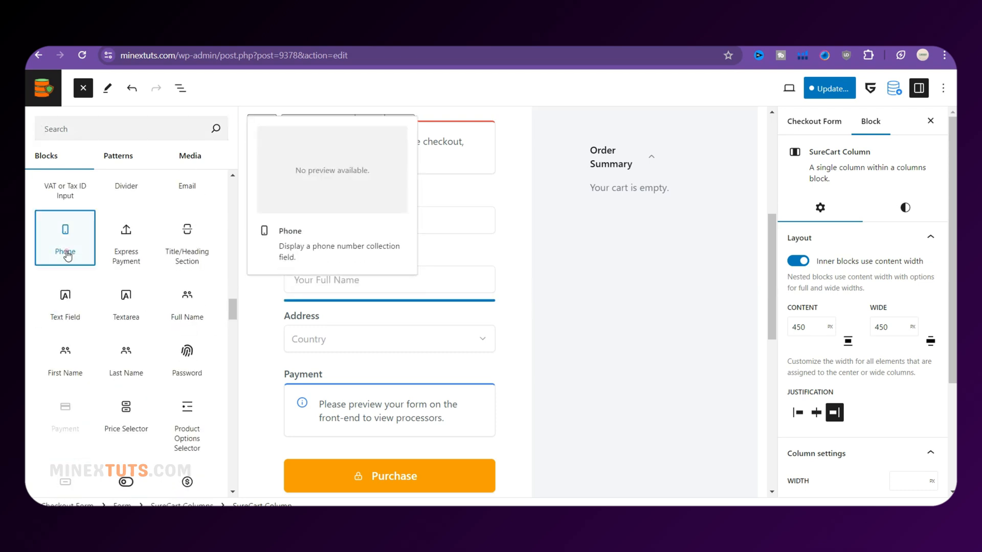
pyautogui.click(800, 234)
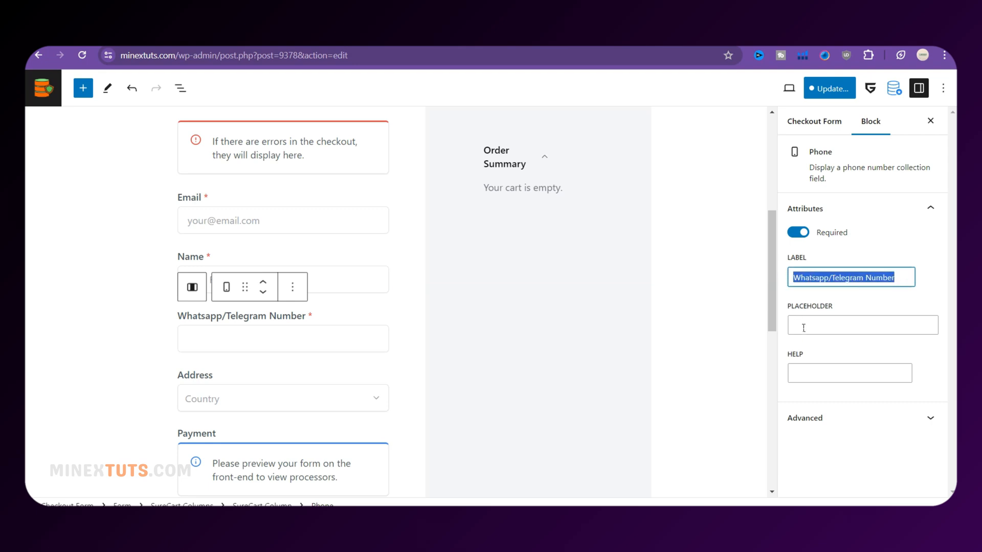
# Copy the label 'Whatsapp/Telegram Number' into the phone field's placeholder
pyautogui.click(387, 261)
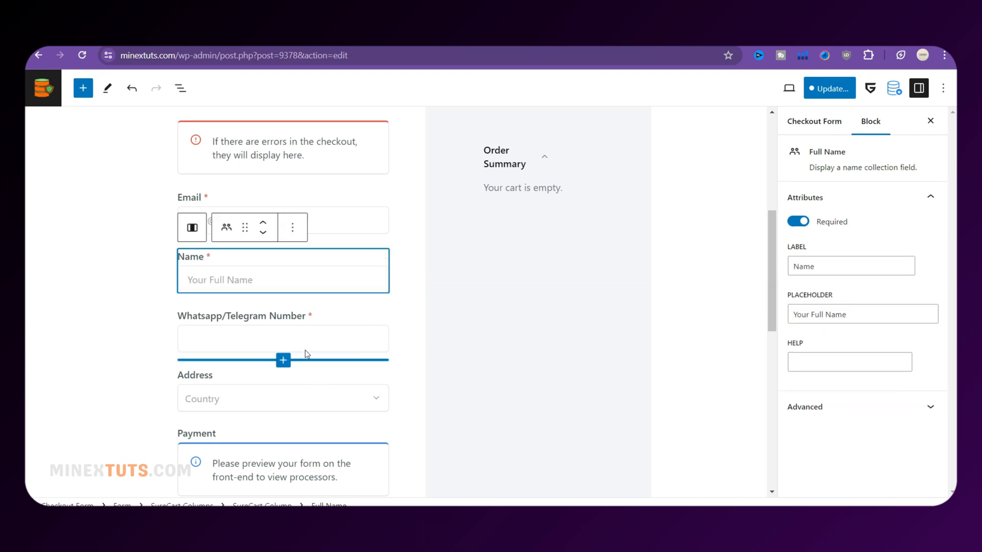
pyautogui.click(309, 316)
pyautogui.hotkey('ctrl', 'a')
pyautogui.hotkey('ctrl', 'c')
pyautogui.click(844, 326)
pyautogui.hotkey('ctrl', 'v')
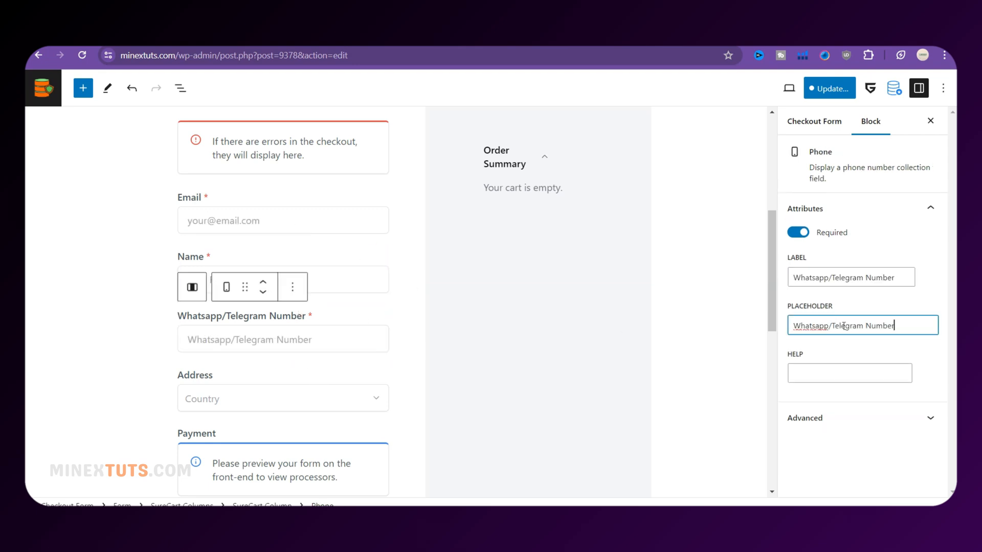
pyautogui.click(353, 294)
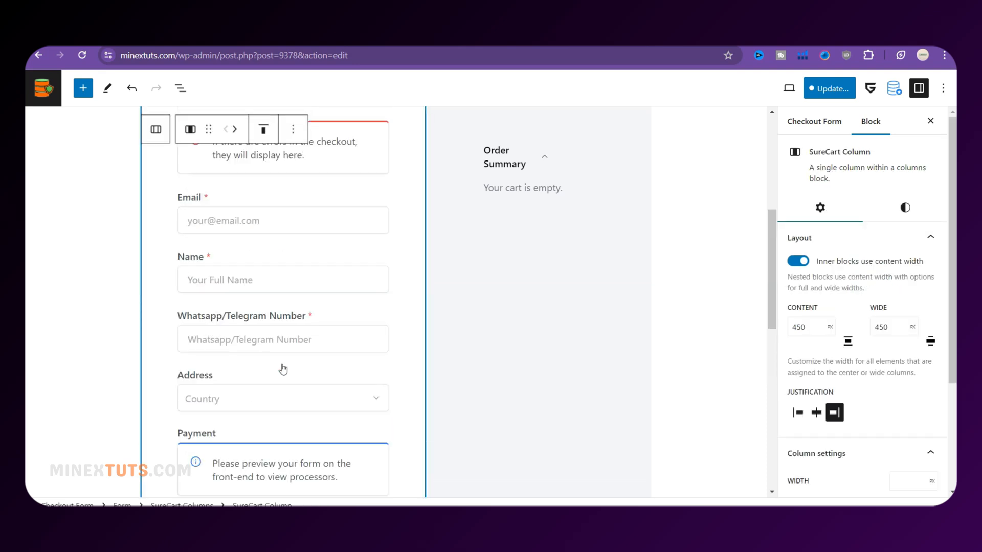
pyautogui.scroll(-1, 281, 348)
pyautogui.scroll(1, 287, 333)
# Insert a 'Your Instructions' text field with 'Instructions' placeholder above Payment
pyautogui.click(283, 361)
pyautogui.scroll(-10, 153, 399)
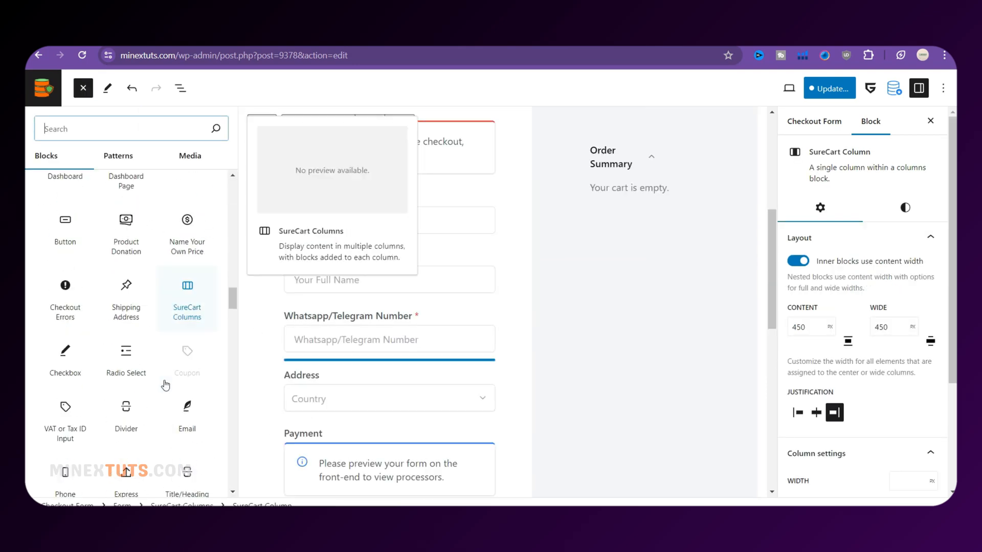
pyautogui.scroll(-3, 146, 428)
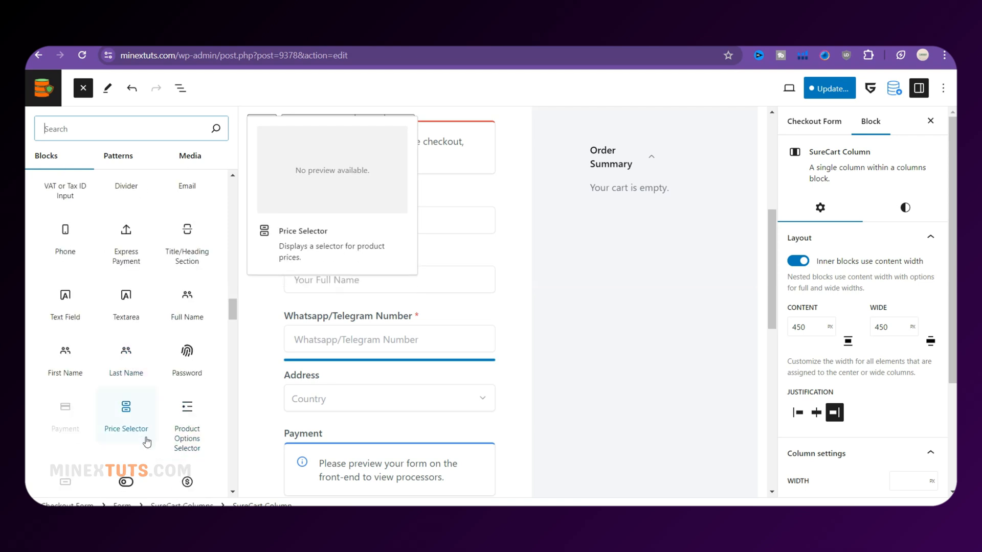
pyautogui.click(69, 317)
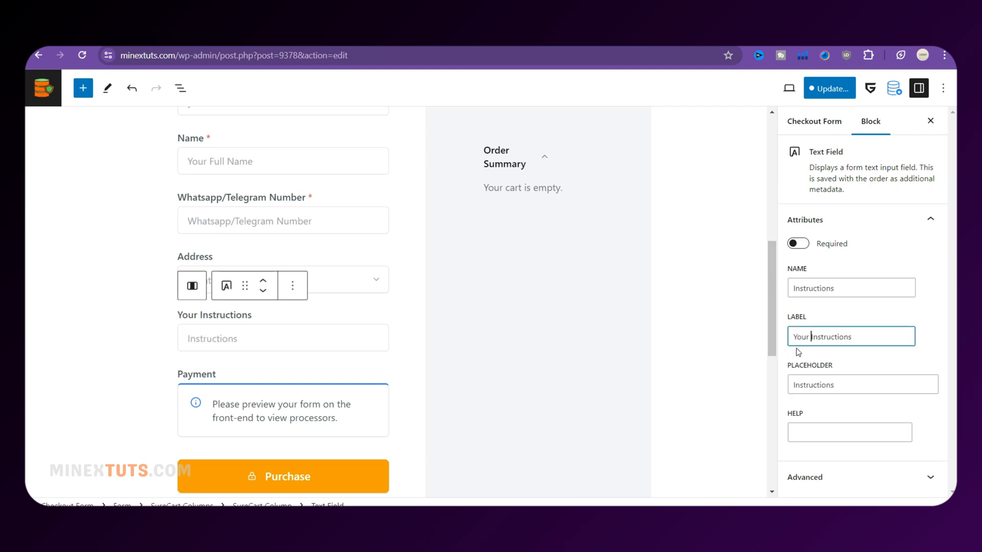
pyautogui.click(284, 360)
pyautogui.click(281, 492)
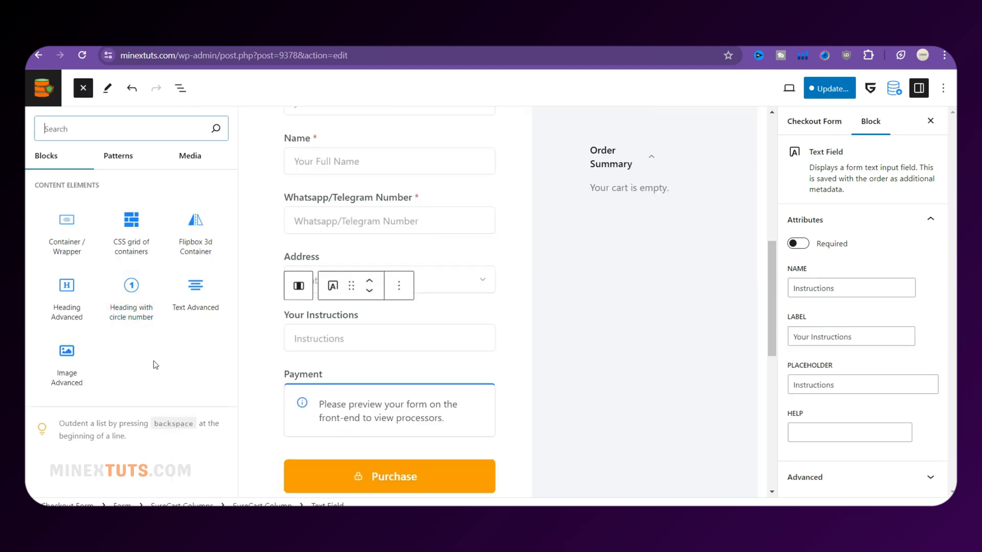
pyautogui.scroll(-15, 155, 365)
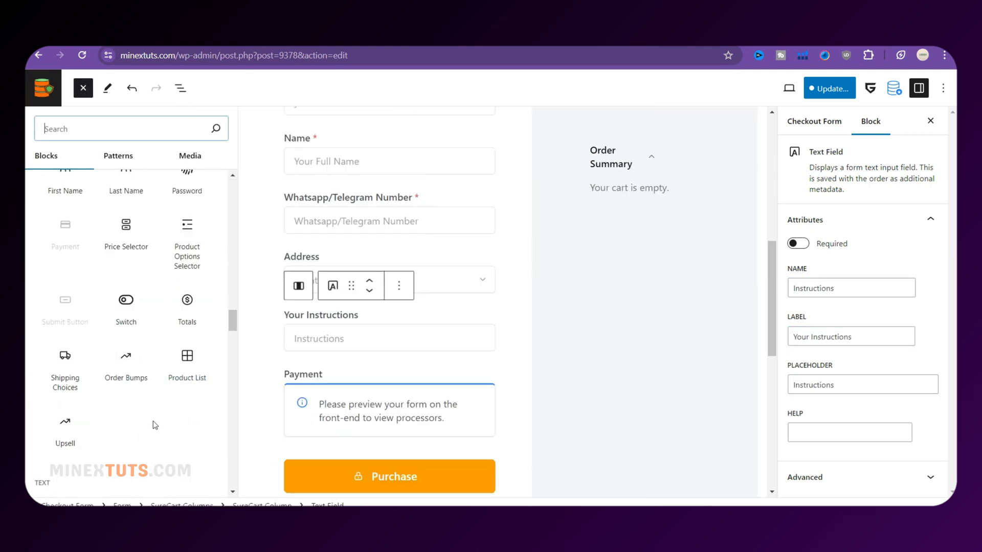
pyautogui.scroll(4, 155, 425)
pyautogui.scroll(10, 155, 375)
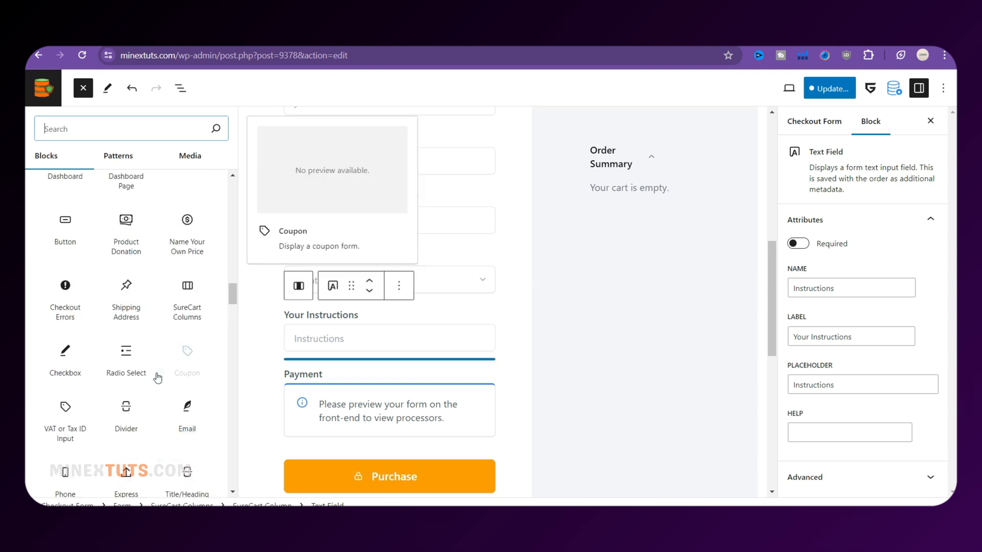
pyautogui.click(82, 88)
# Make the Address field required and save the checkout form
pyautogui.click(348, 279)
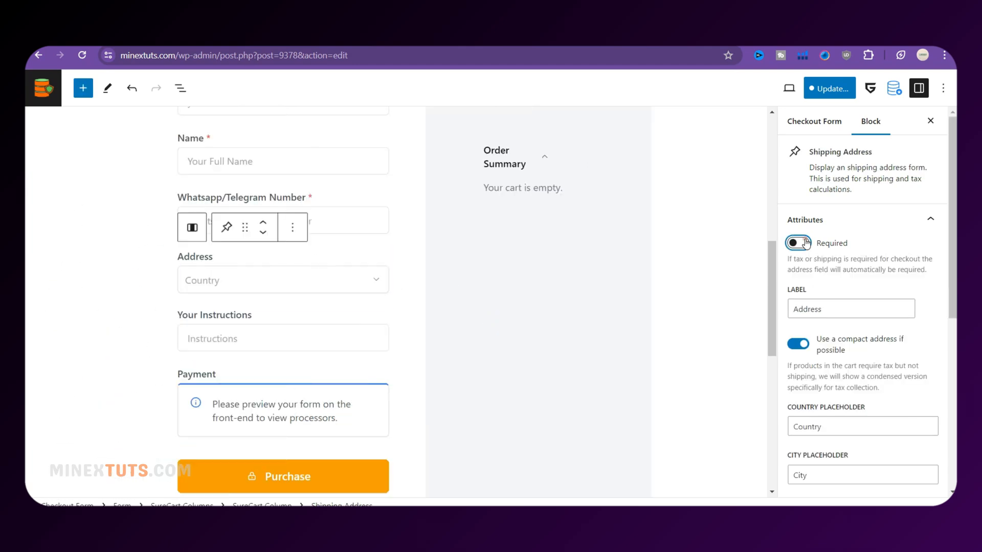
pyautogui.click(799, 244)
pyautogui.click(353, 336)
pyautogui.scroll(1, 408, 362)
pyautogui.scroll(-6, 408, 361)
pyautogui.click(831, 89)
pyautogui.click(832, 98)
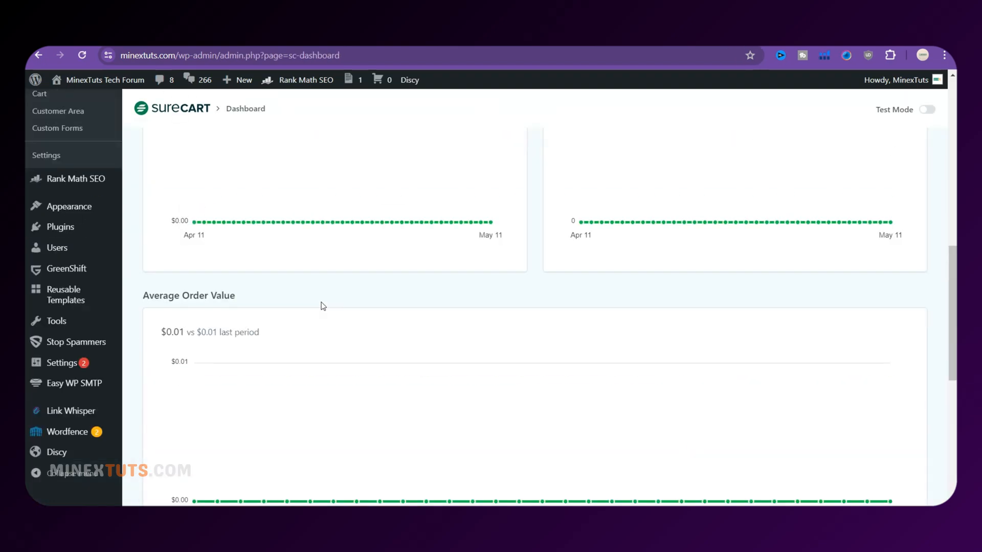
pyautogui.scroll(5, 323, 306)
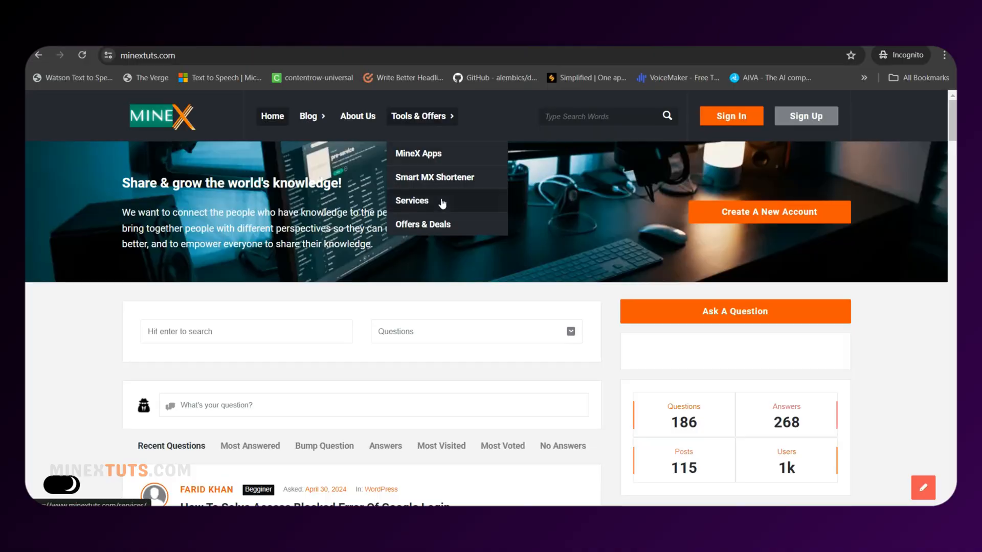
# Open the WordPress website service from the live Services page and reach its checkout
pyautogui.click(412, 201)
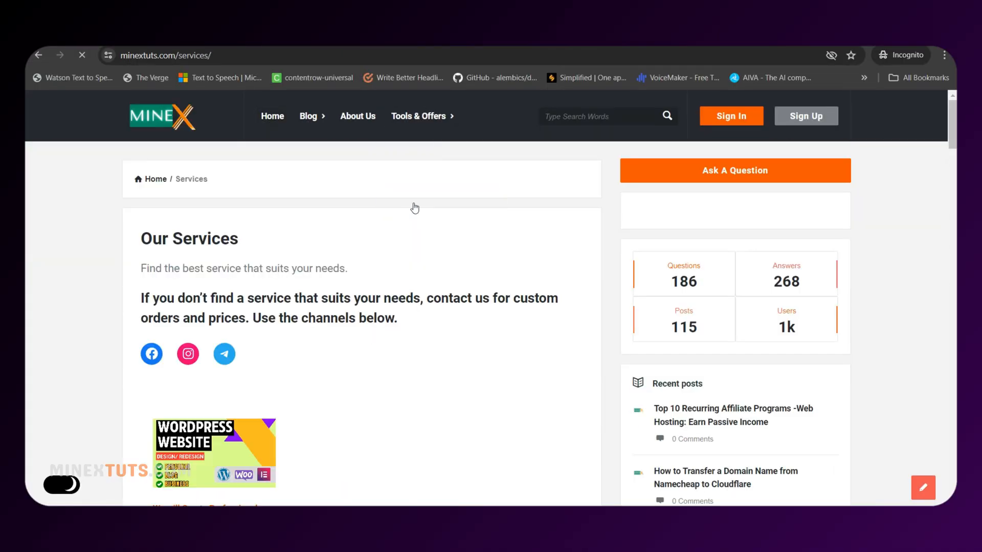
pyautogui.scroll(-7, 414, 207)
pyautogui.click(192, 408)
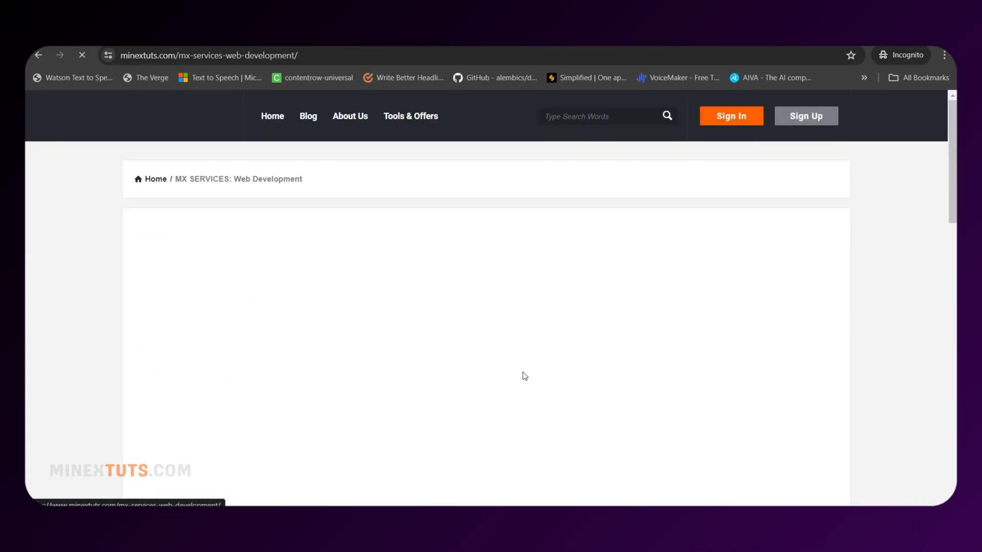
pyautogui.scroll(-20, 521, 377)
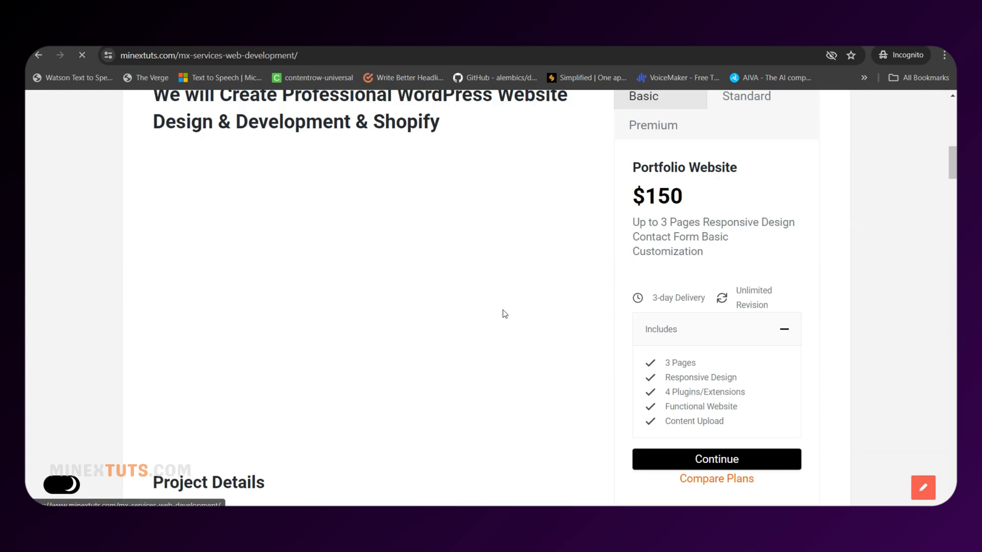
pyautogui.scroll(-15, 411, 355)
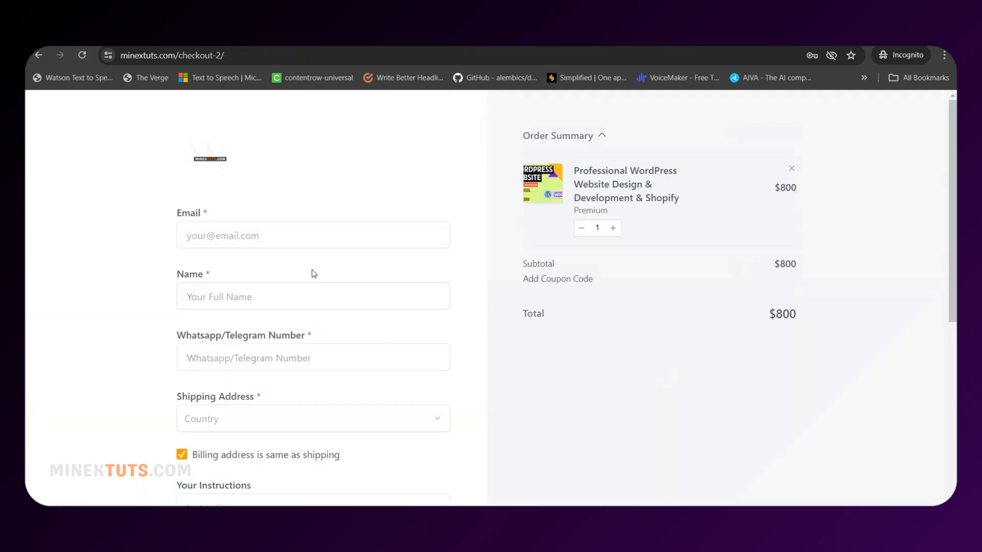
pyautogui.scroll(-7, 313, 273)
pyautogui.scroll(5, 318, 314)
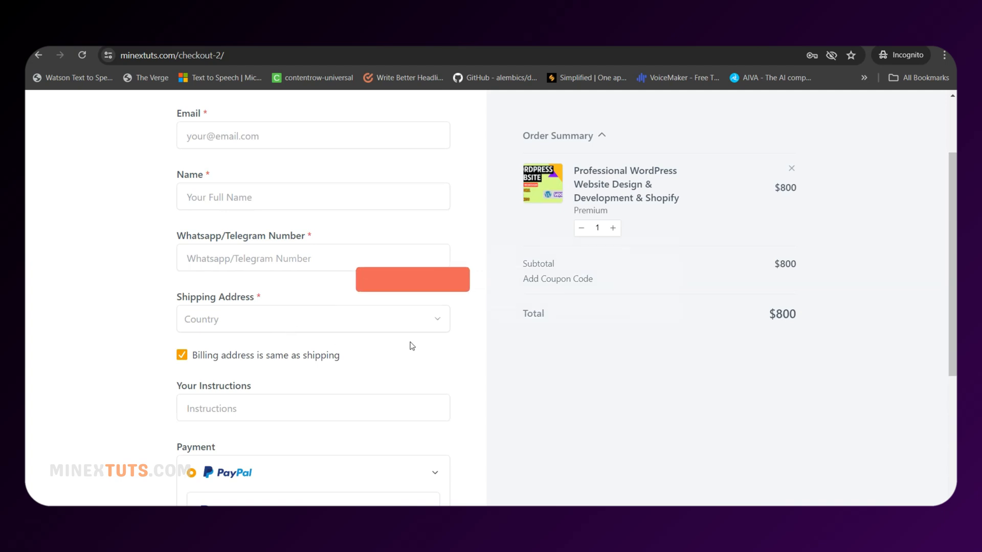
pyautogui.scroll(-1, 412, 346)
# Set the checkout's shipping country to United States and state to Arkansas
pyautogui.click(358, 259)
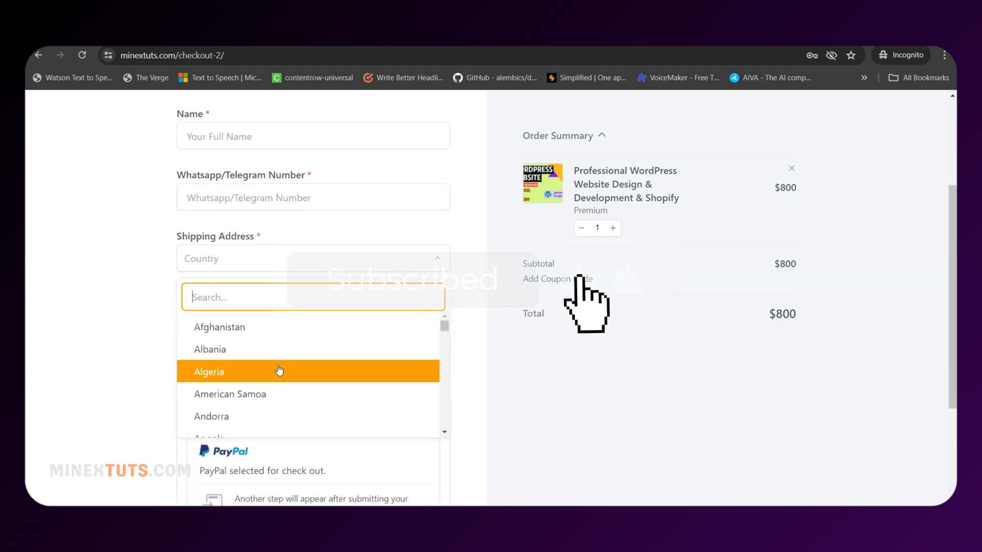
pyautogui.write('uni')
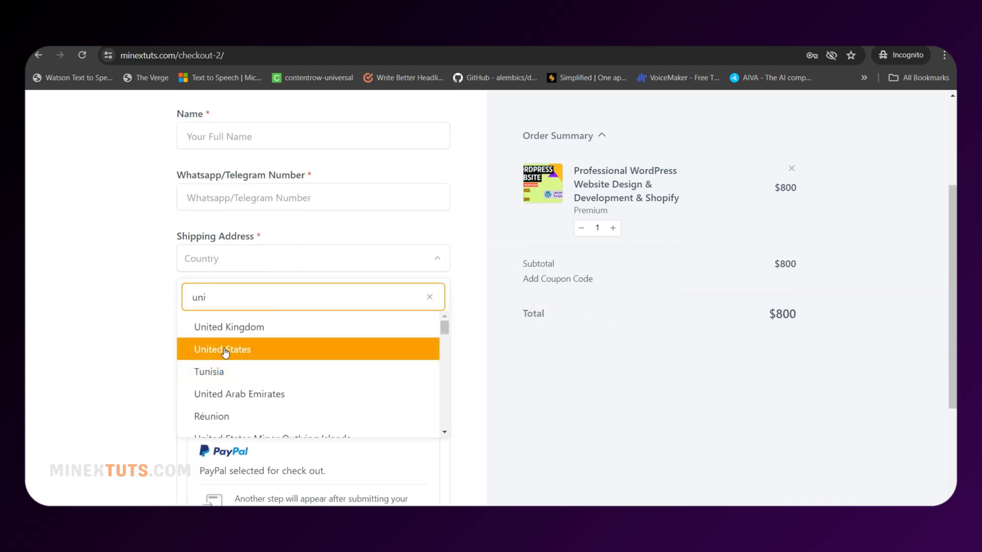
pyautogui.click(225, 349)
pyautogui.click(261, 294)
pyautogui.click(285, 375)
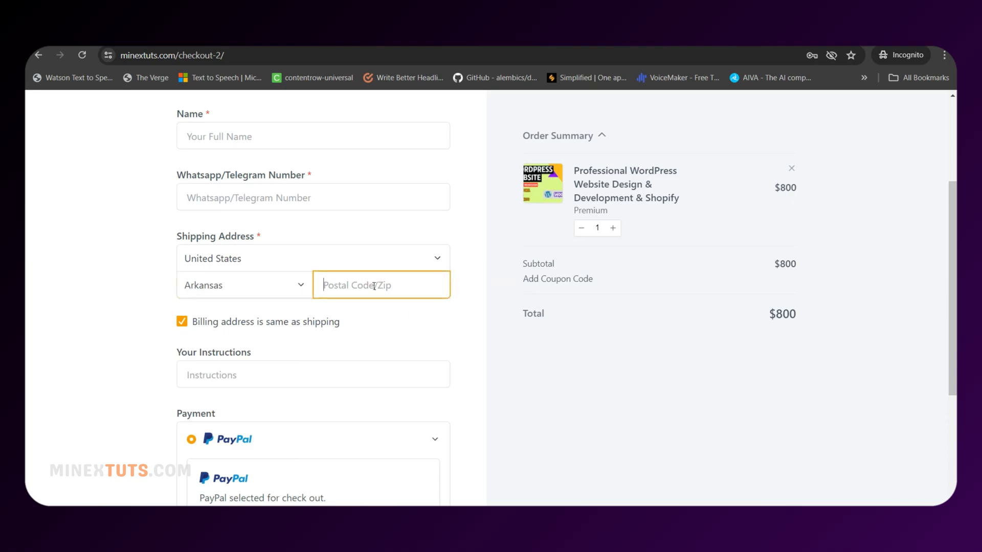